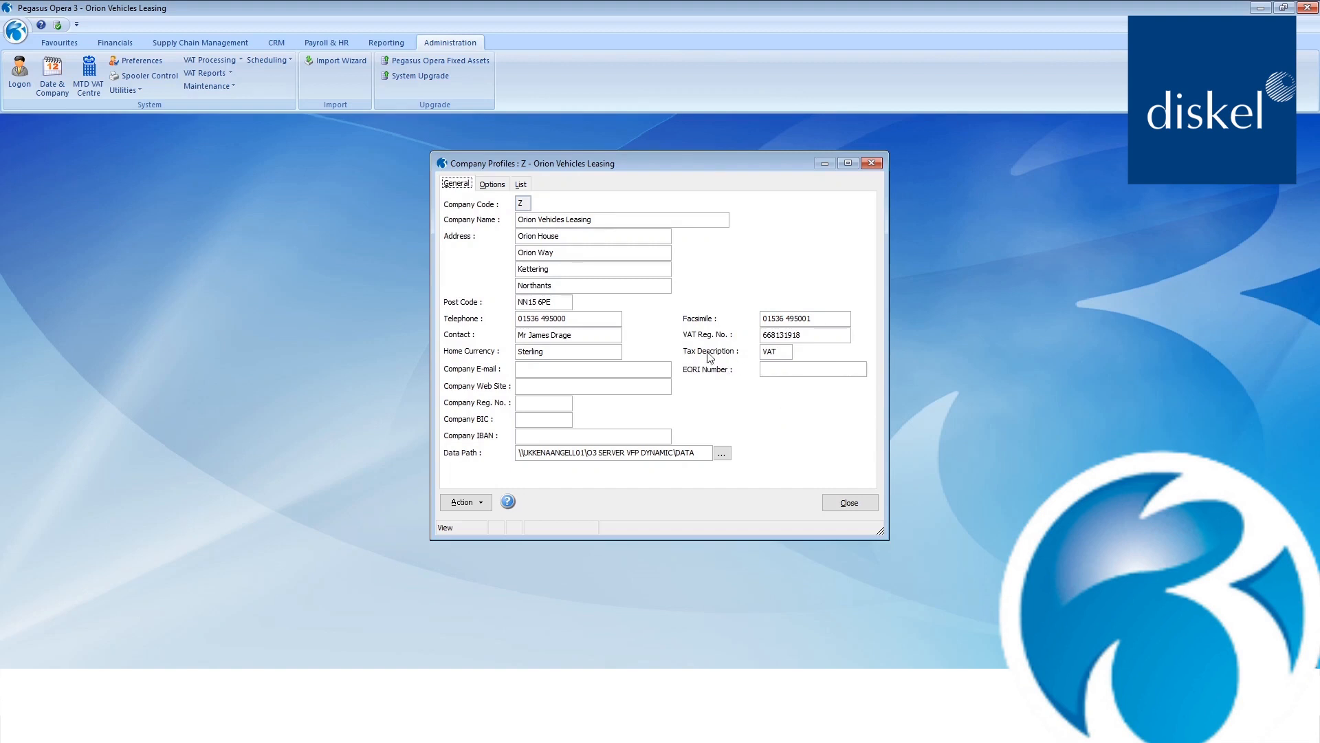
Review the VAT settings among the Orion Vehicles Leasing company profile's options, and close the profile
left_click(492, 186)
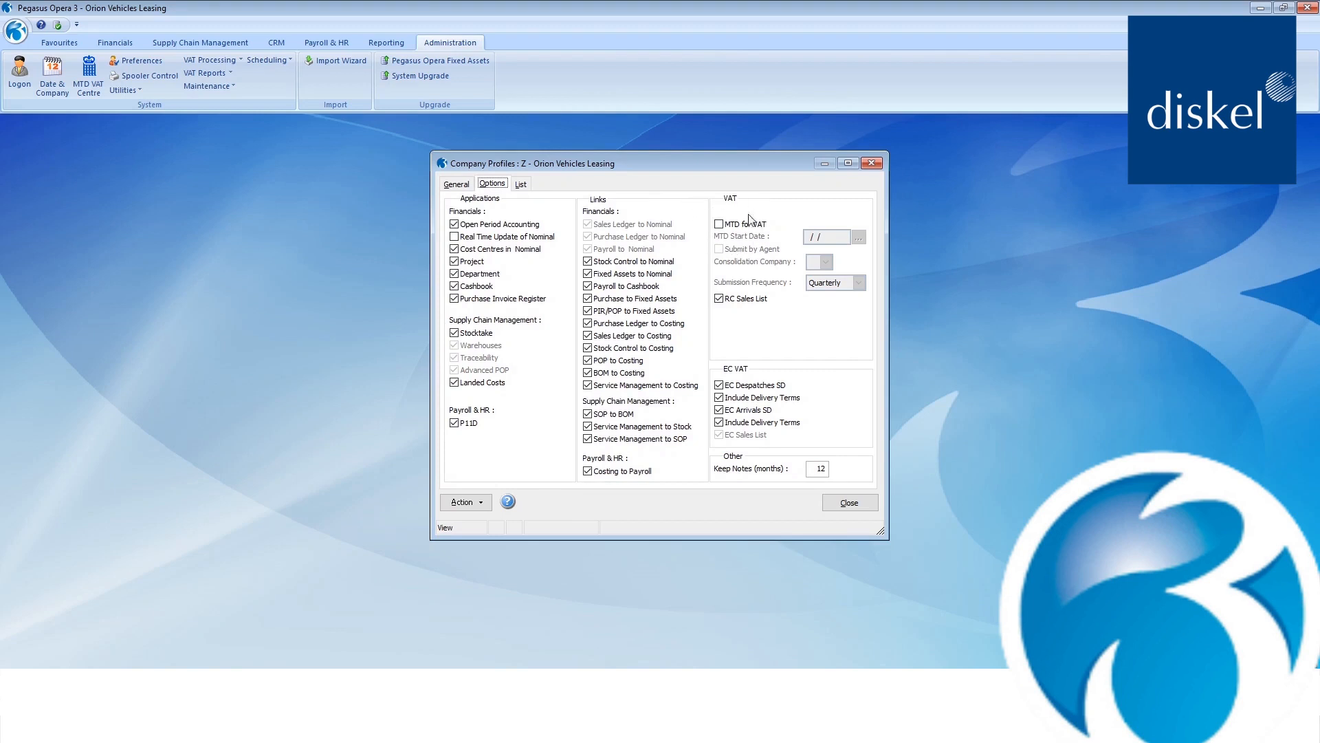
left_click(864, 504)
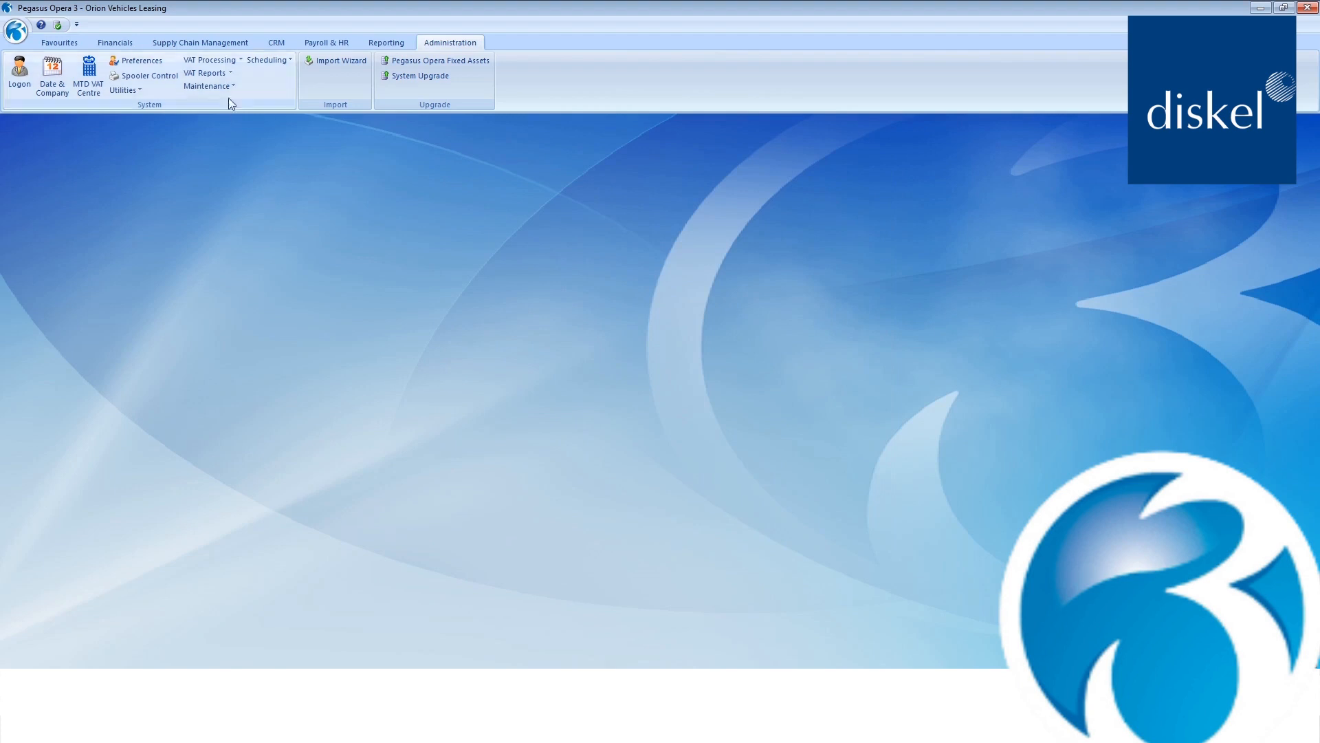
Review VAT Return Adjustment and the setup of the PVA Vat Adjustment code in VAT Codes, and close the record
left_click(221, 59)
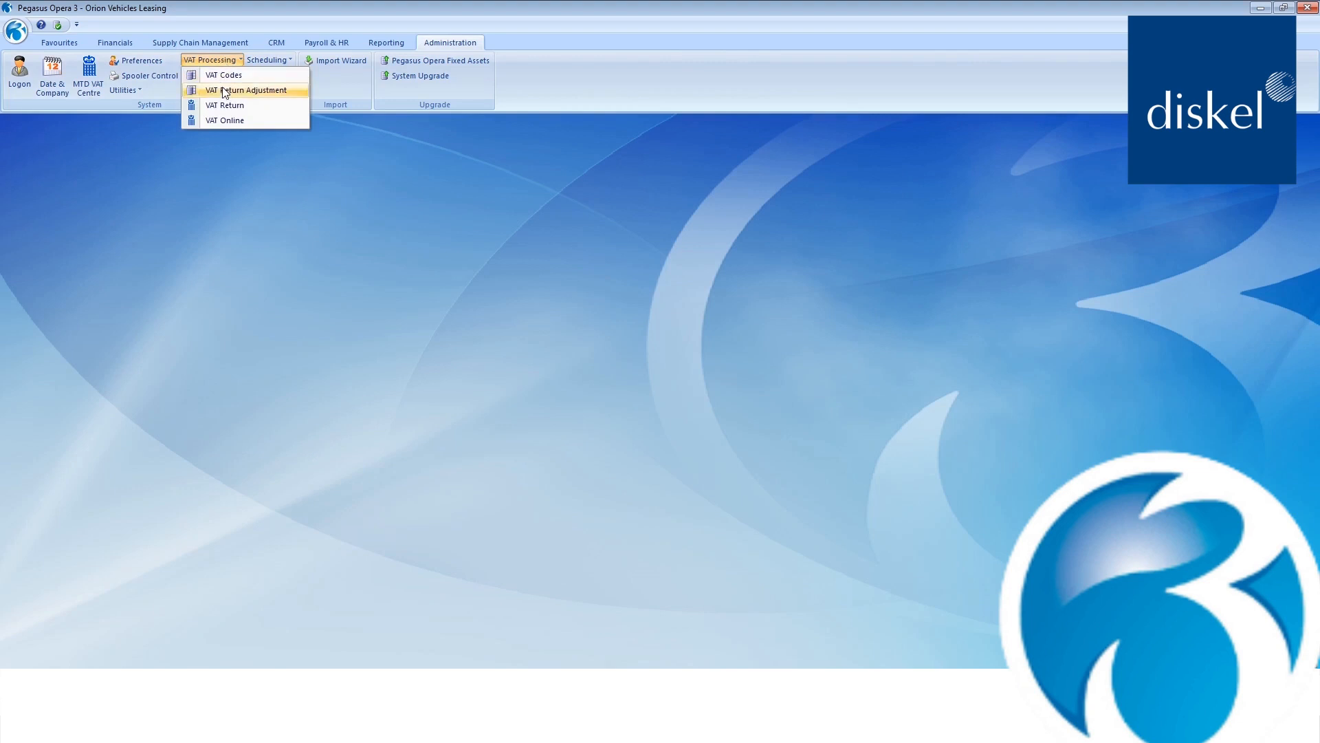
left_click(221, 90)
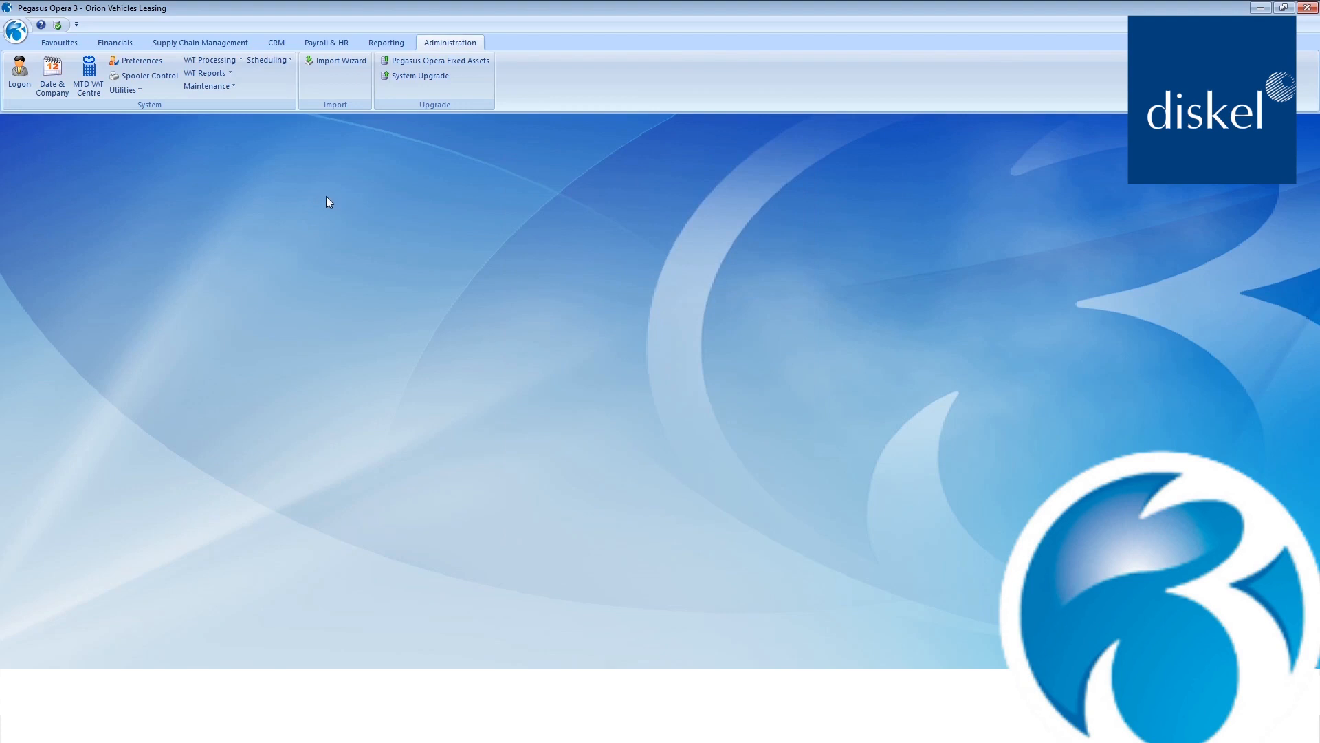
left_click(216, 62)
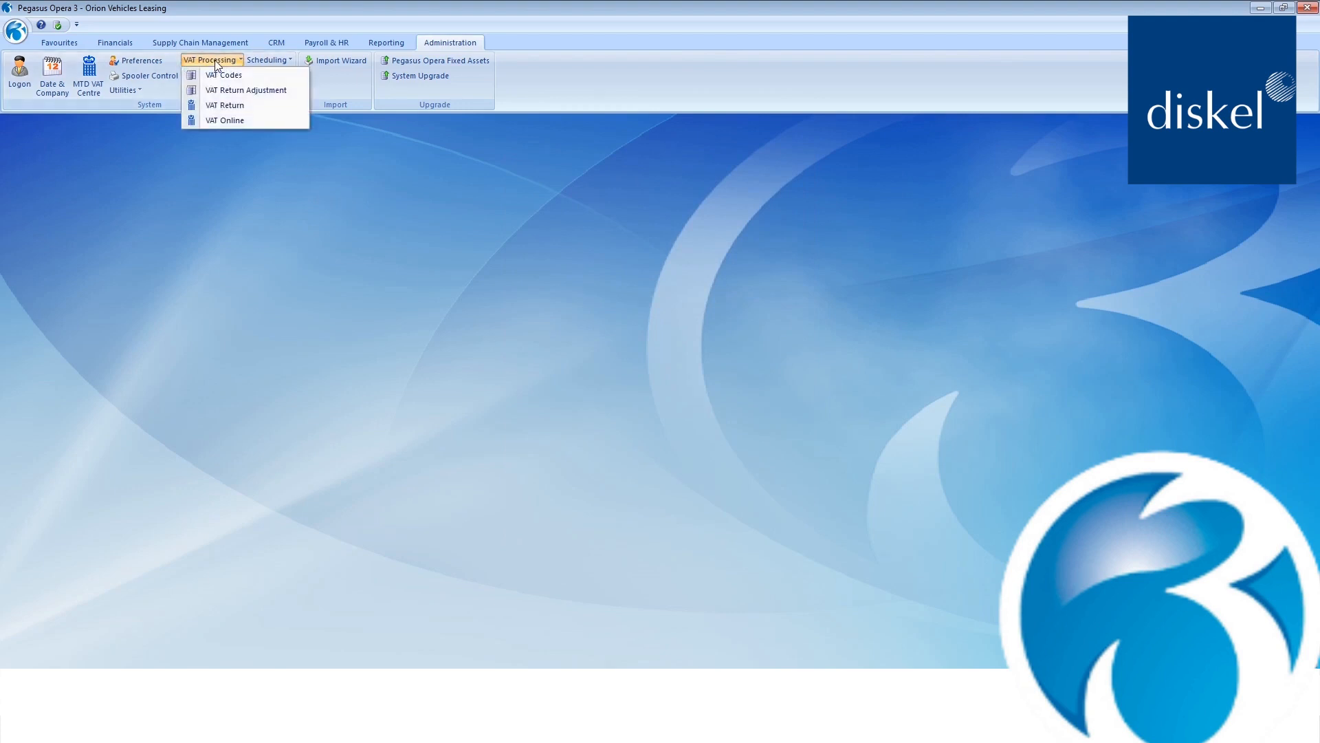
left_click(213, 77)
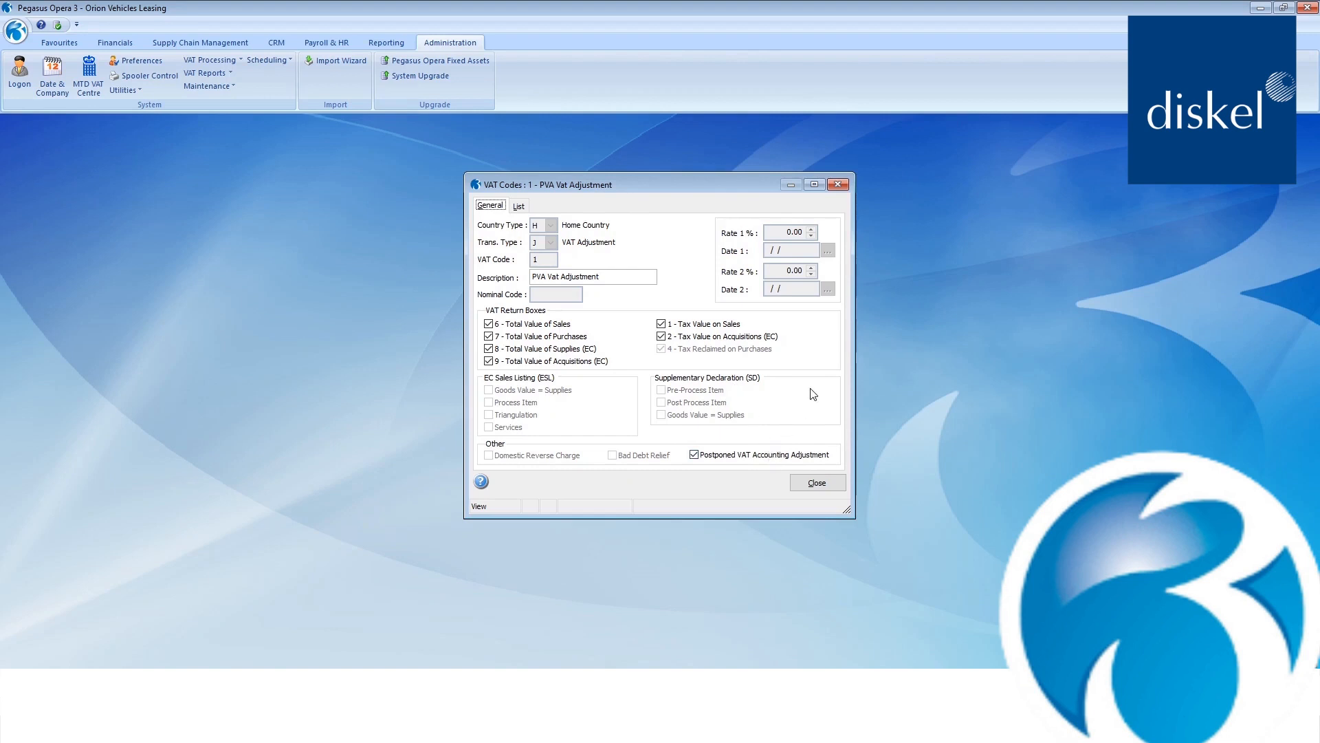
left_click(818, 487)
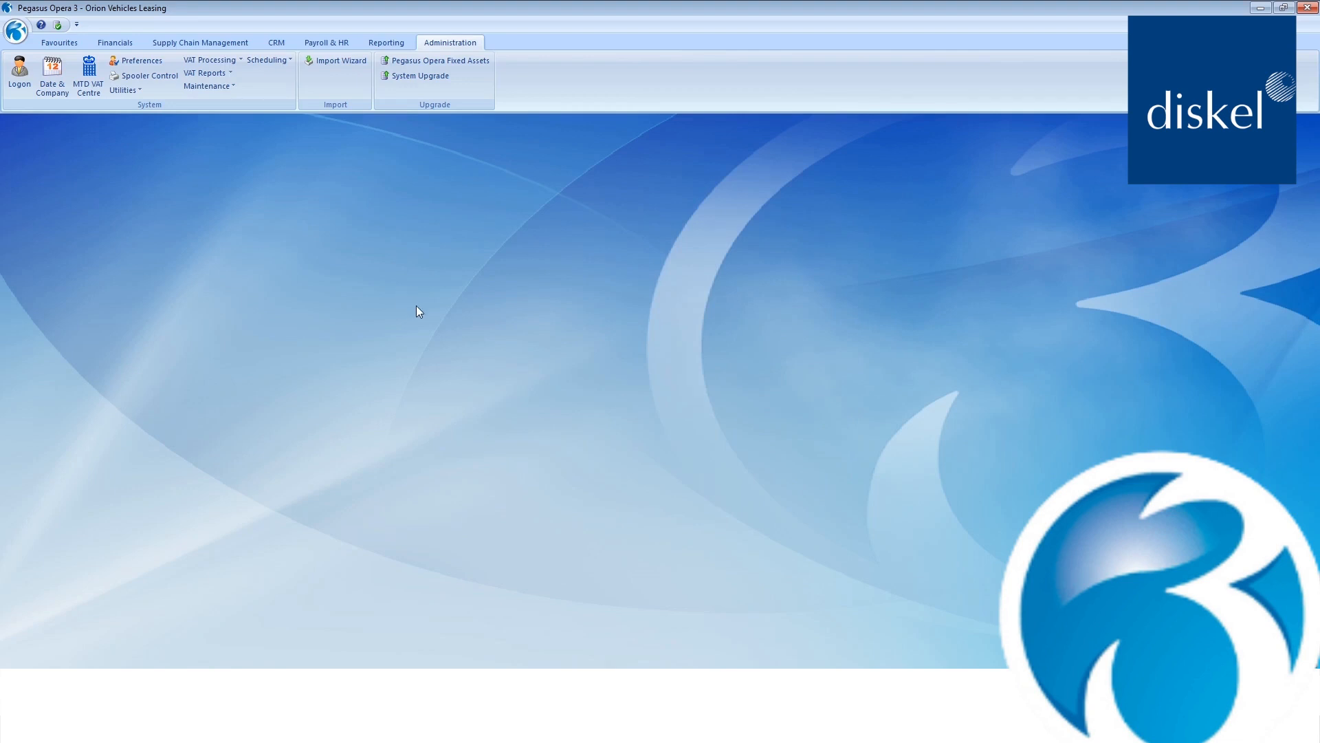
Examine the adjustment filter choices for VAT adjustments only in the Detailed VAT Values report, and cancel without running it
left_click(213, 74)
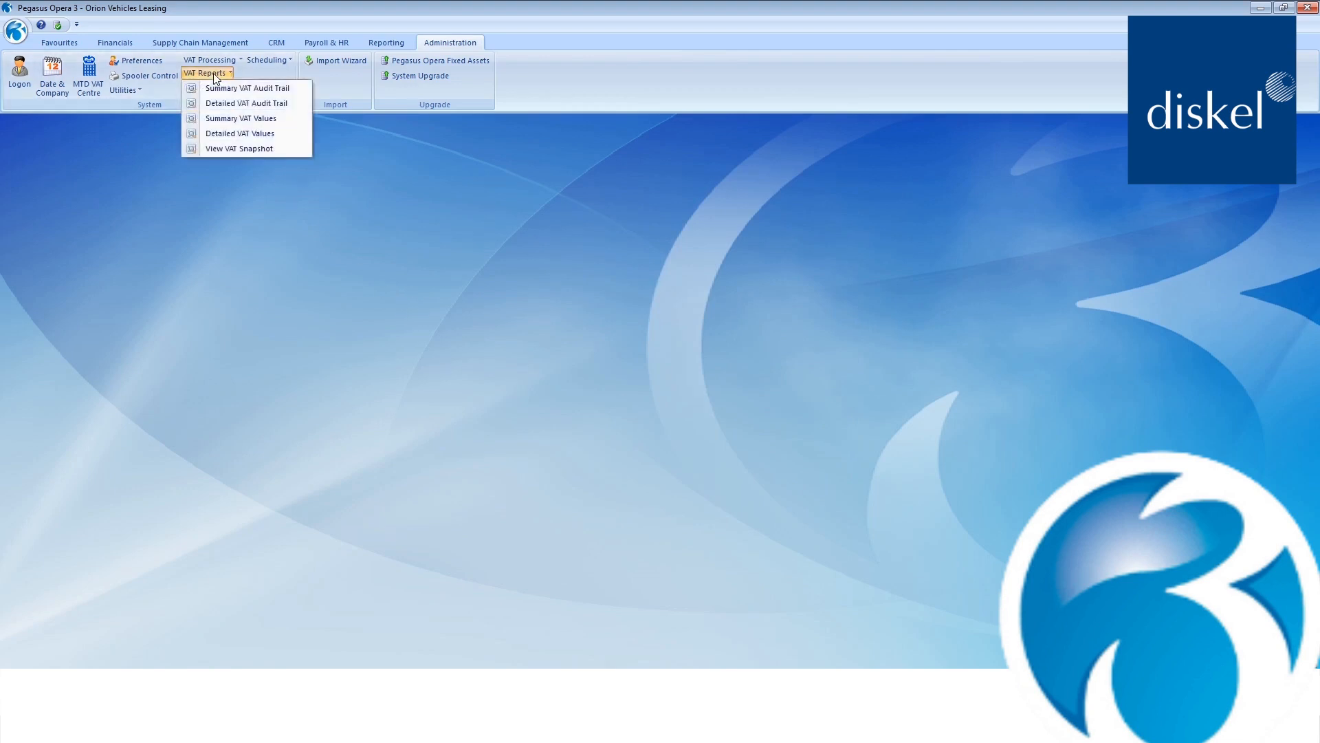
left_click(259, 136)
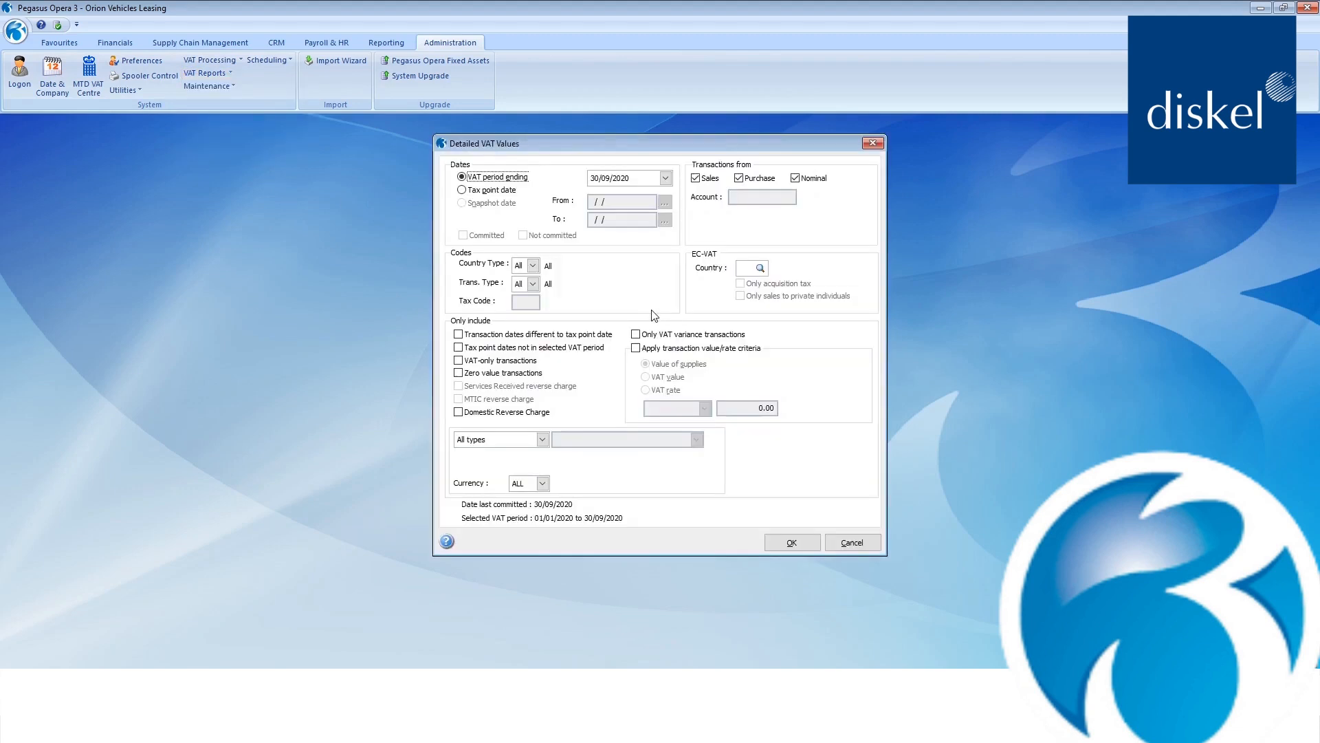
left_click(509, 447)
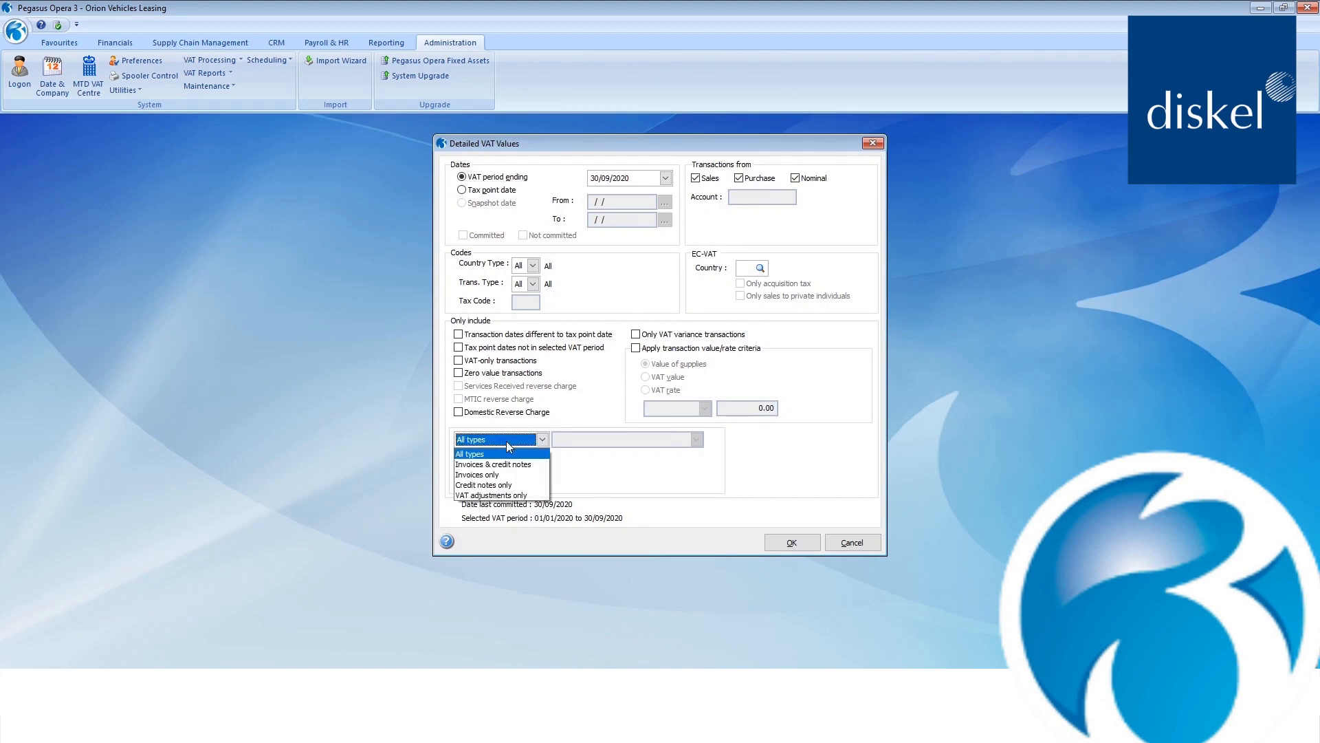
left_click(480, 496)
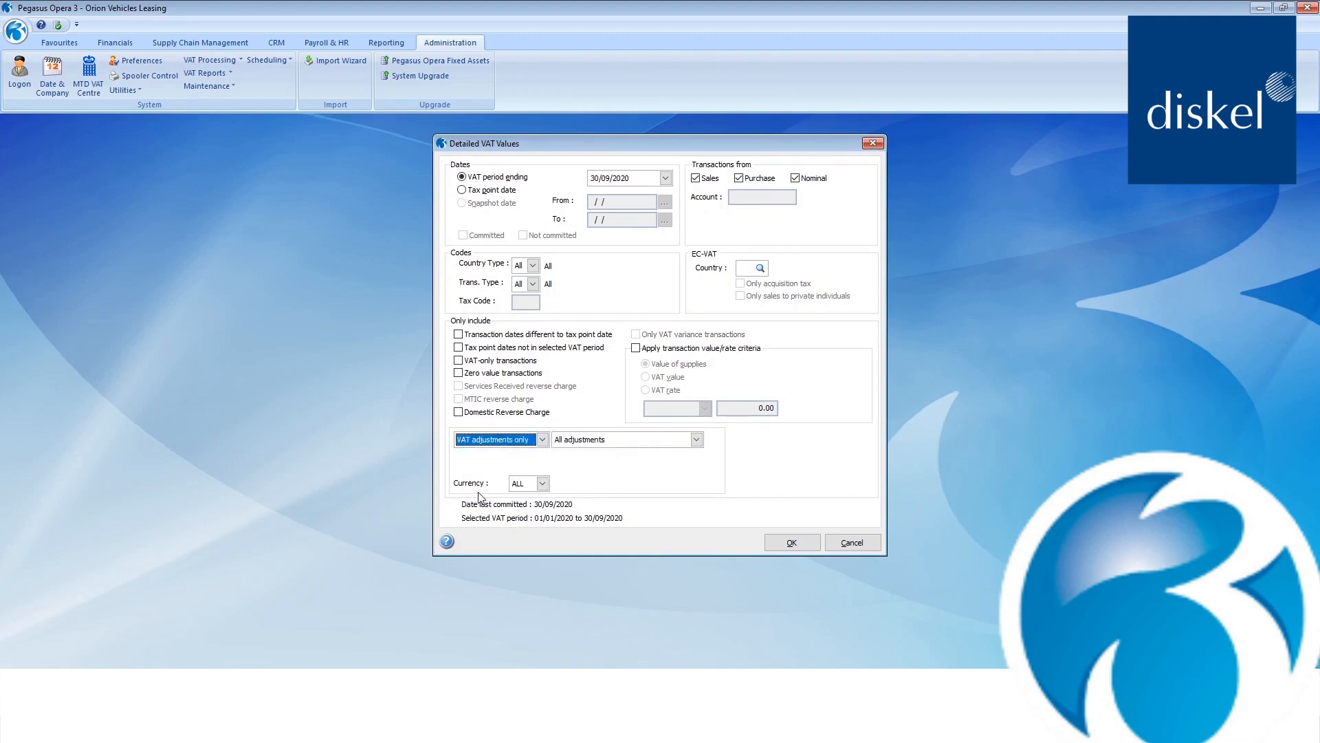
left_click(696, 440)
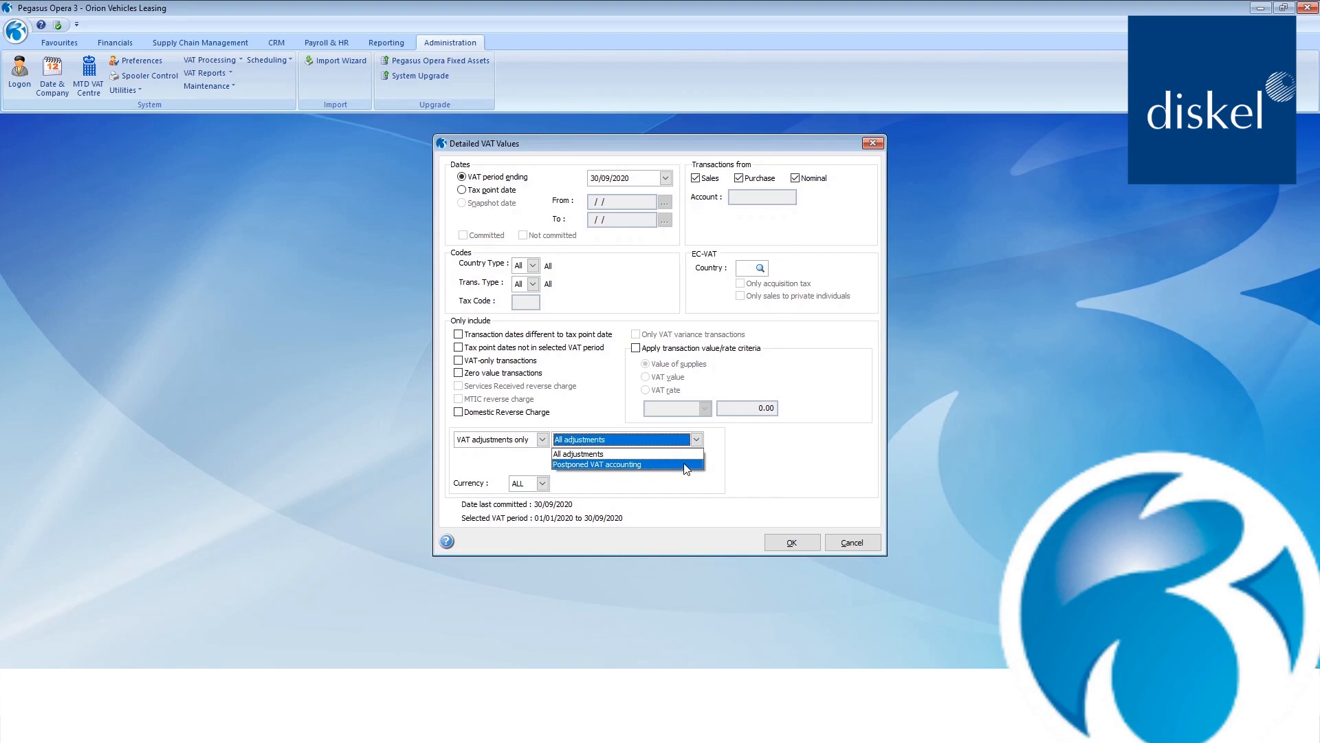
left_click(753, 438)
left_click(865, 543)
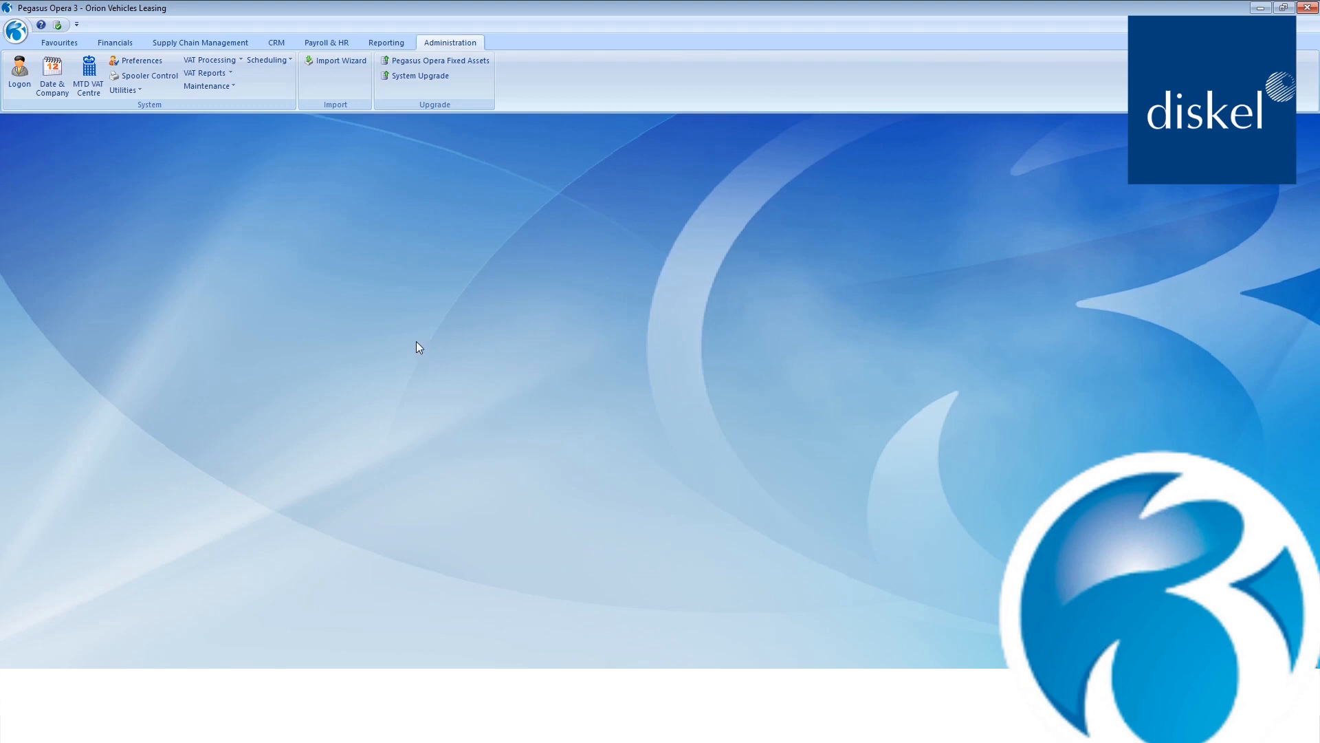
Run the EC VAT reconciliation report for the VAT period ending 31/10/2021
left_click(389, 44)
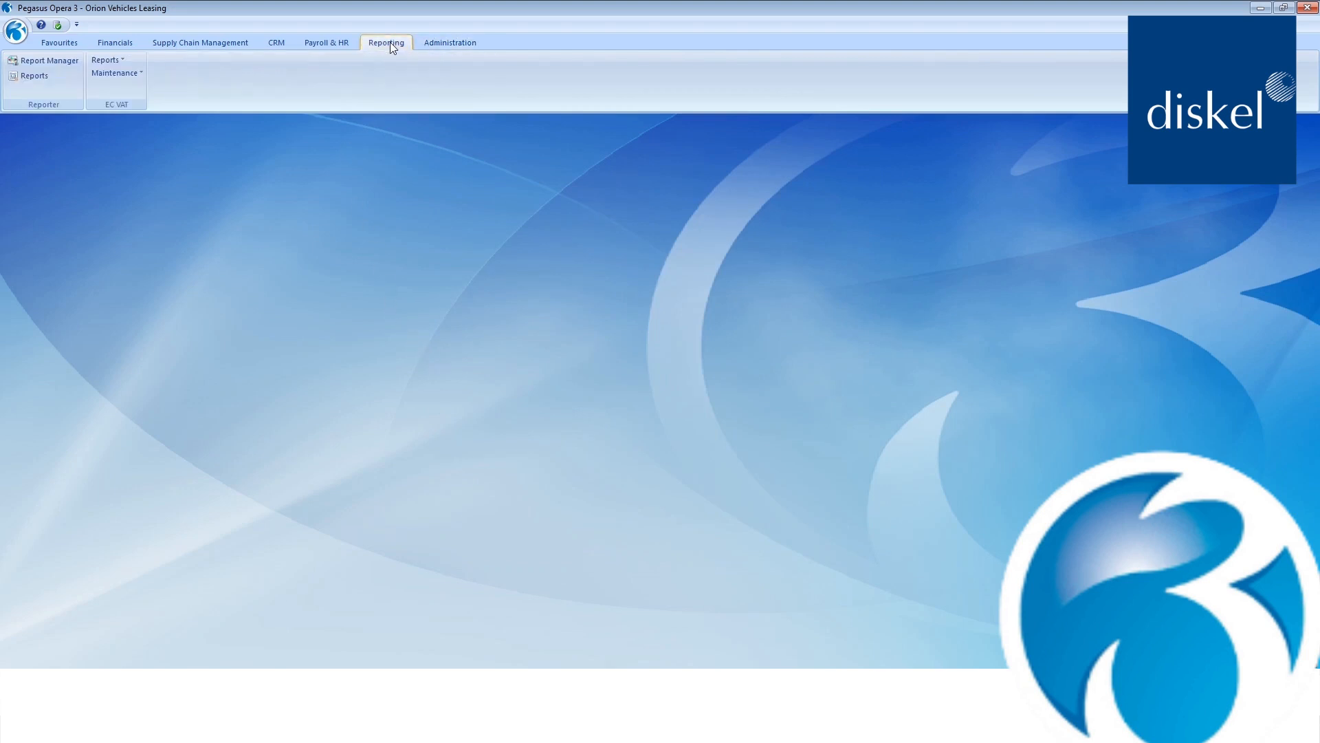
left_click(107, 59)
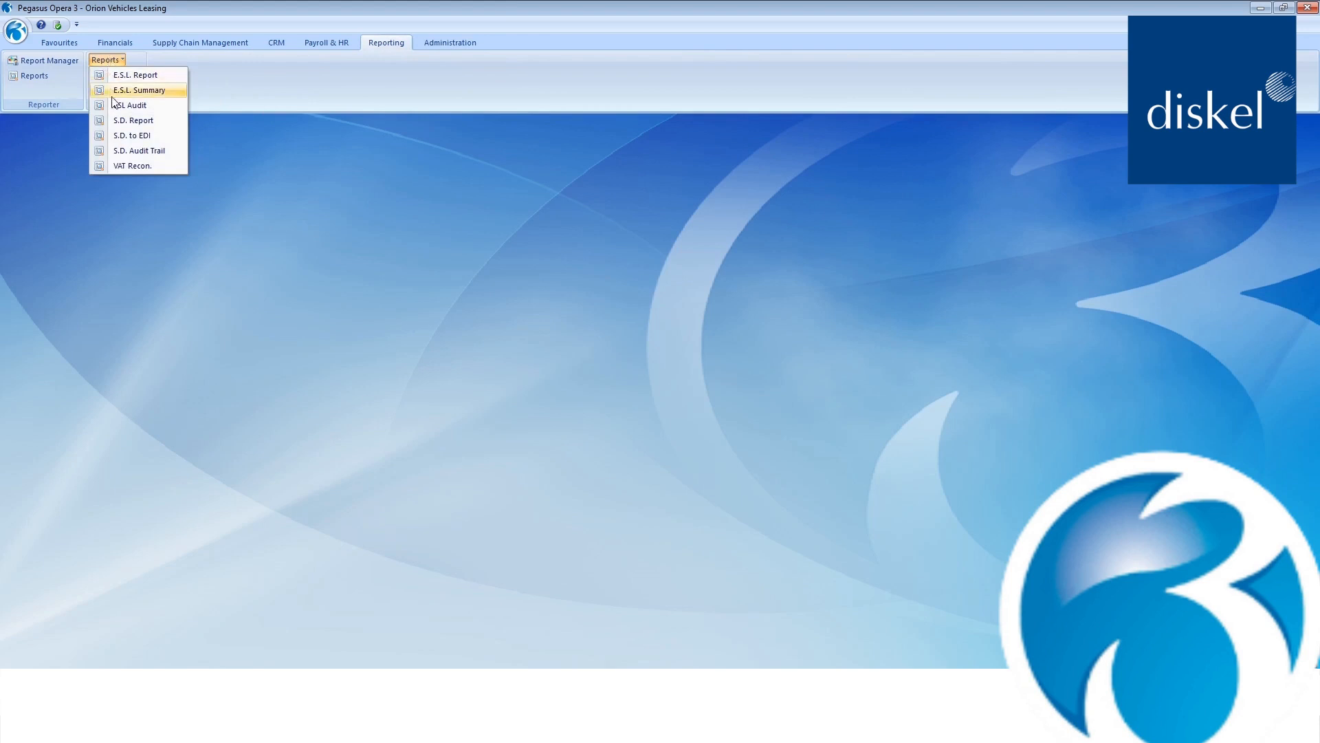
left_click(139, 170)
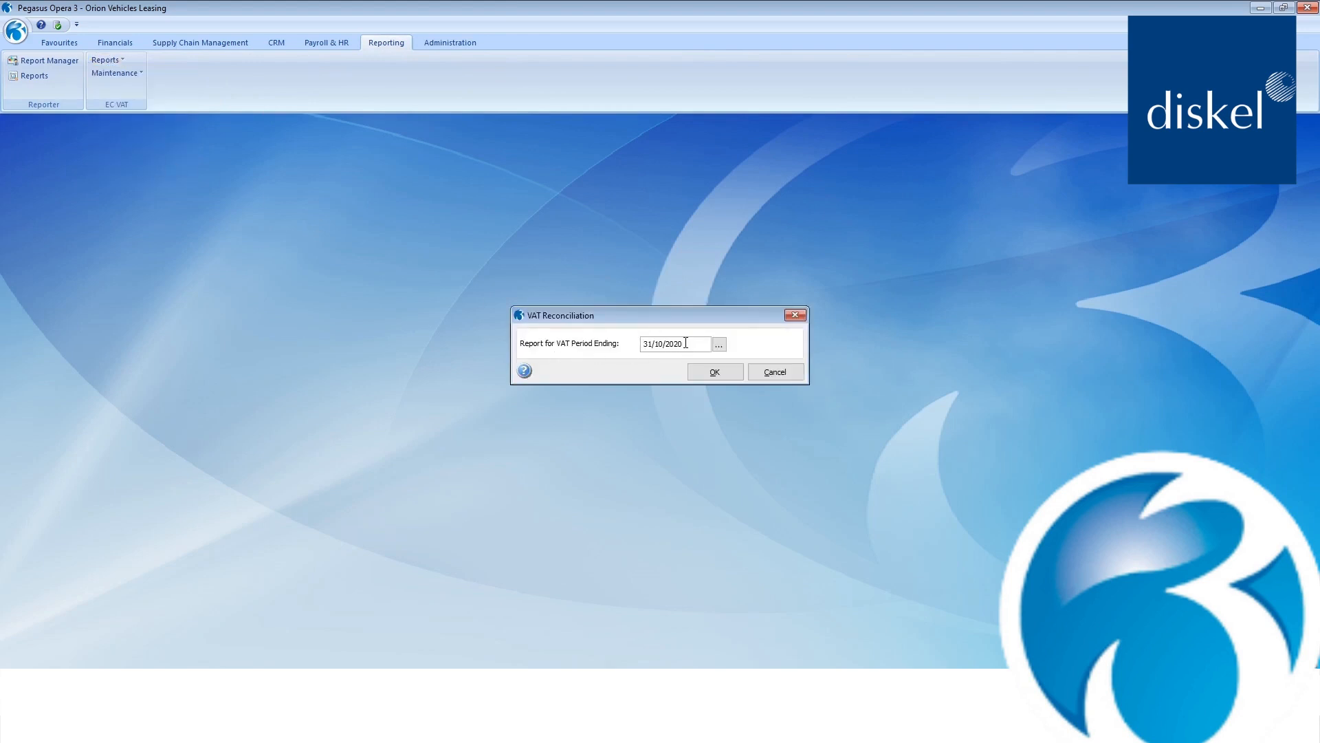
type("1")
left_click(704, 374)
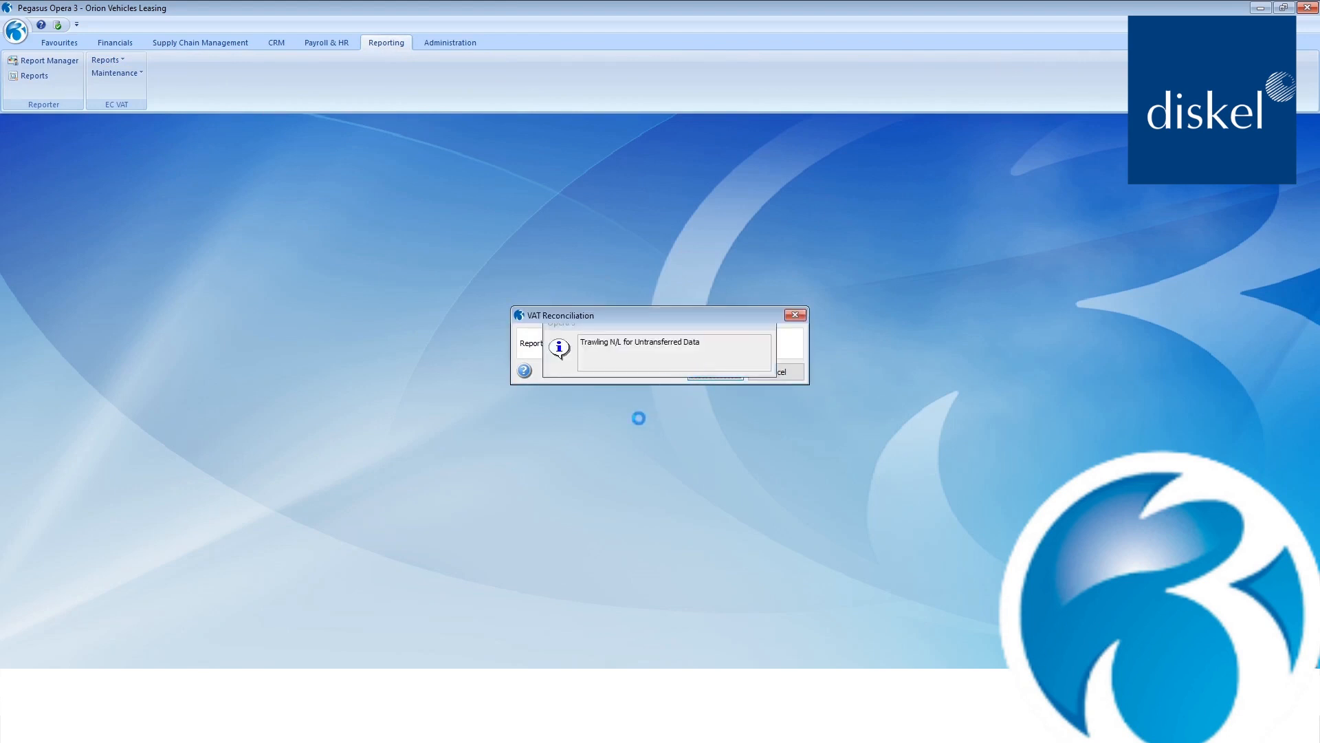
Publish the reconciliation with the Excel Report layout as a file named VATRECON21, opening the document when done
left_click(629, 259)
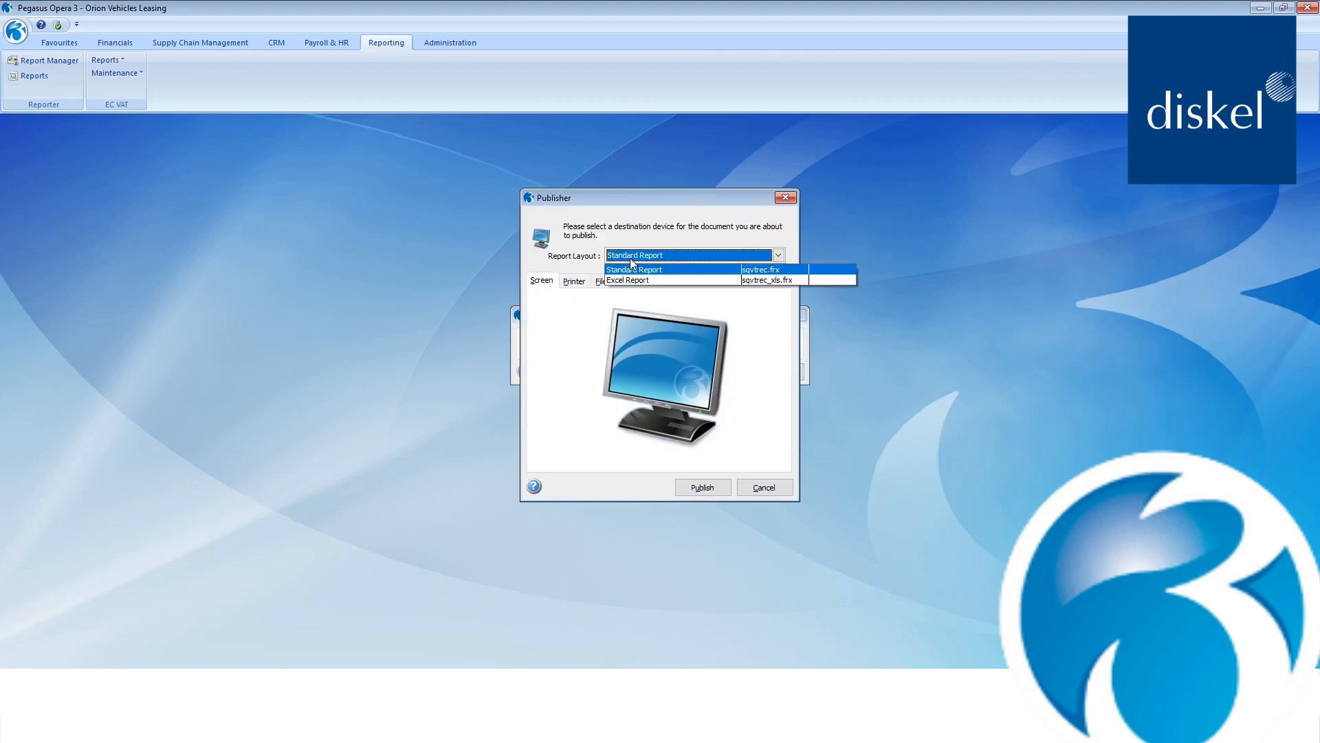
left_click(627, 280)
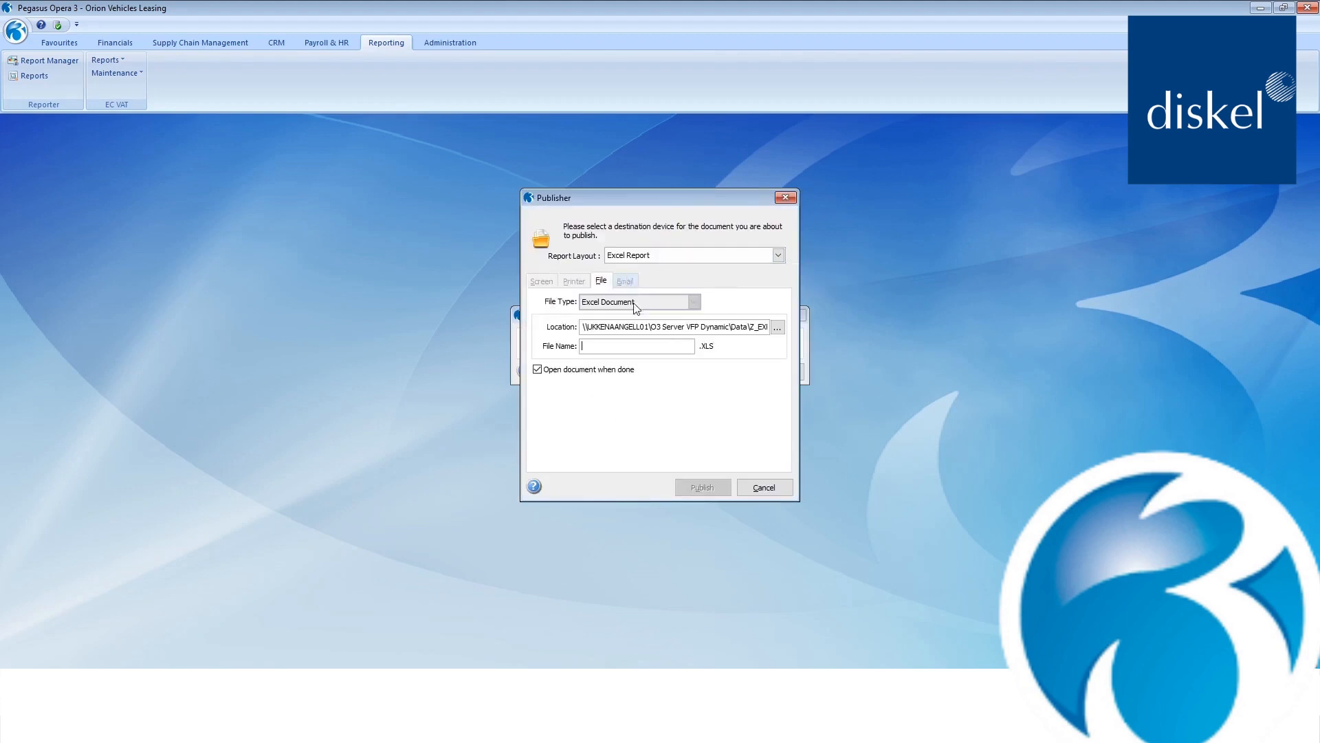
type("VATRECON20")
key("BackSpace")
type("1")
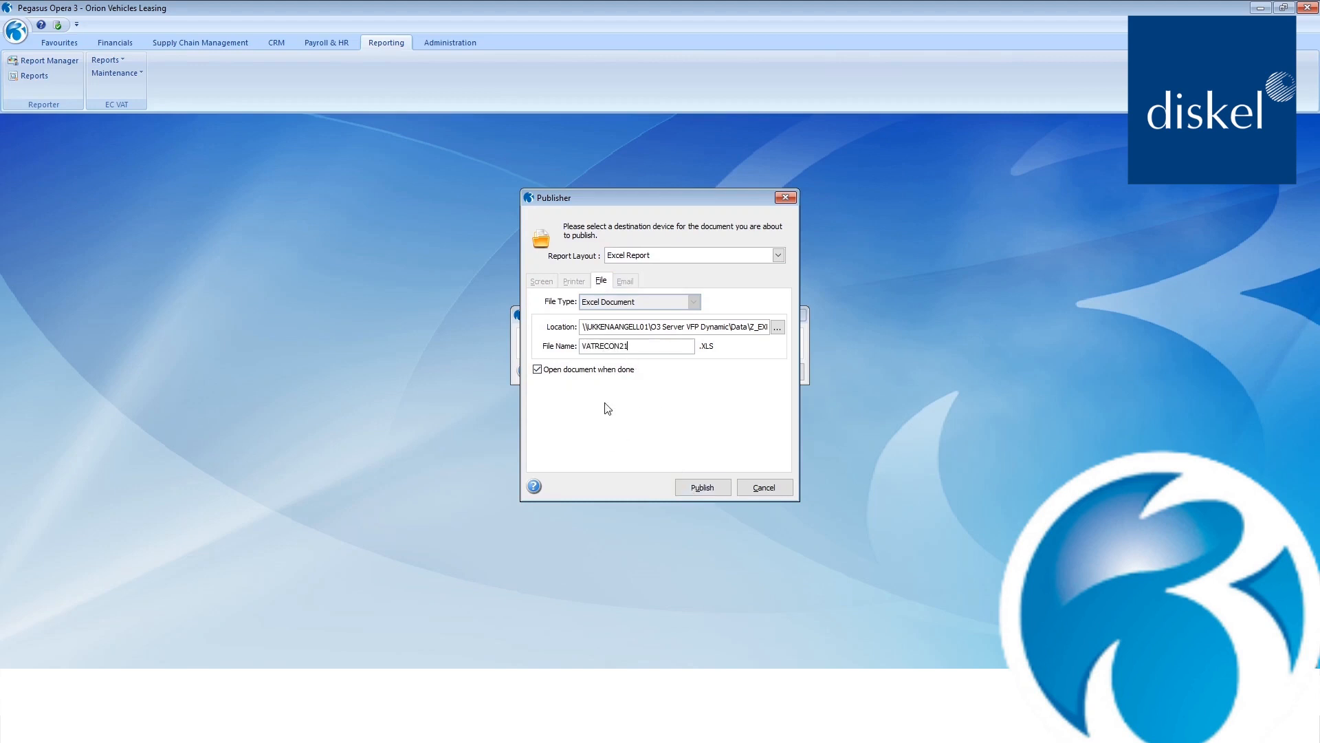
left_click(687, 480)
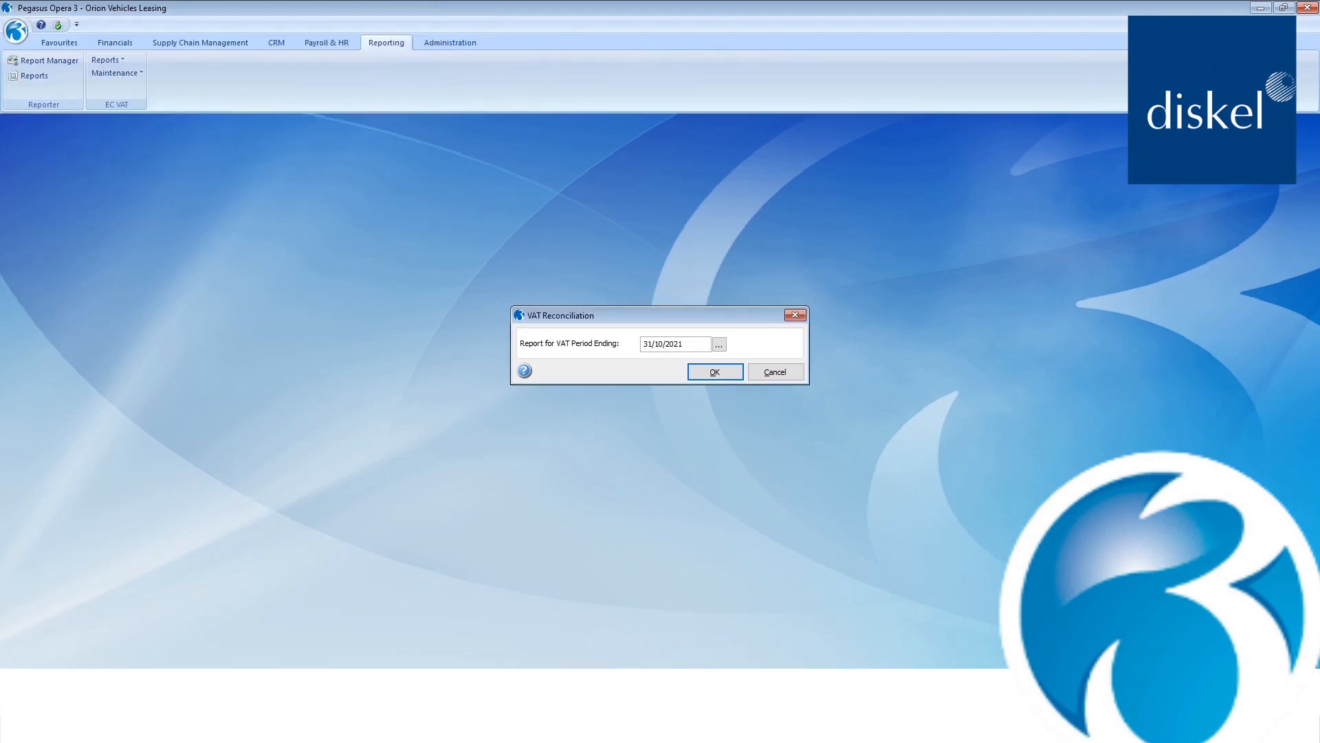
key("Return")
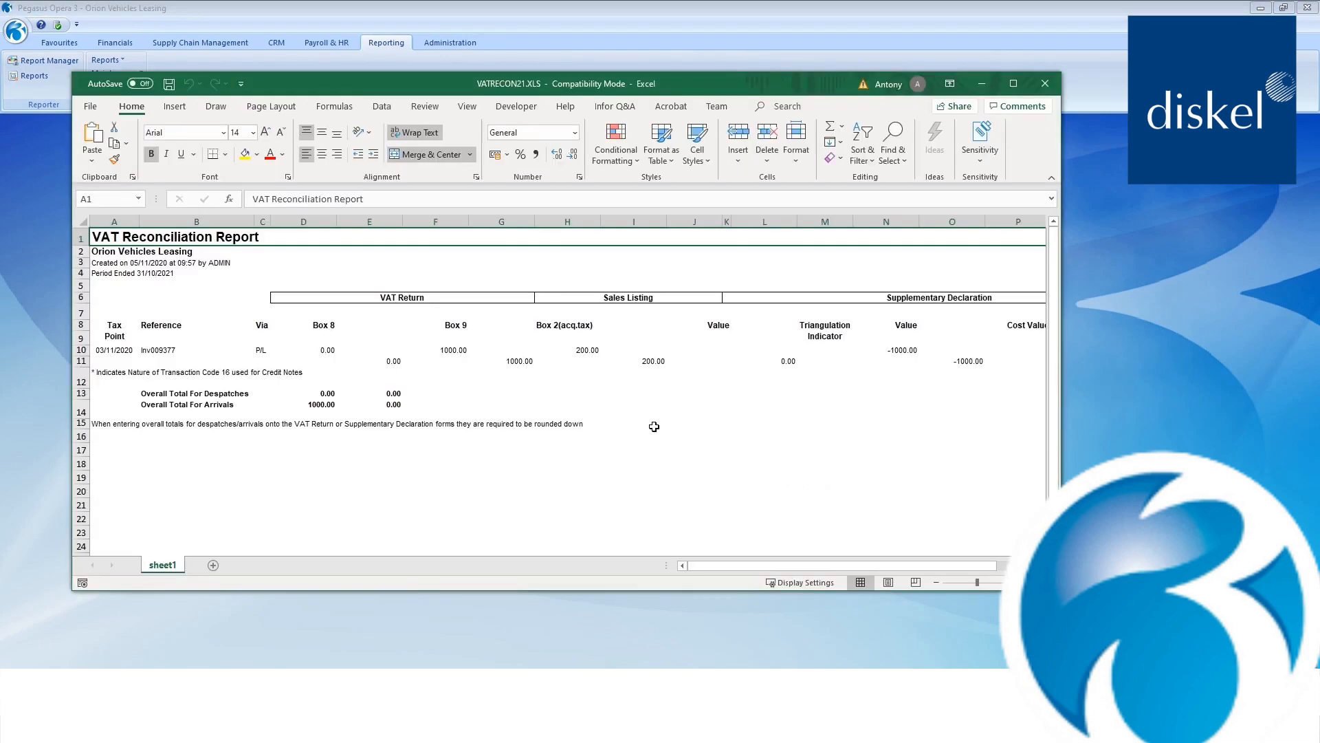
Examine the Box 2 (acq.tax) column of the VAT Reconciliation Report in the Excel workbook
left_click_drag(559, 324, 649, 394)
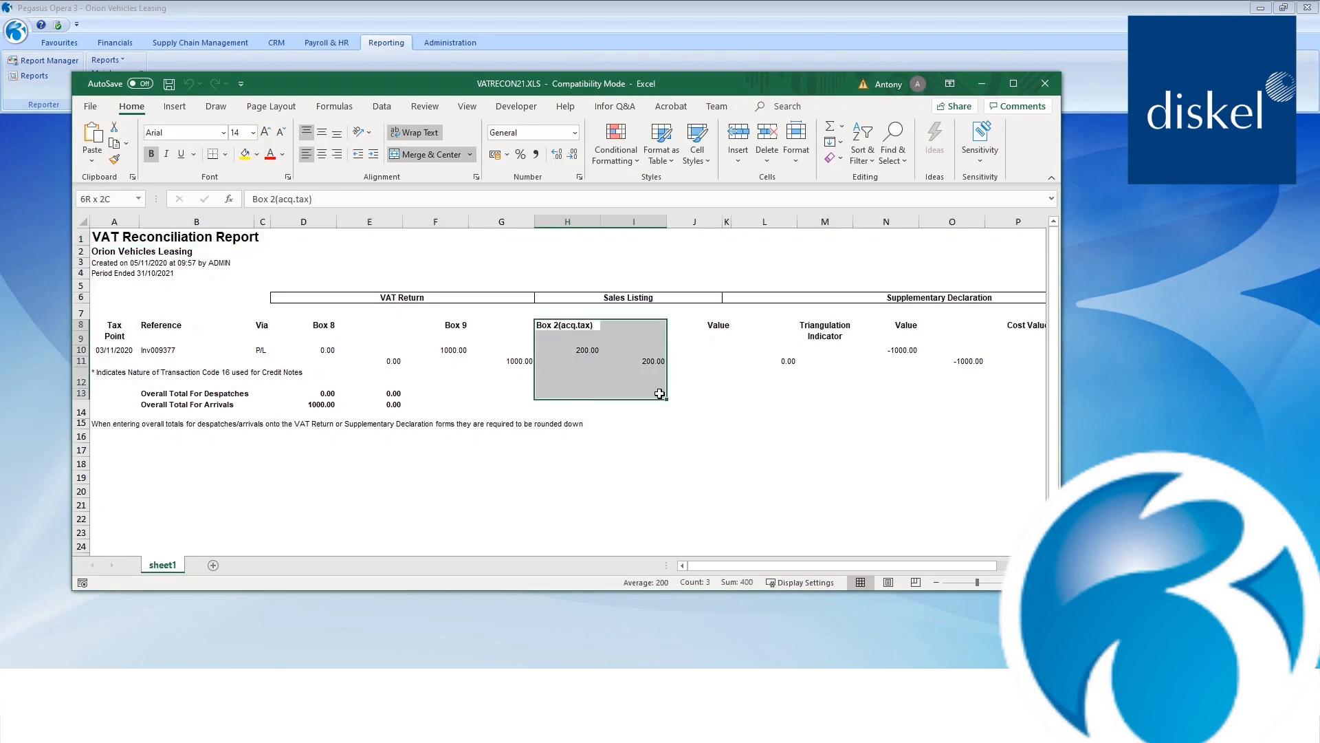
left_click(633, 393)
left_click(562, 324)
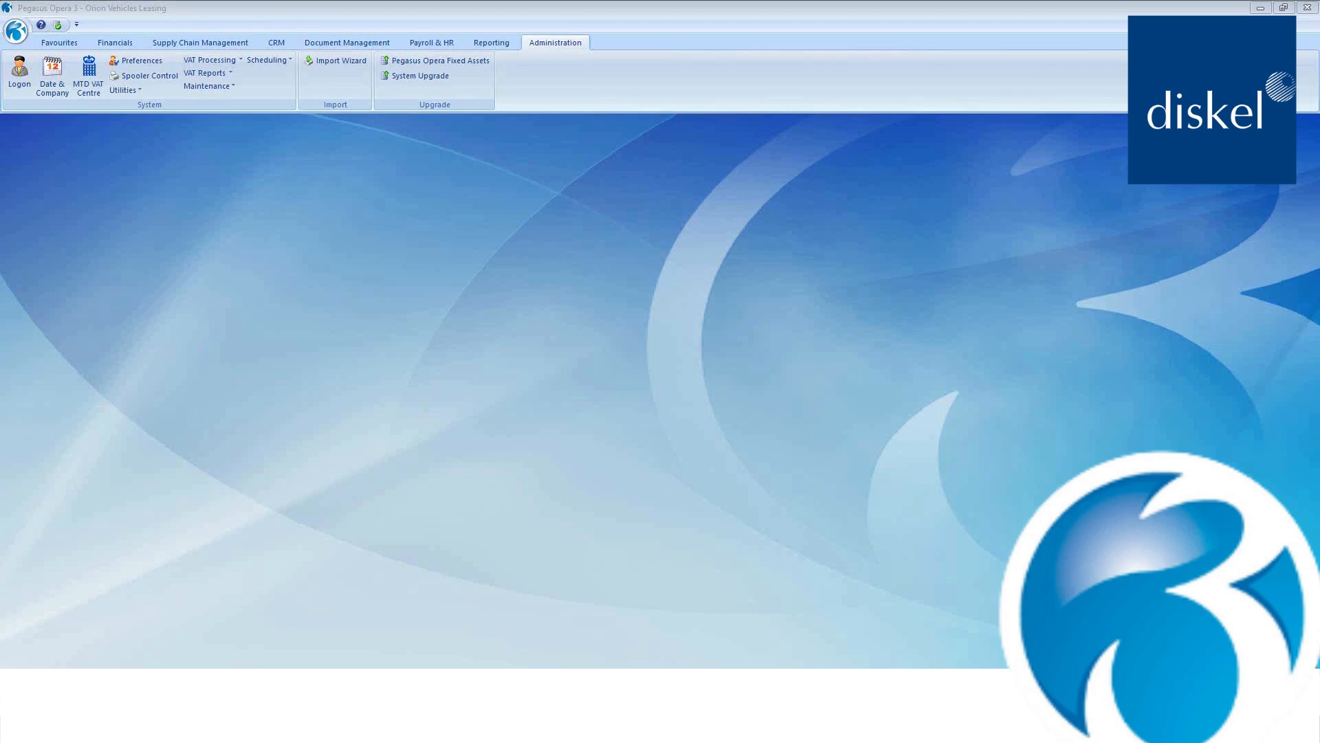
Check the processing date and company ID in Pegasus Opera 3 without changing them
left_click(52, 75)
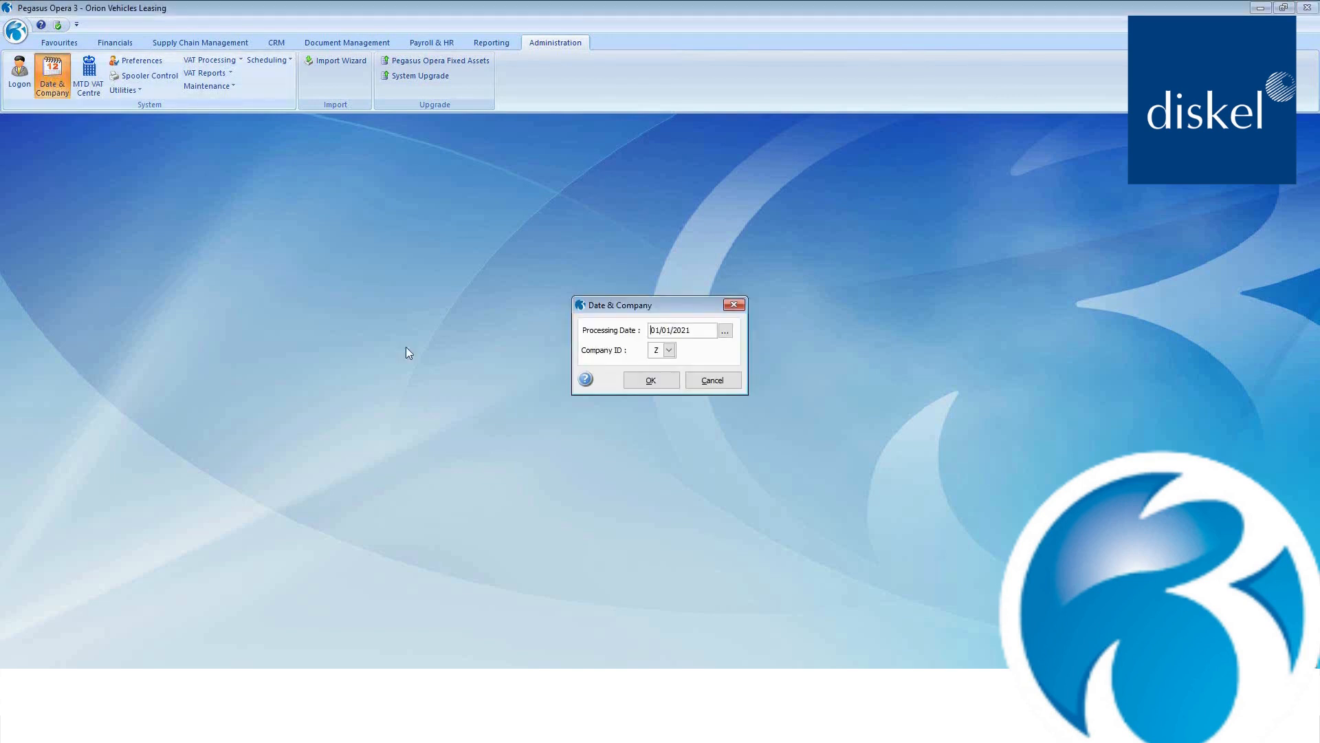
left_click(713, 379)
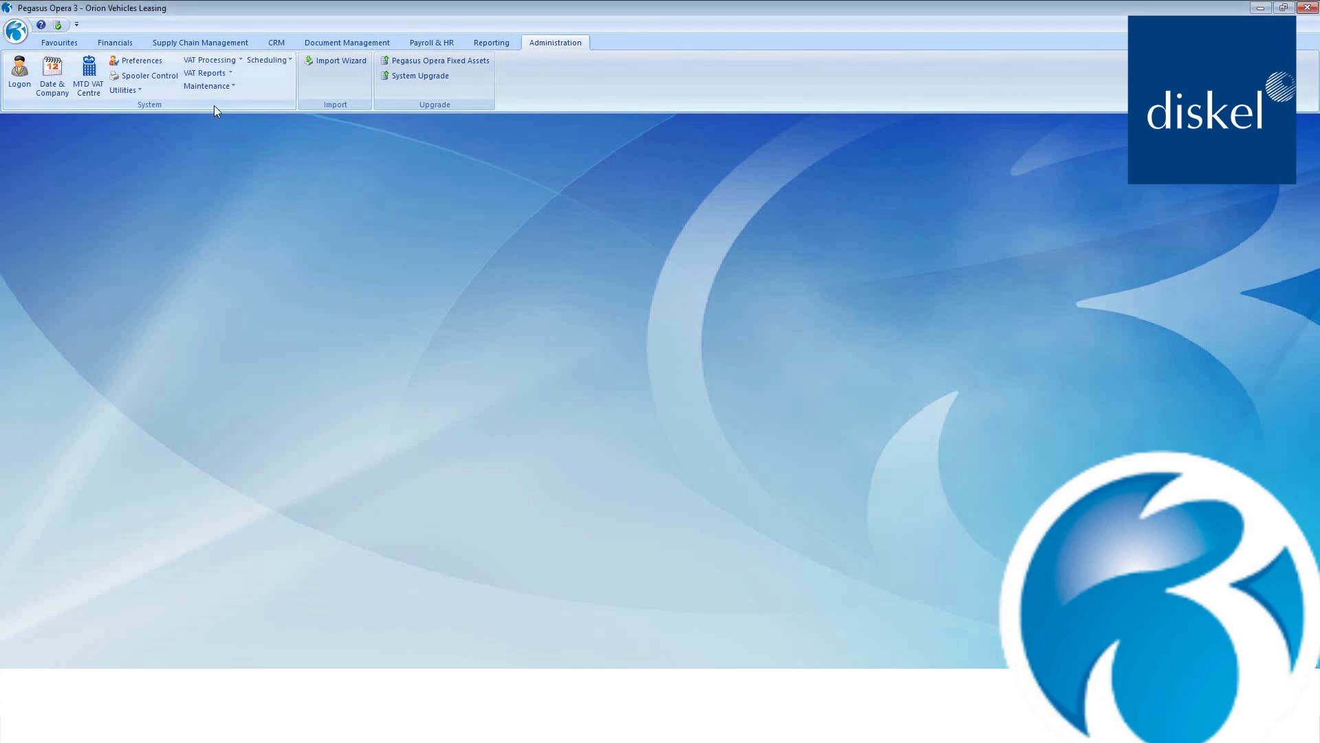
Start a new VAT code record with country type H (Home Country) and transaction type J (VAT Adjustment)
left_click(214, 60)
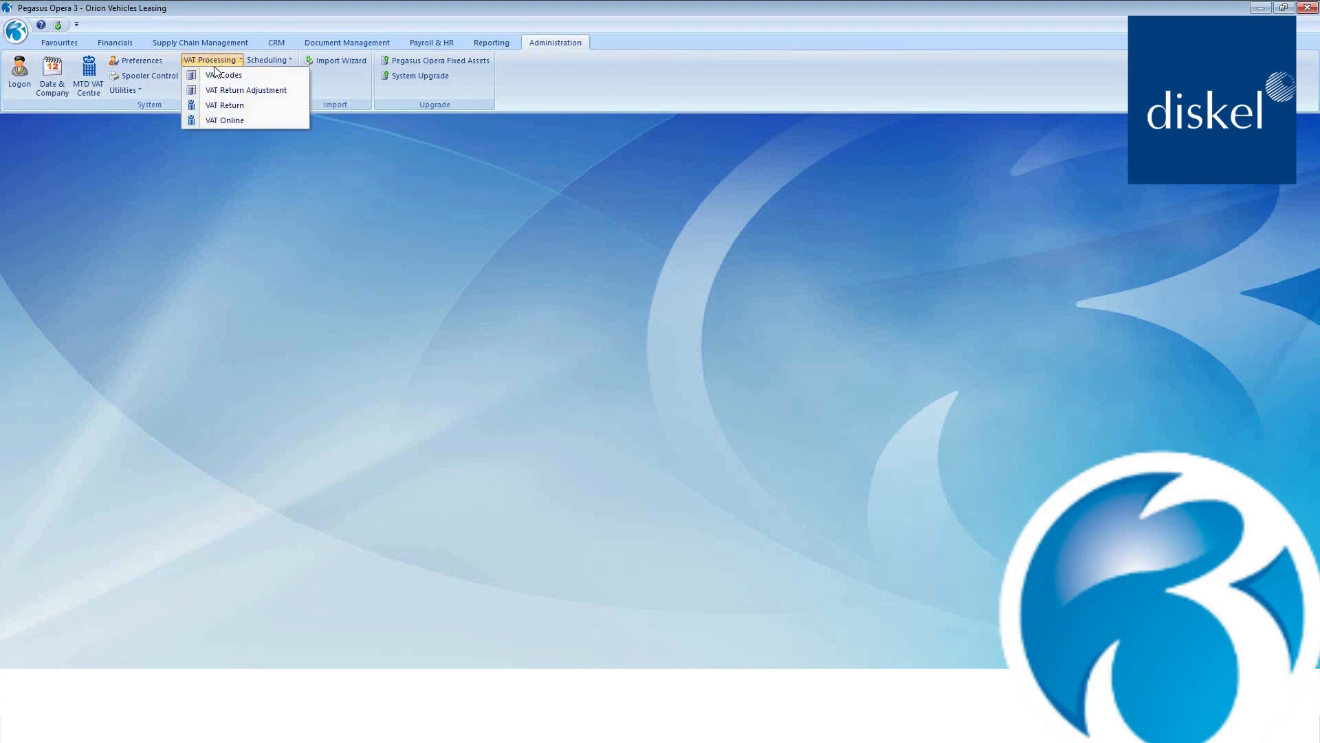
left_click(216, 77)
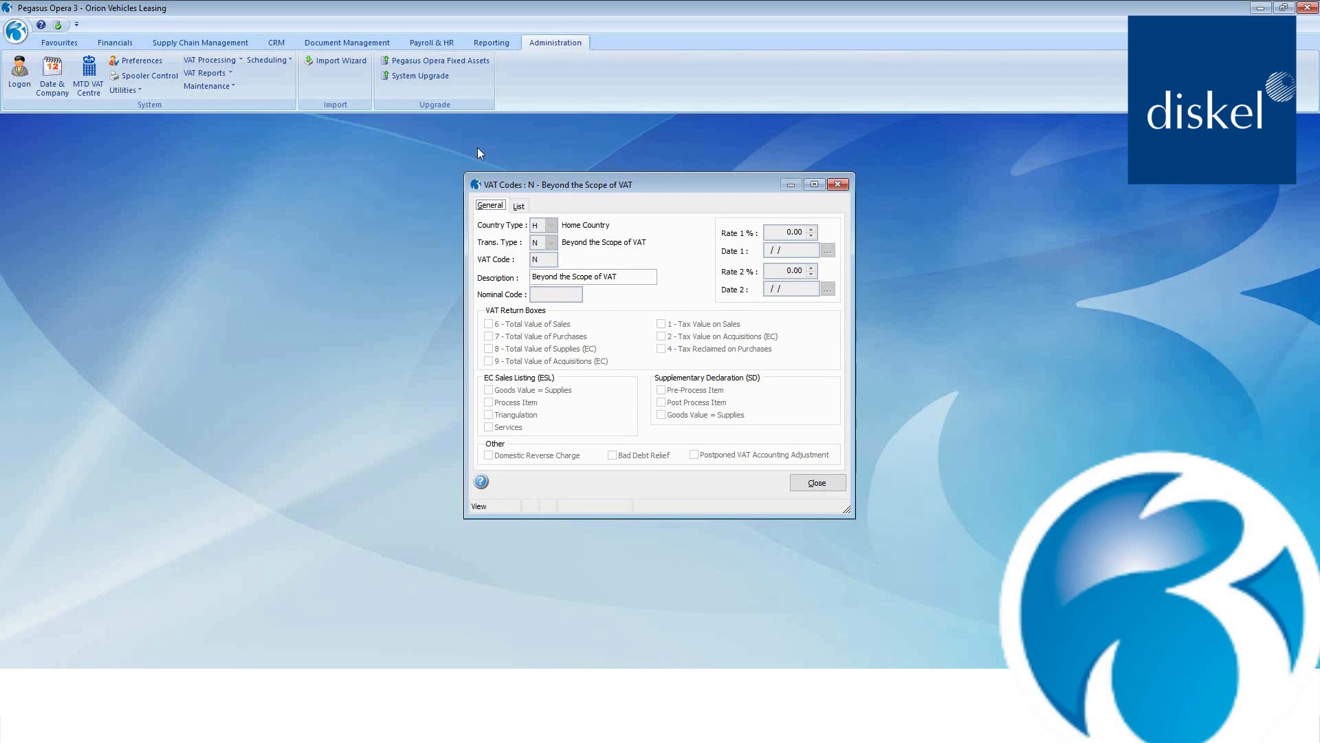
key("ctrl+n")
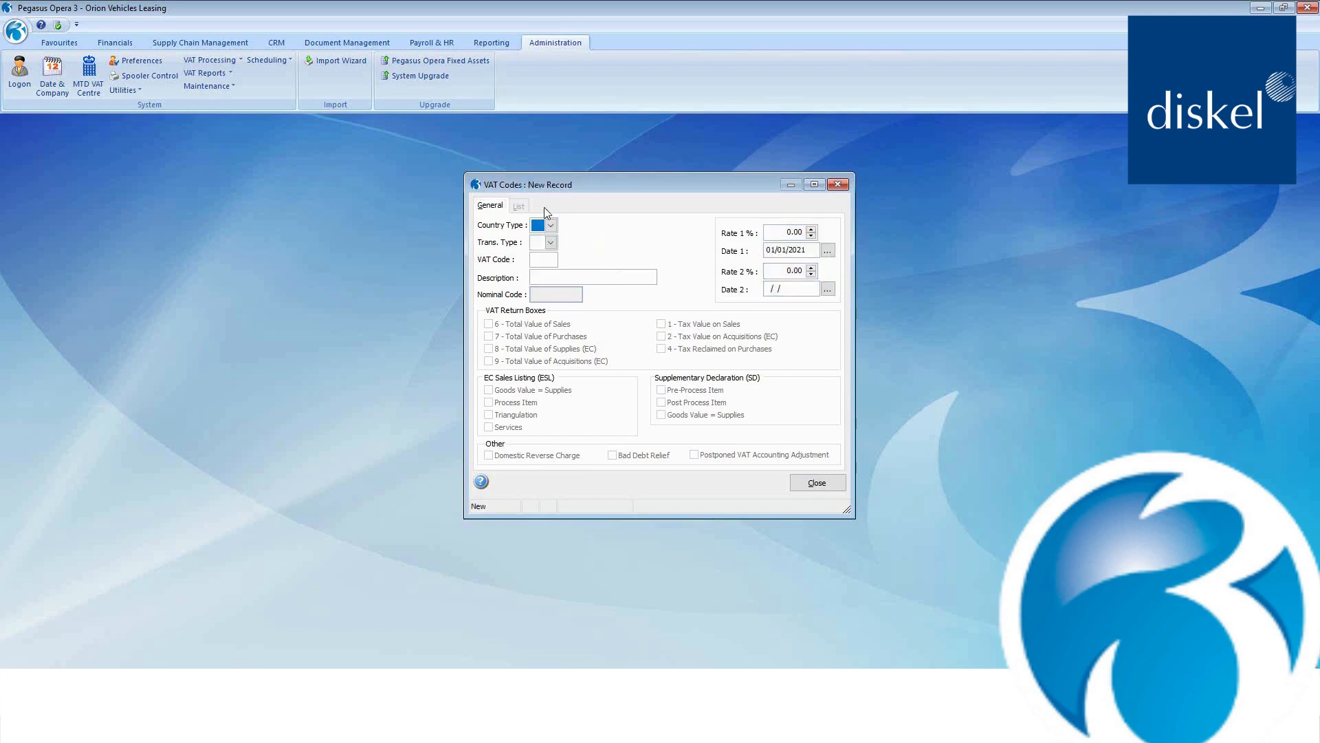
left_click(554, 223)
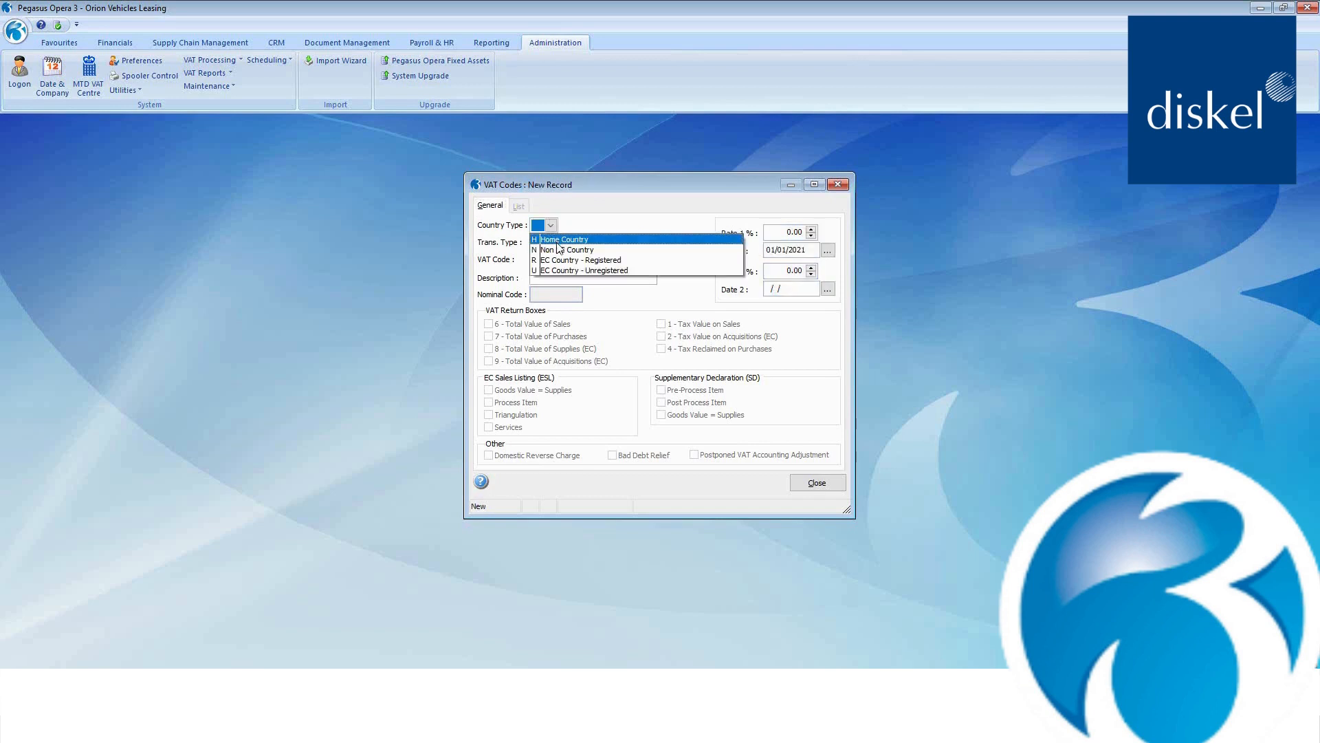
left_click(553, 240)
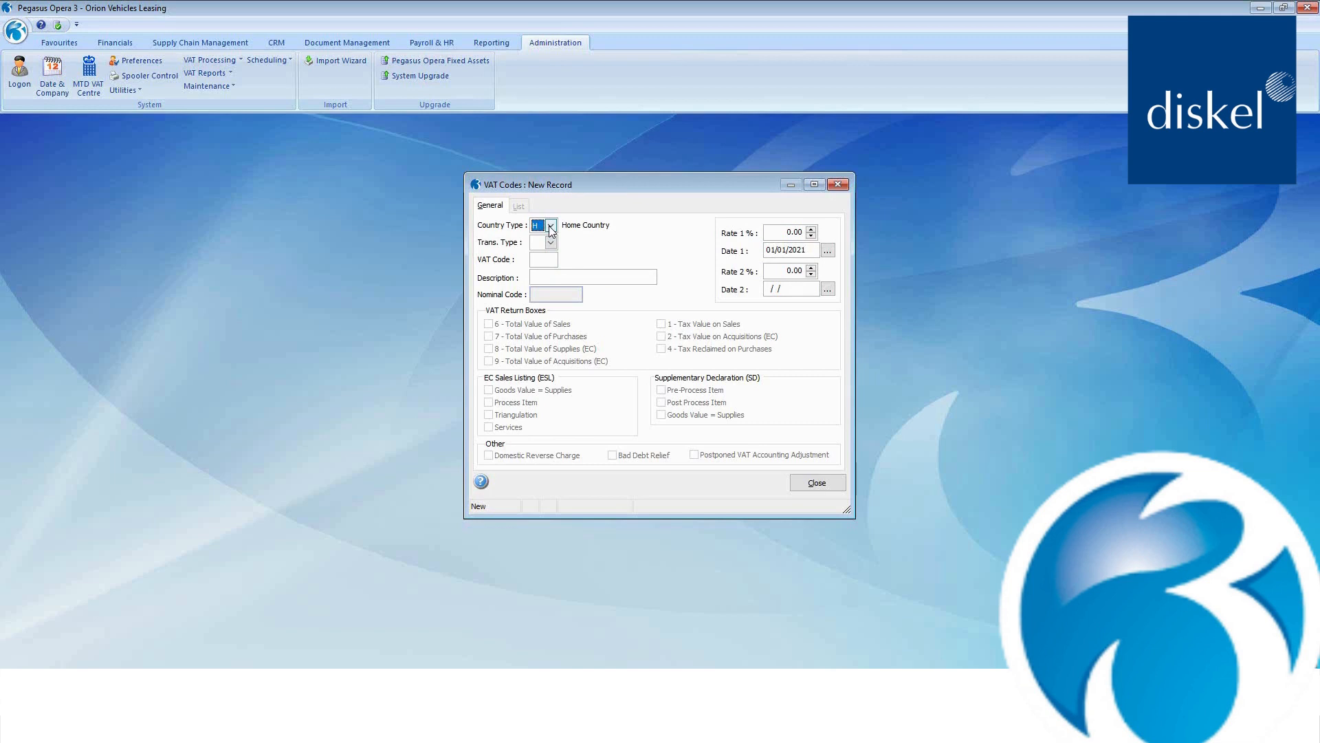
left_click(552, 243)
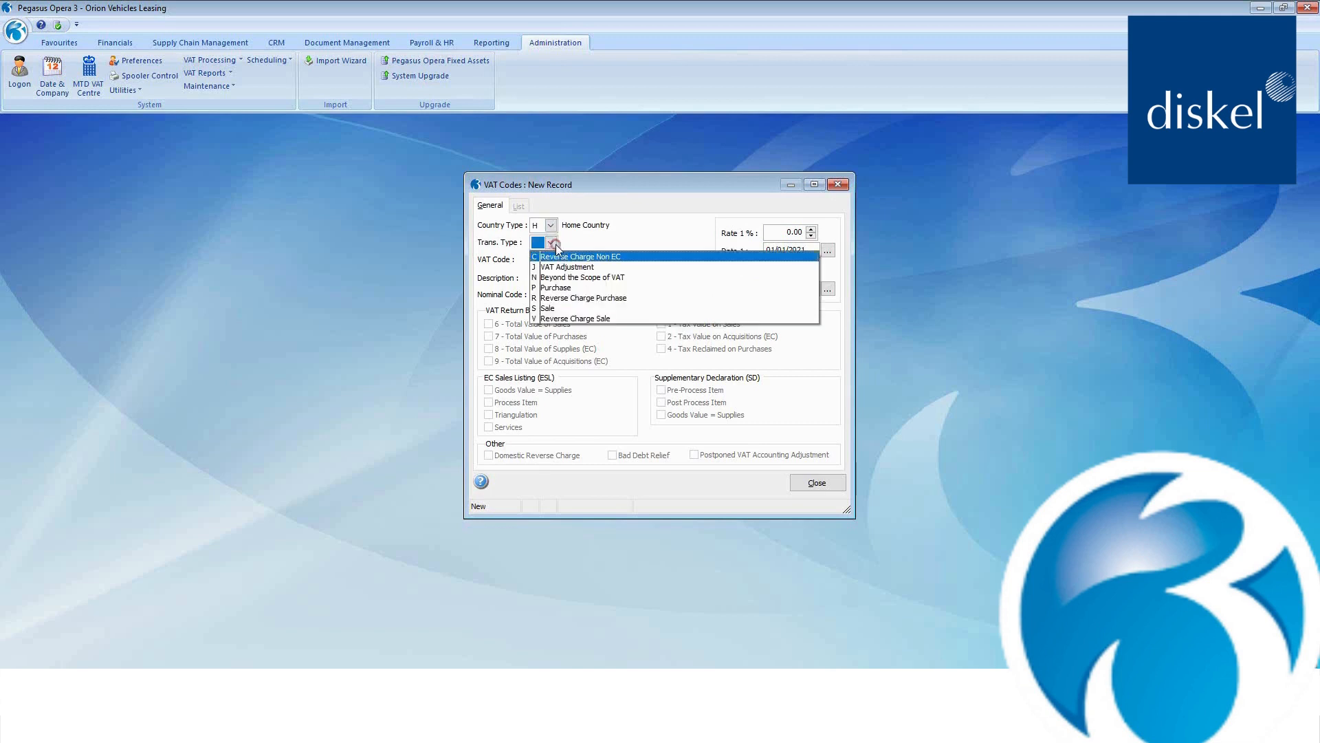
left_click(550, 268)
Enter VAT code 1 described as "1 EC PL PVA Adjustment", enabling Box 1 Tax Value on Sales and Postponed VAT Accounting Adjustment
left_click(534, 259)
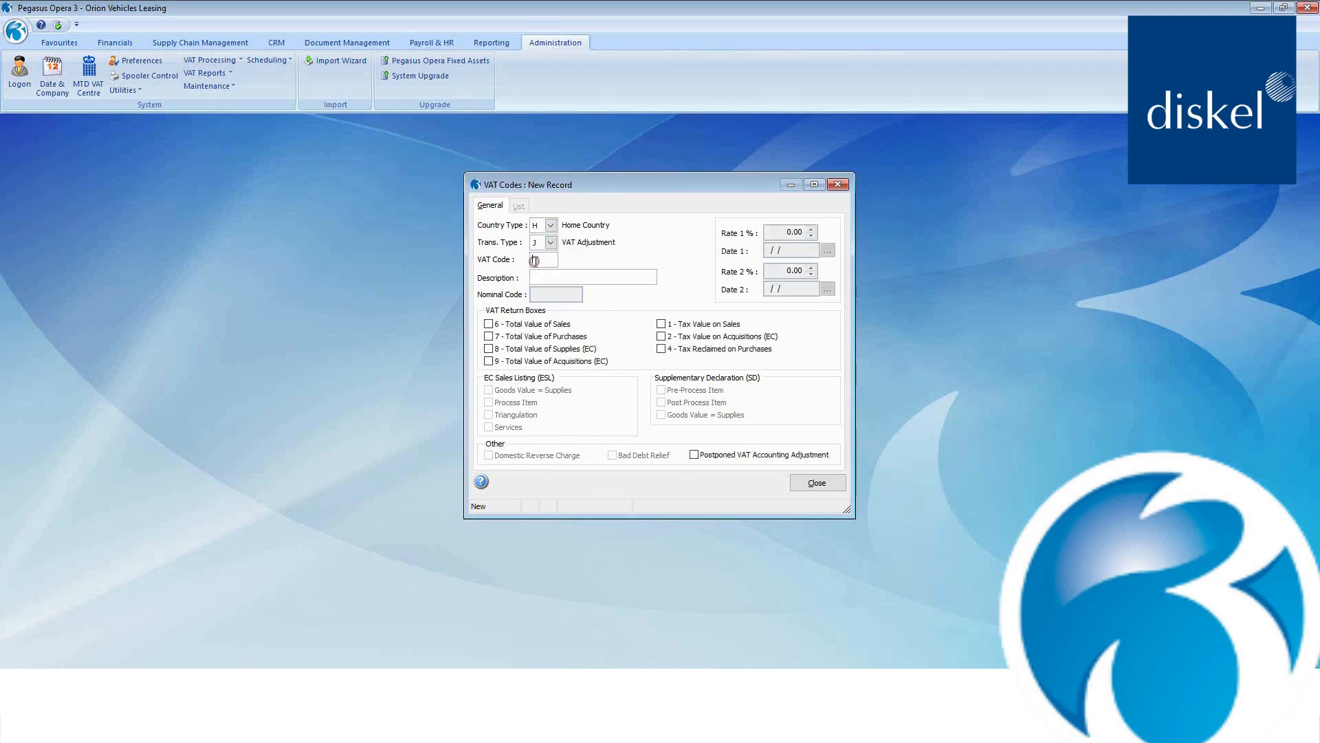
type("1")
left_click(531, 278)
type("1 EC")
type(" R PVA Adjustment")
left_click(661, 324)
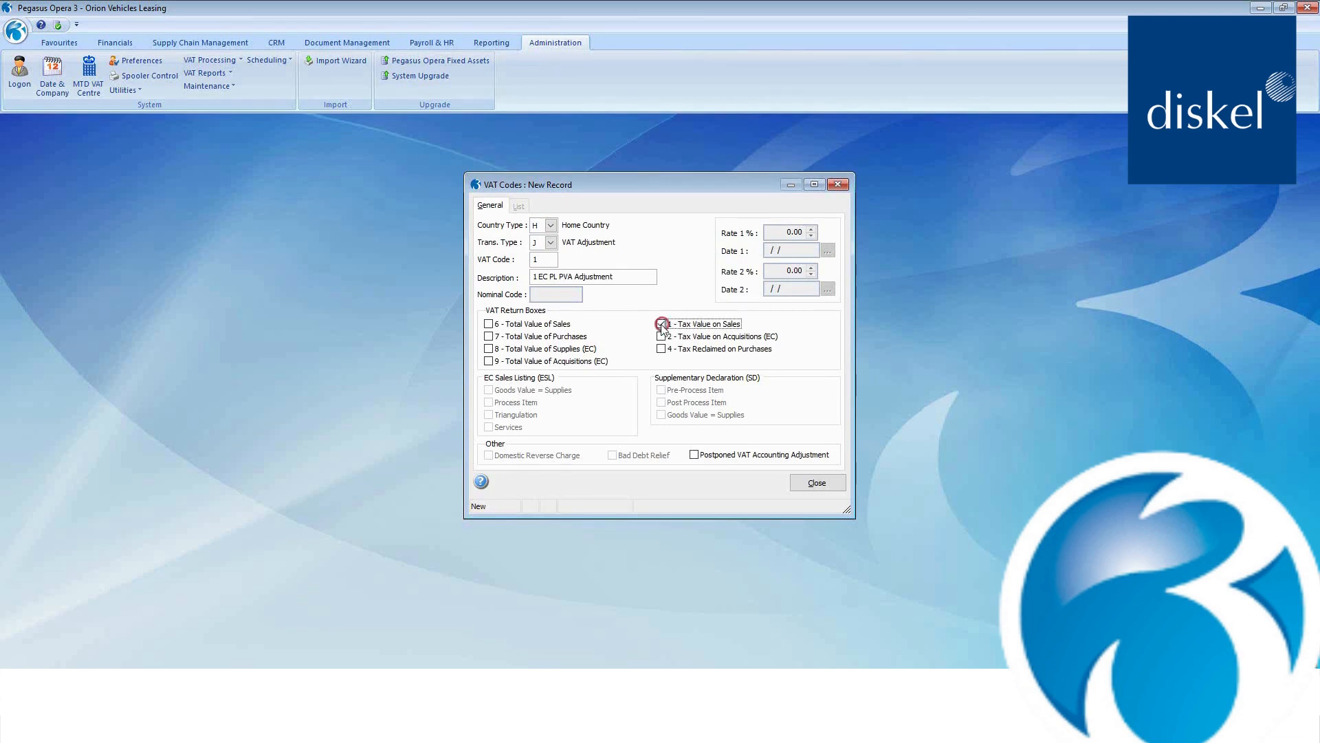
left_click(694, 455)
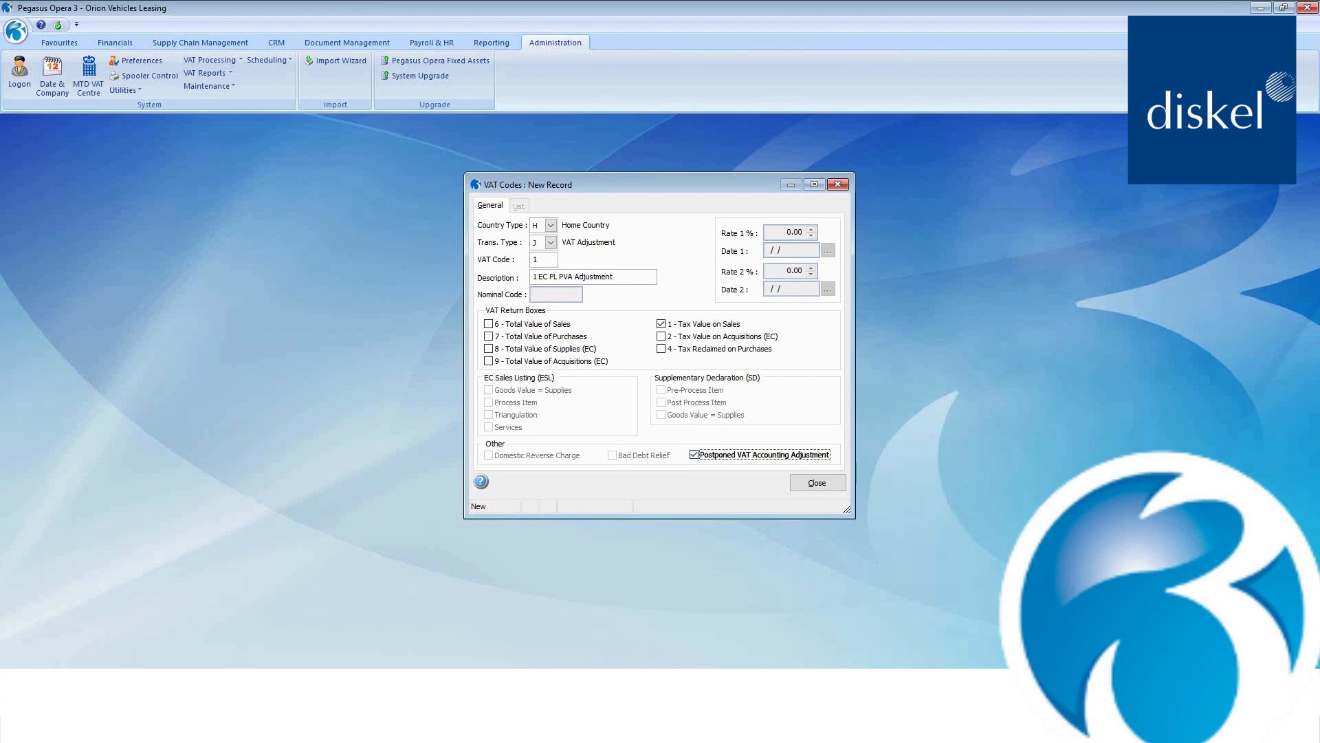
Save the VAT code 1 record and start a new one with country type H (Home Country) and transaction type J (VAT Adjustment)
key("ctrl+s")
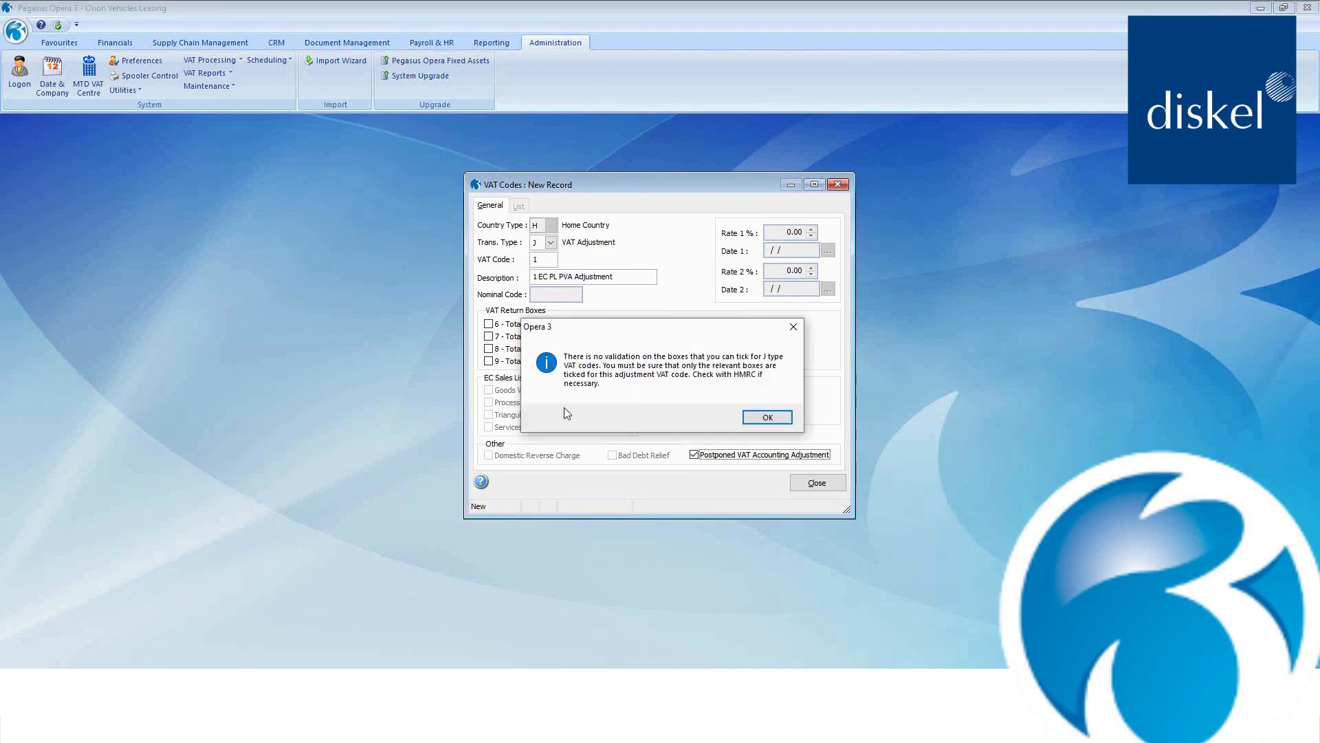
left_click(775, 416)
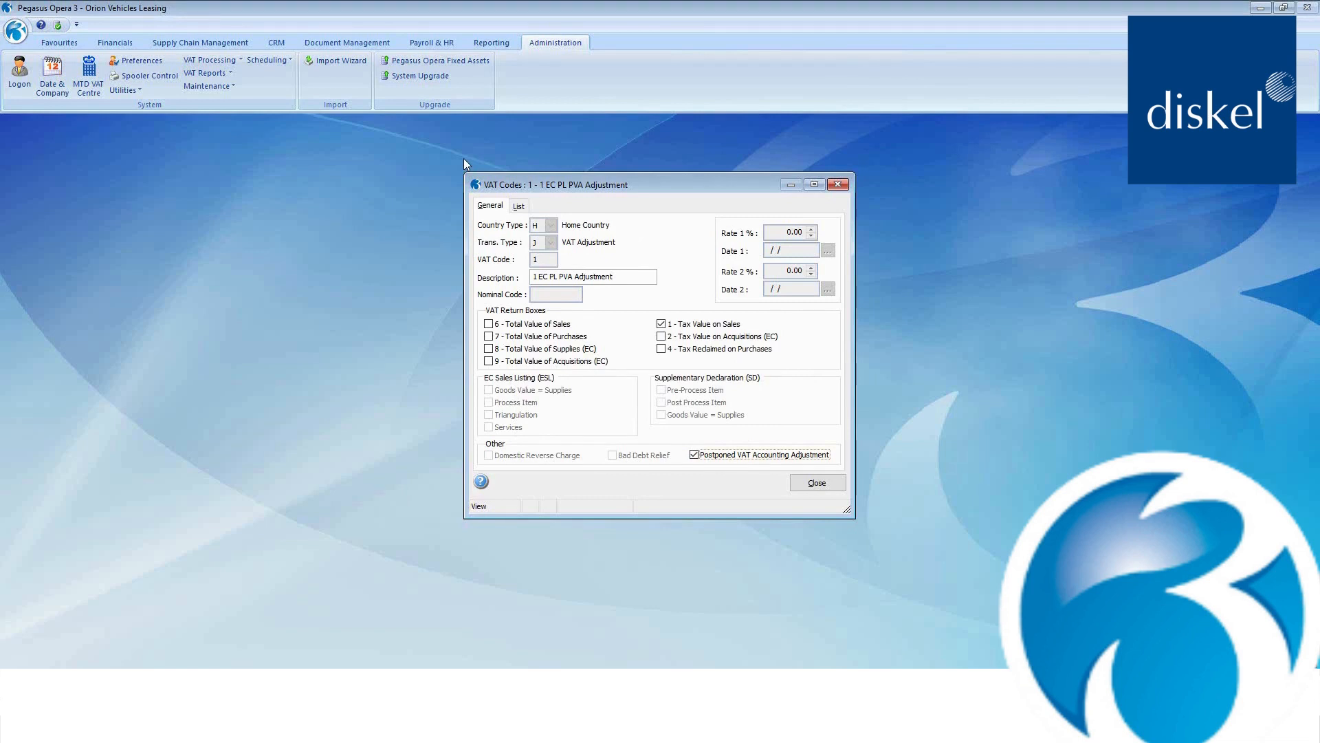
key("ctrl+n")
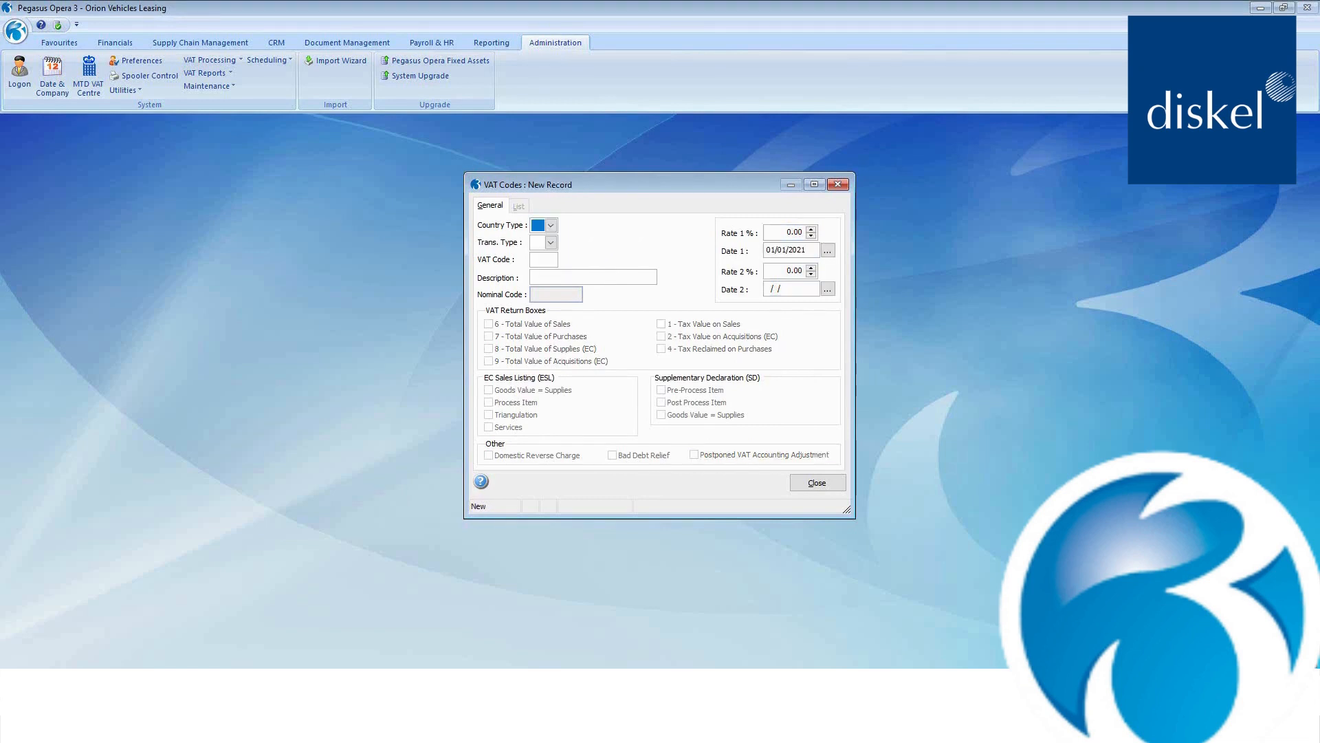
left_click(552, 226)
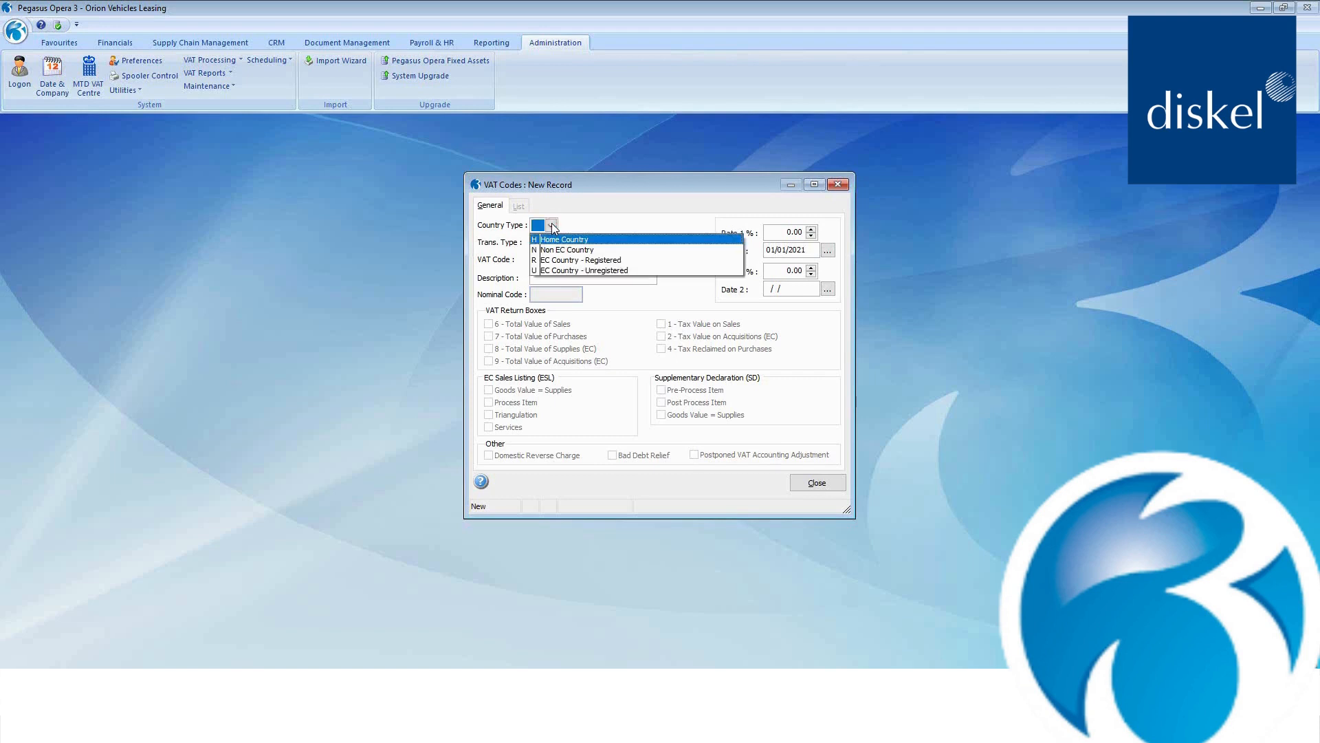
left_click(551, 244)
left_click(551, 243)
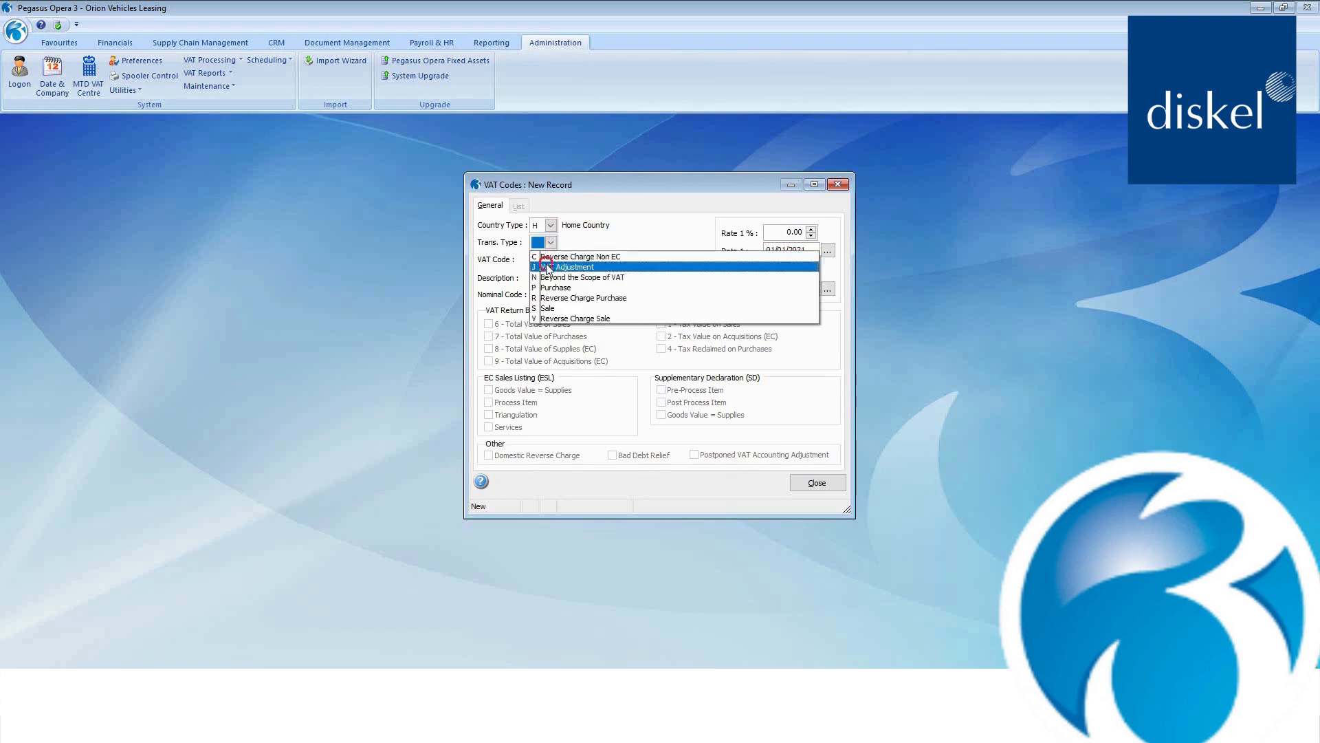
Enter and save VAT code 2 described as "2&9 EC PL PVA Adjustment", enabling VAT return boxes 2 and 9 and Postponed VAT Accounting Adjustment
left_click(536, 256)
left_click(535, 258)
type("2")
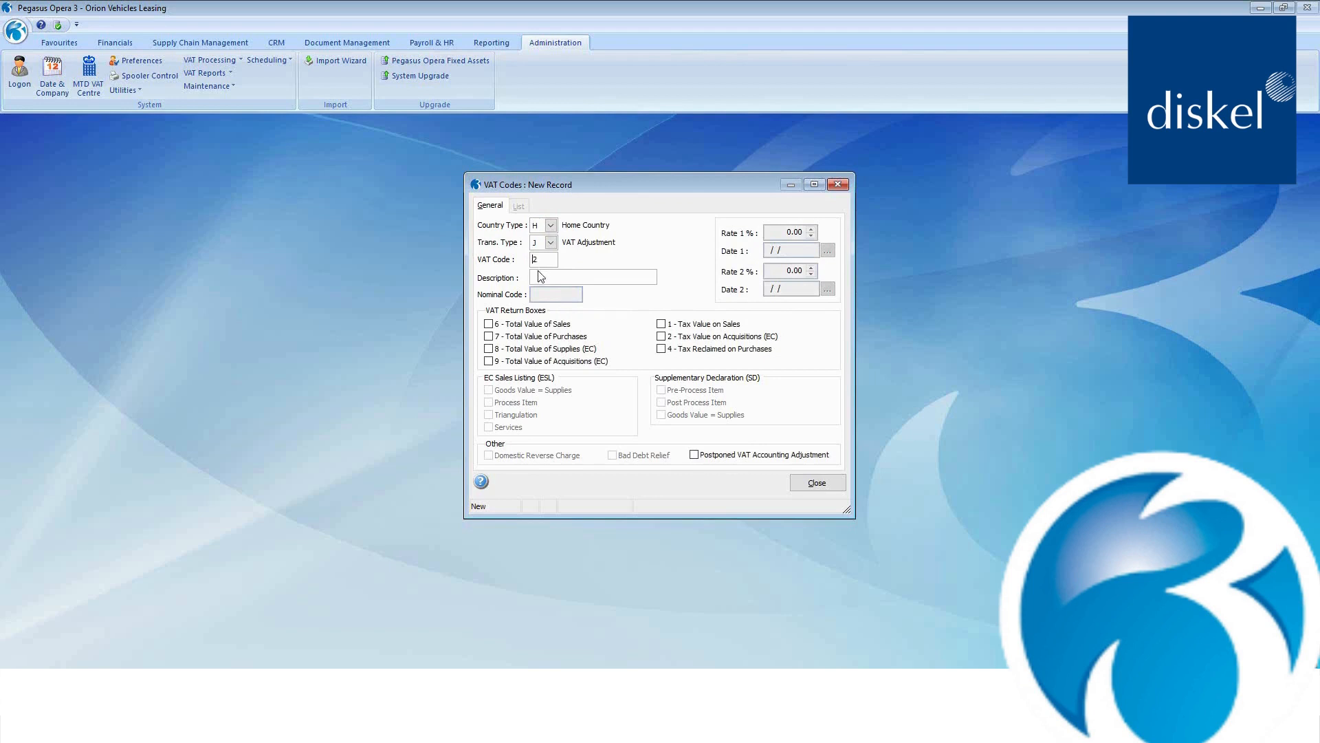
left_click(538, 276)
type("2&9 EC PL PVA Adjustment")
left_click(661, 336)
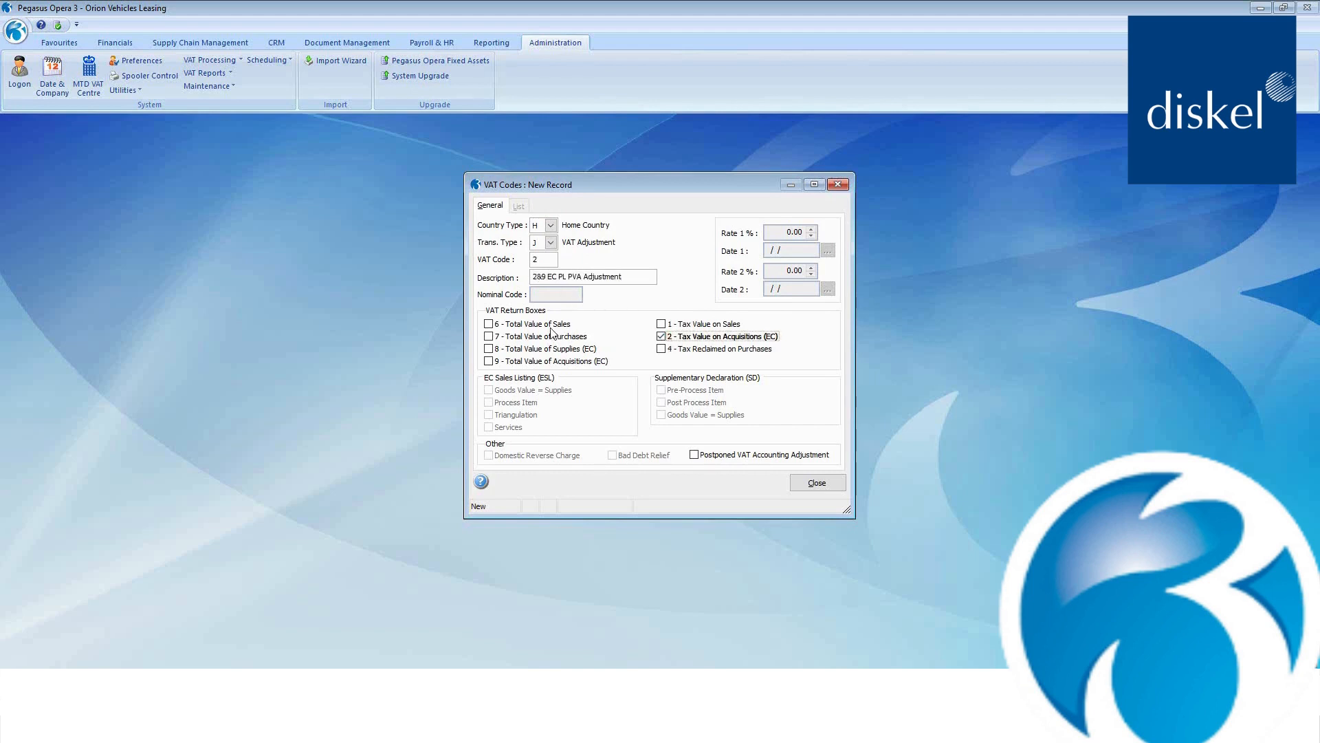
left_click(488, 361)
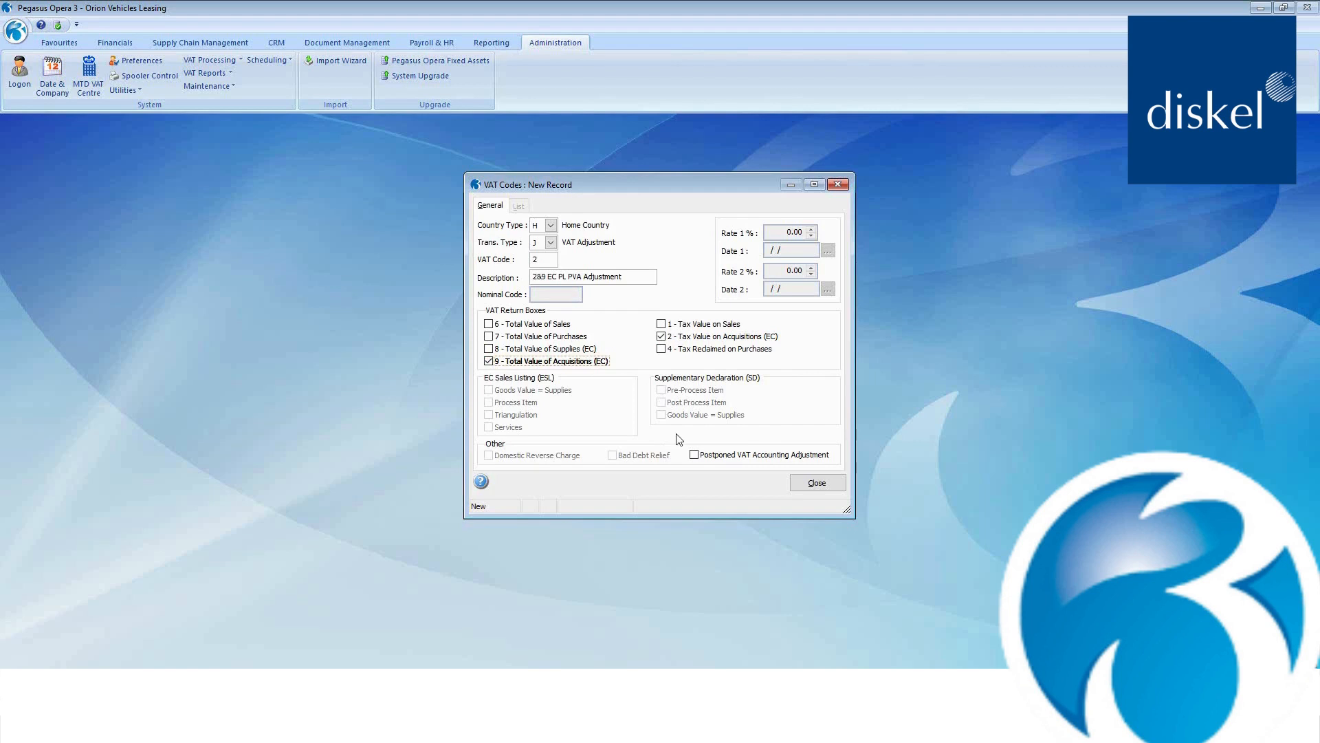
left_click(693, 454)
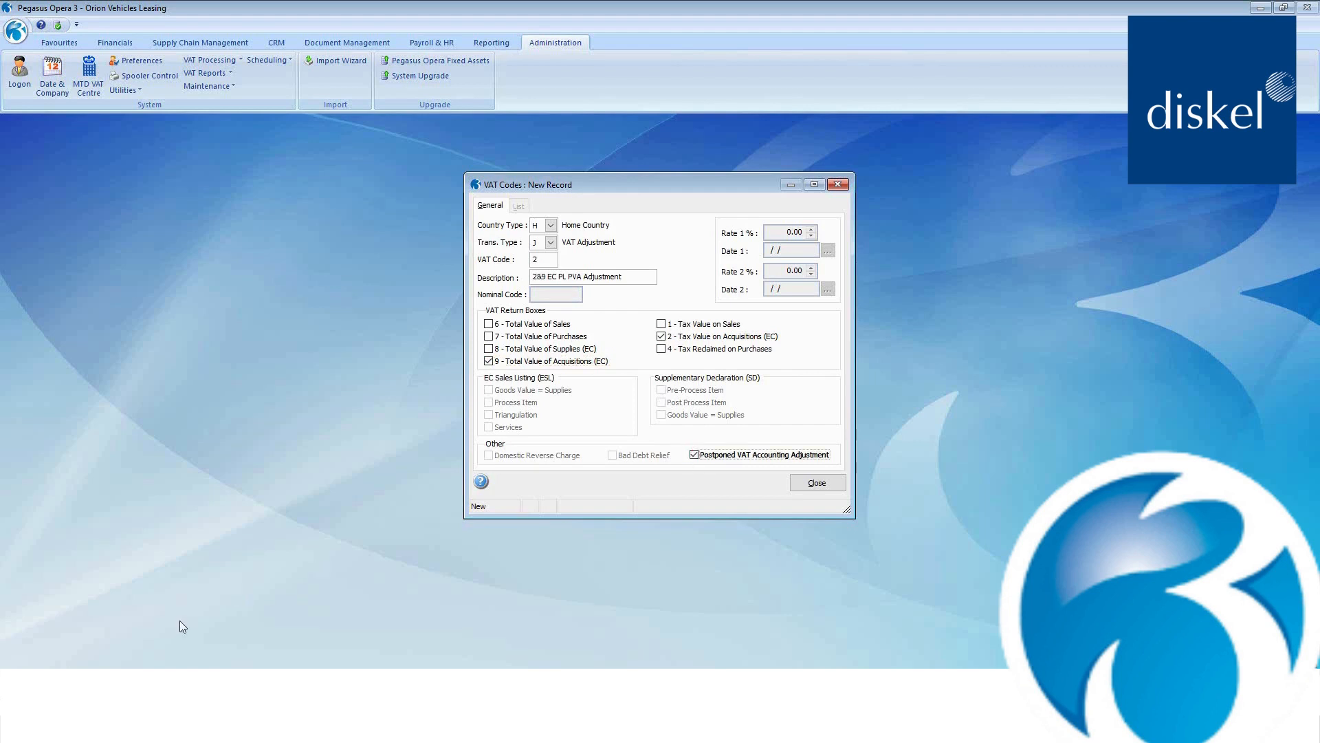
key("ctrl+s")
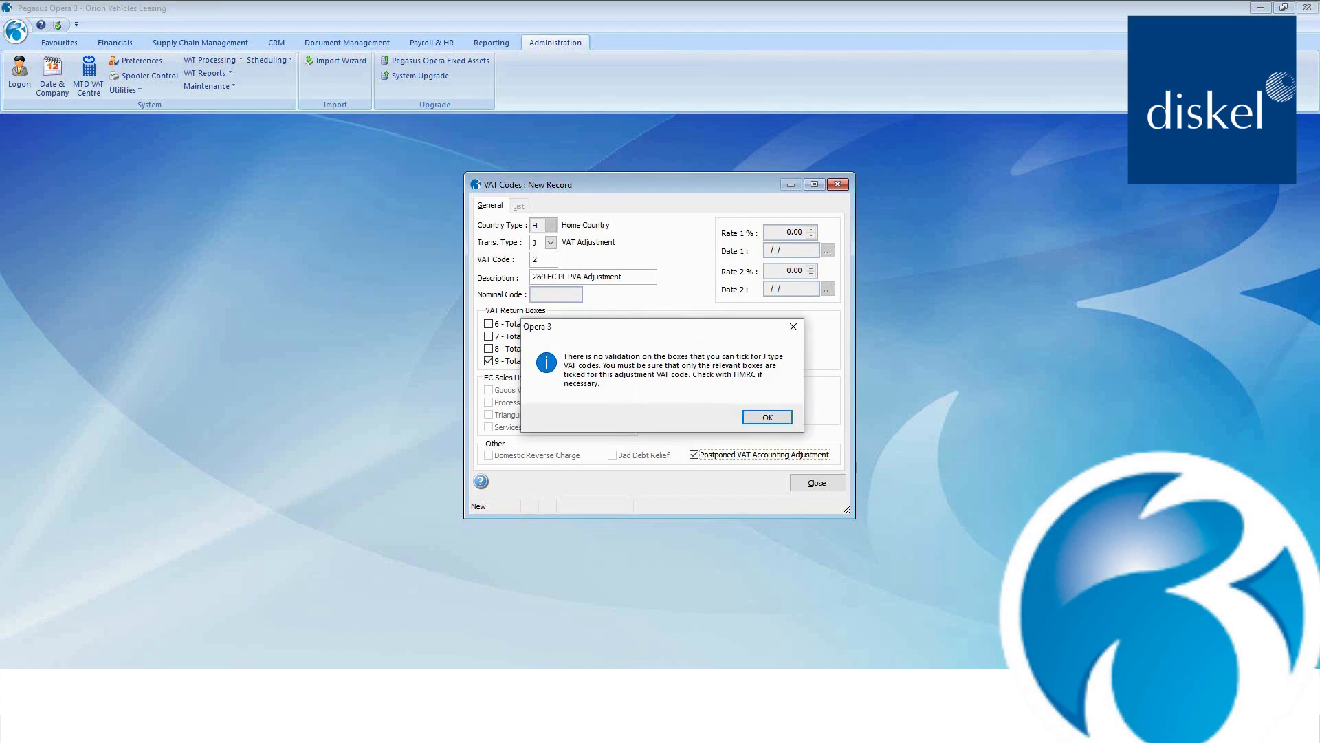
left_click(756, 415)
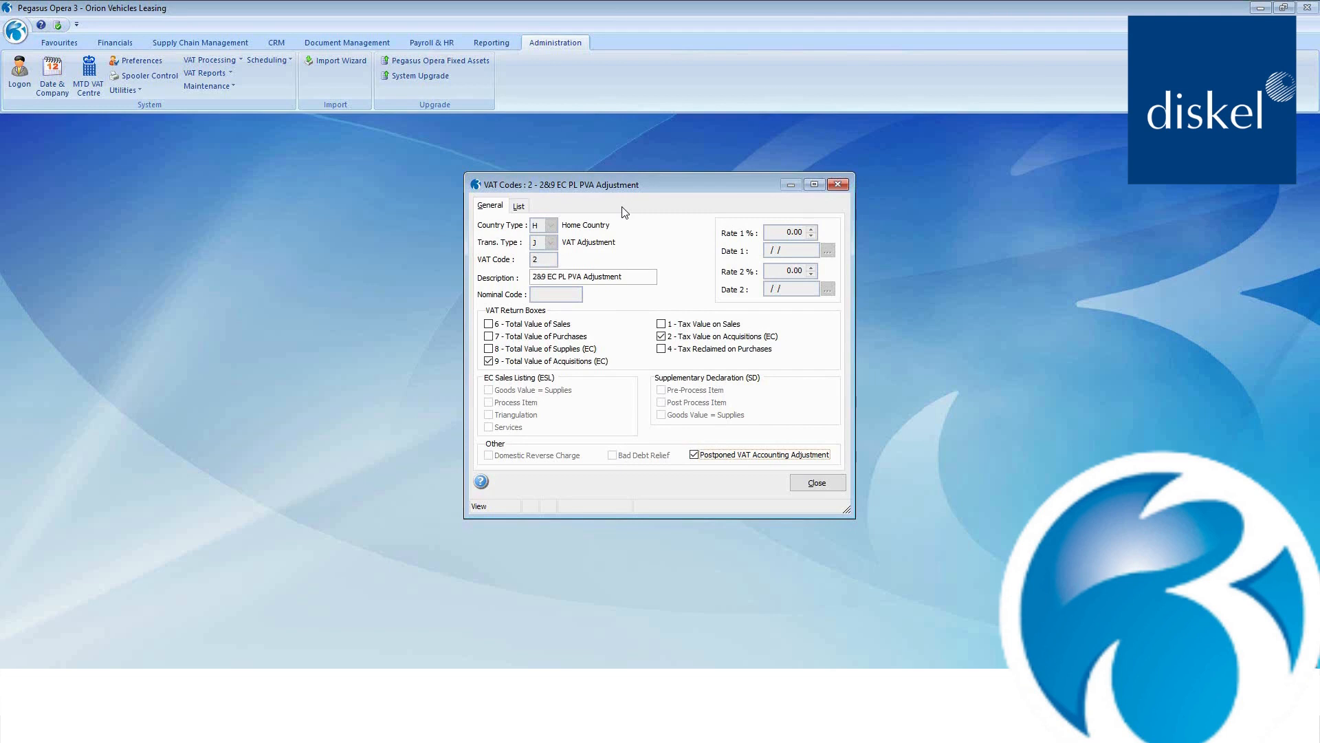
Start another VAT code record with country type H (Home Country) and transaction type J (VAT Adjustment)
key("ctrl+n")
left_click(551, 226)
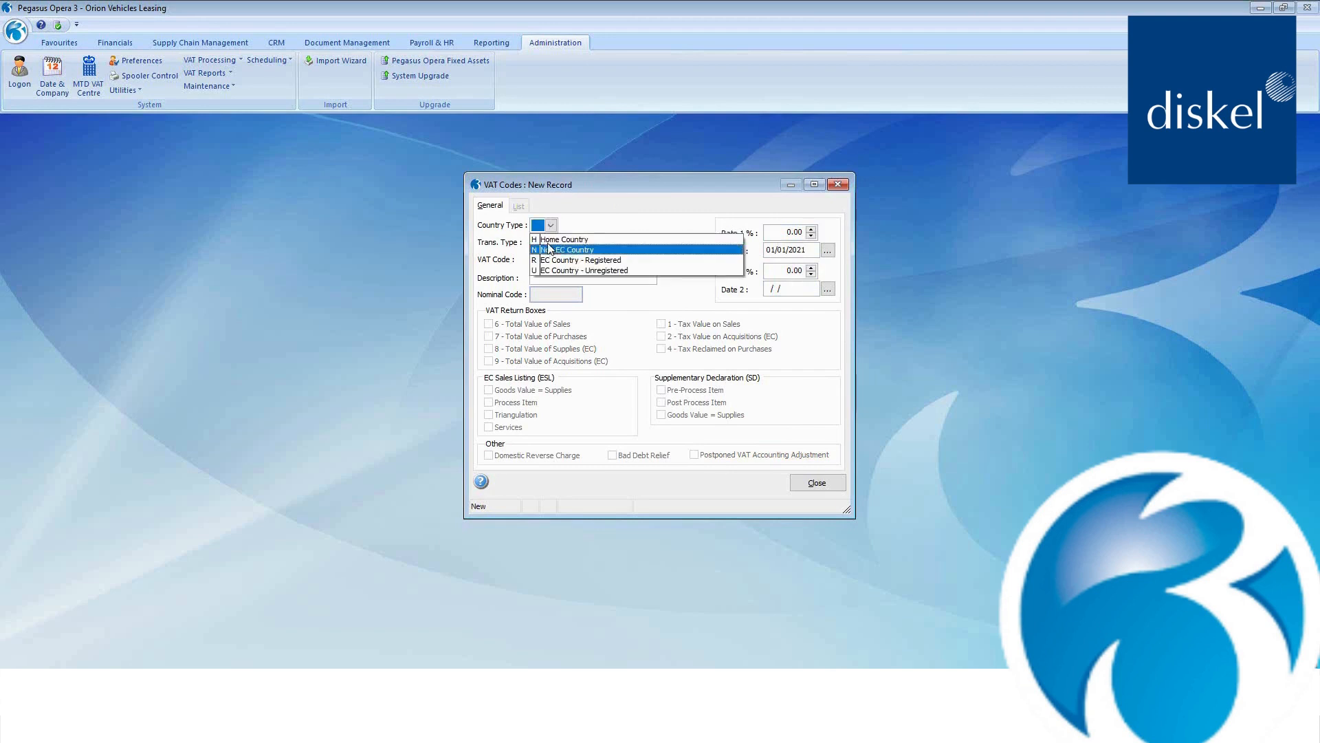
left_click(554, 240)
left_click(551, 242)
left_click(550, 264)
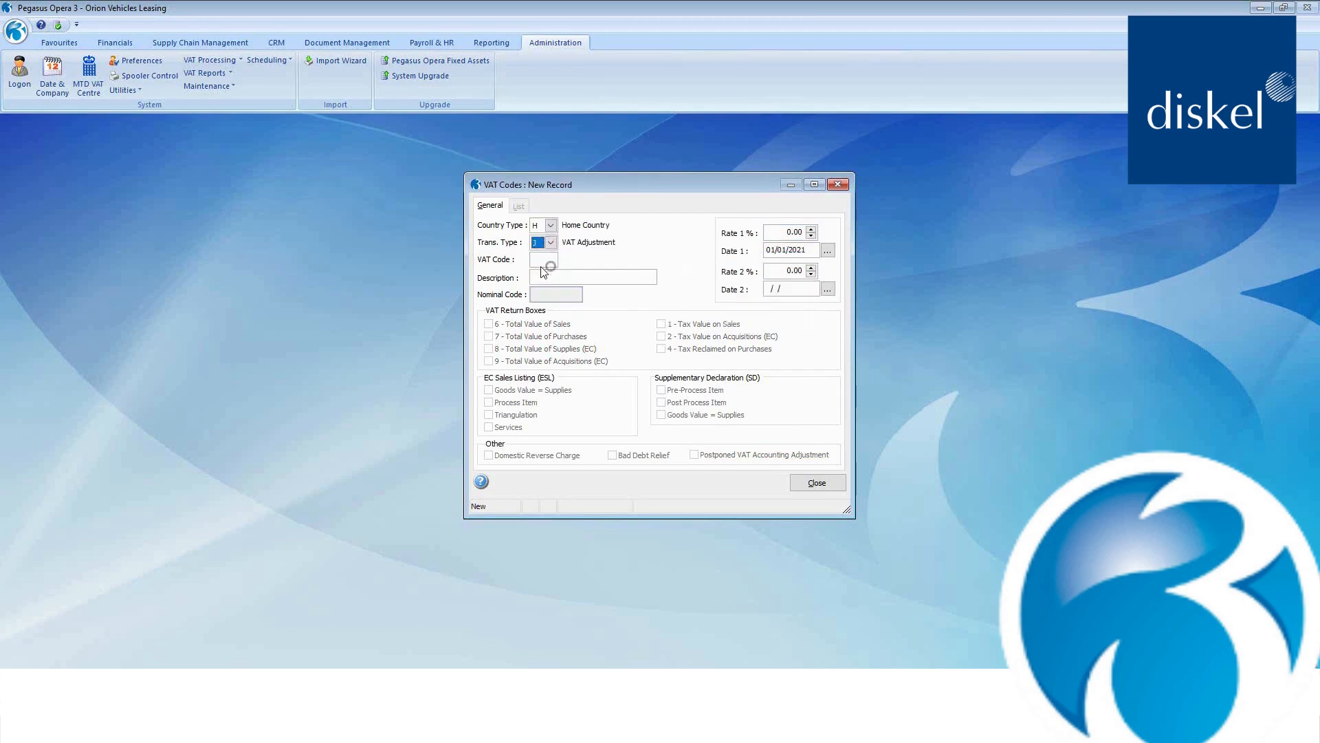
Enter and save VAT code 4 described as "4&1 RoW PL PVA Adjustment", enabling VAT return boxes 1 and 4 and Postponed VAT Accounting Adjustment
left_click(538, 261)
type("4")
left_click(540, 276)
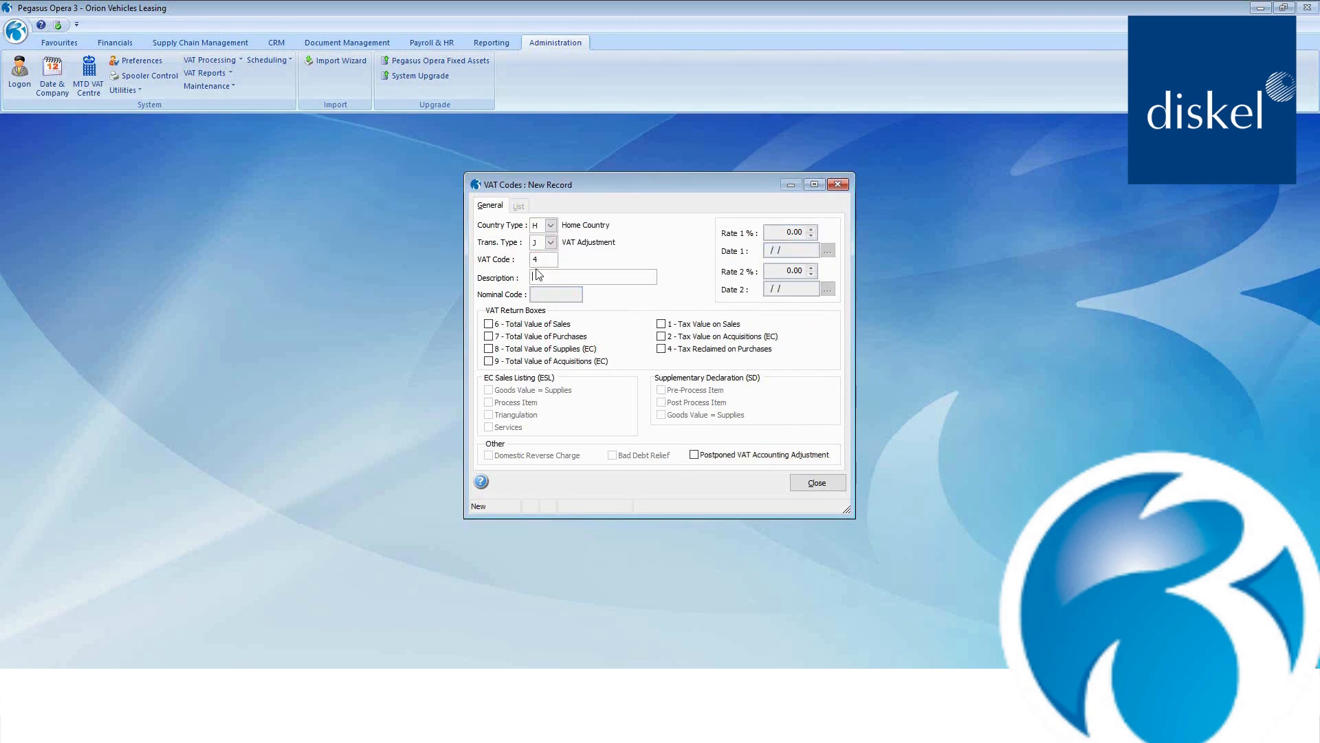
type("4&1 RoW PVA Adjustment")
left_click(662, 326)
left_click(662, 351)
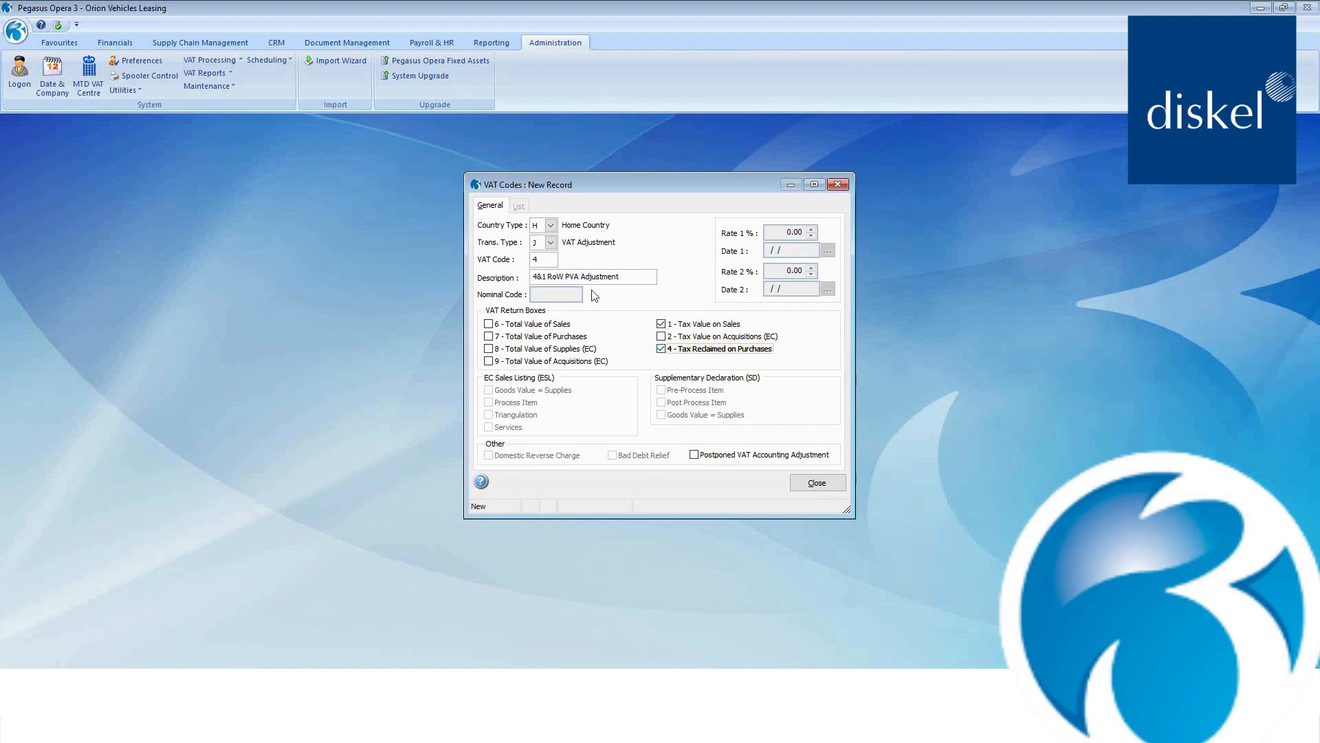
left_click(567, 277)
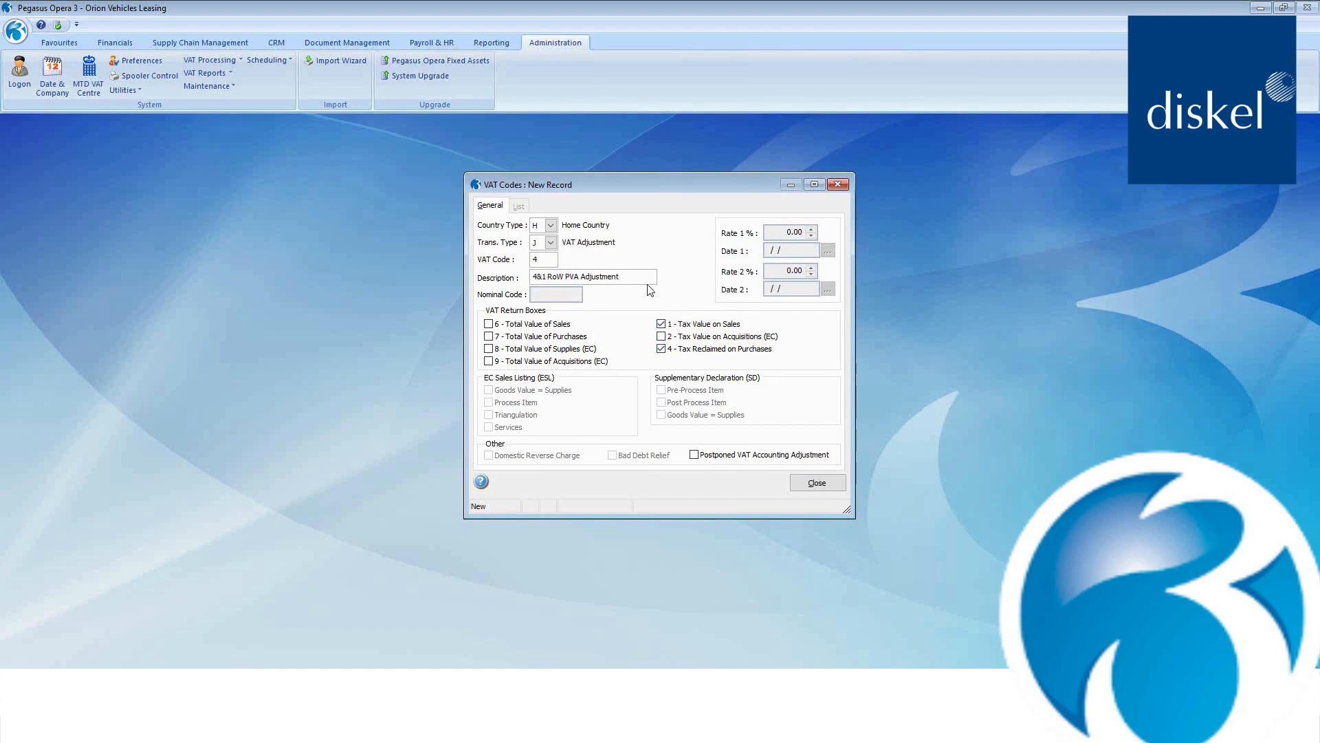
type("PL")
left_click(695, 455)
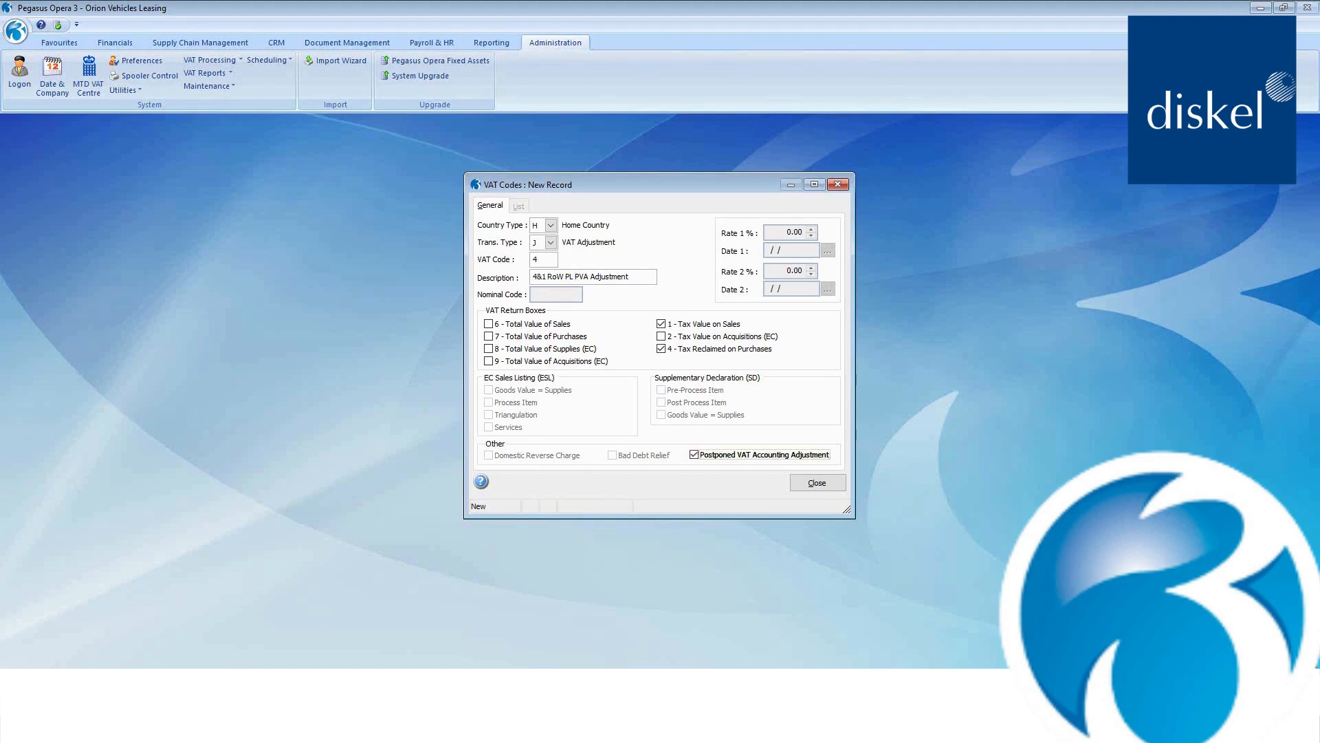
key("ctrl+s")
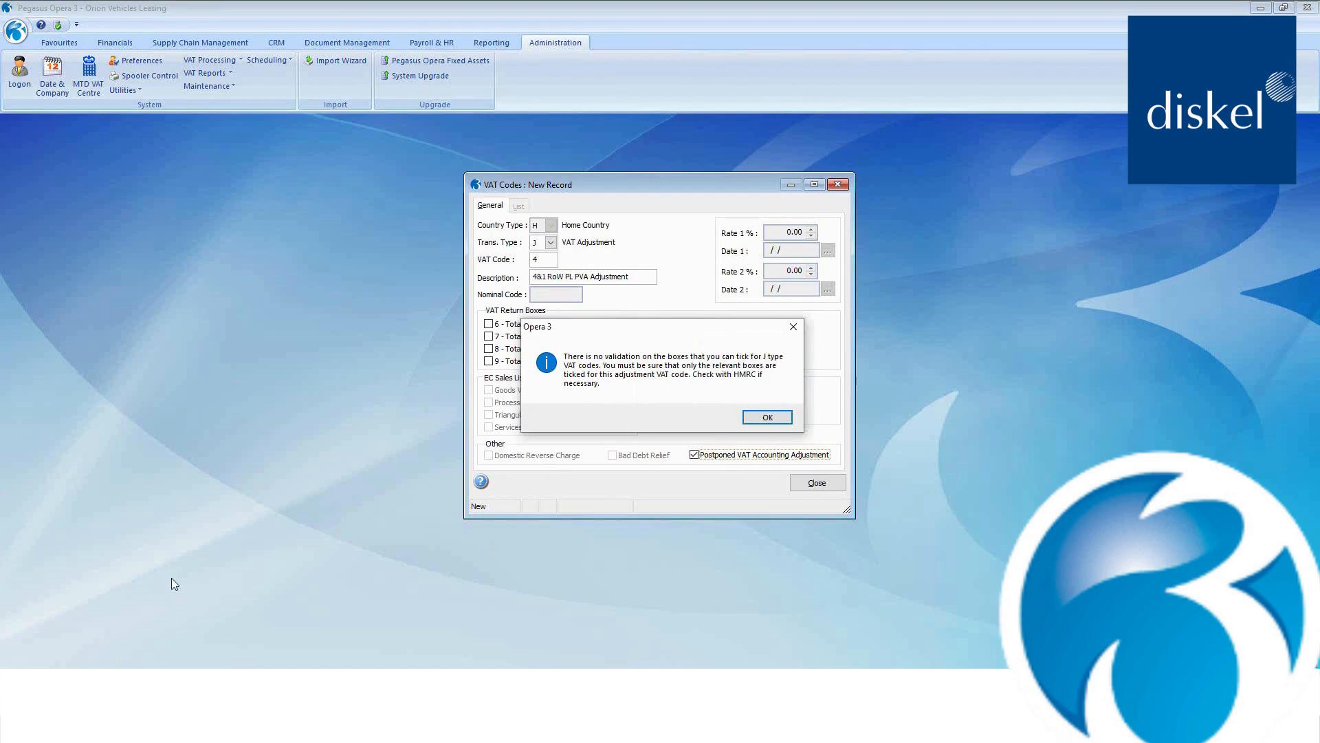
left_click(768, 417)
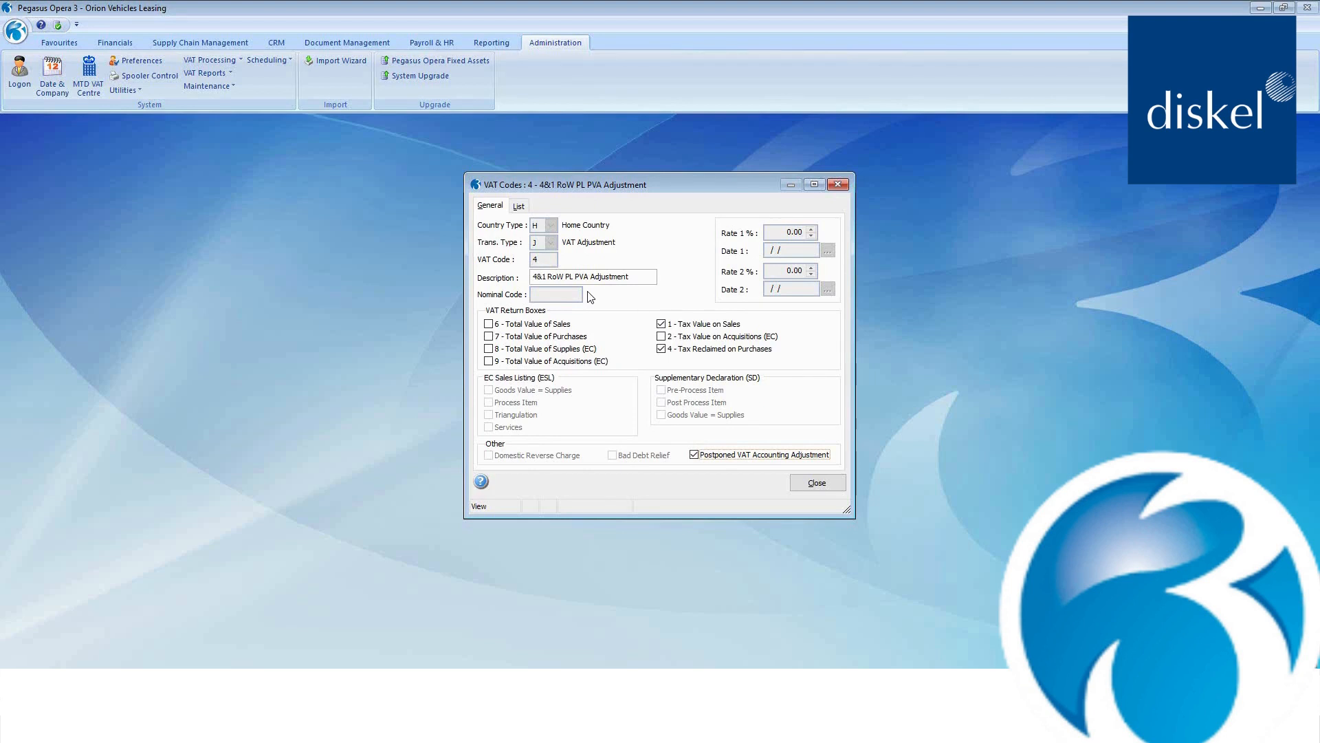
Create a further new VAT code record using country type H (Home Country) and transaction type J (VAT Adjustment)
key("ctrl+n")
left_click(552, 224)
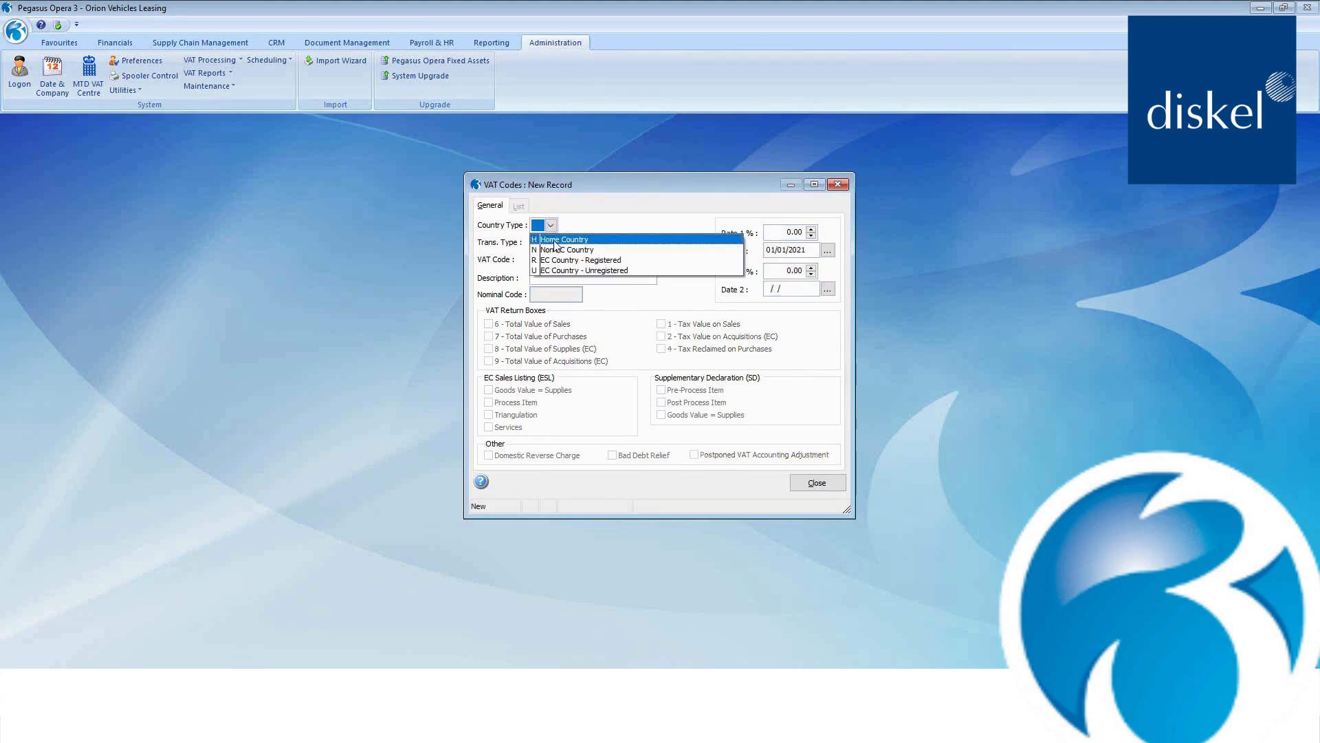
left_click(553, 240)
left_click(552, 243)
Enter and save VAT code 8 described as "8 EC SL PVA Adjustment", enabling VAT return box 8 and Postponed VAT Accounting Adjustment
left_click(536, 257)
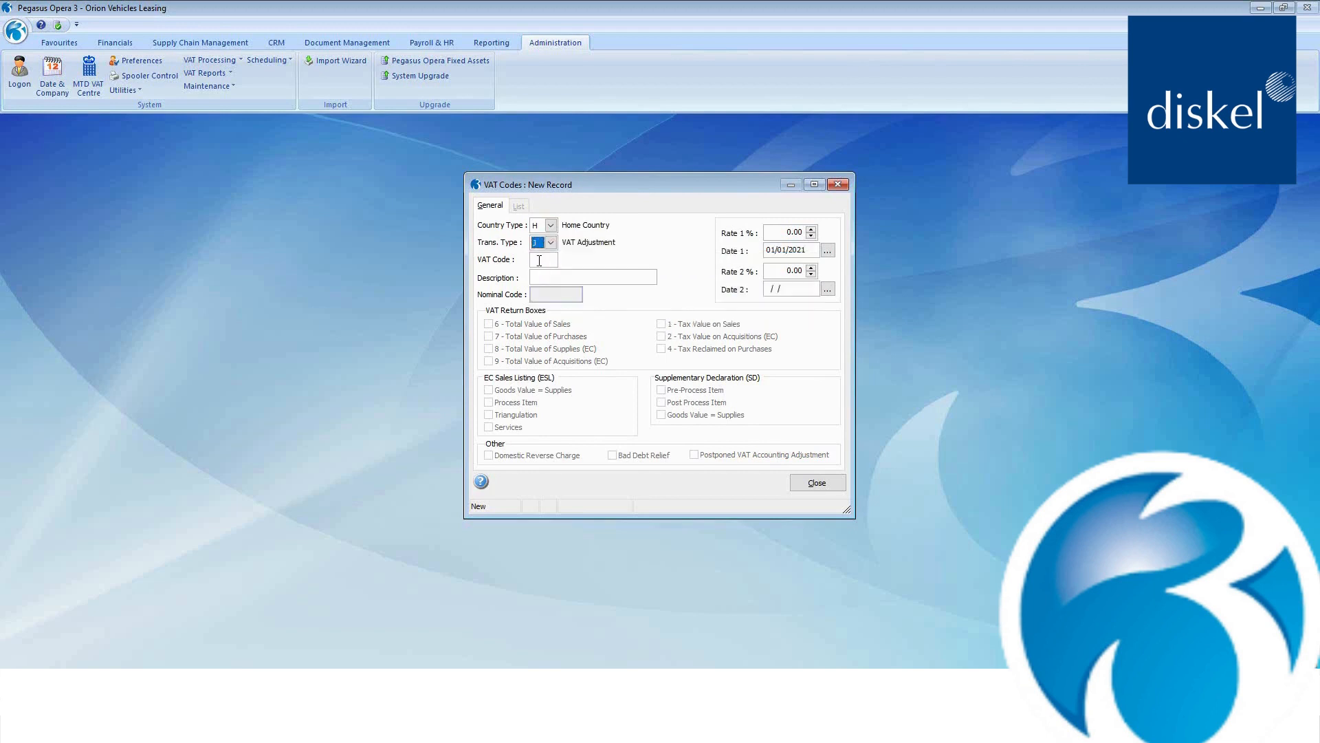
type("8")
left_click(545, 276)
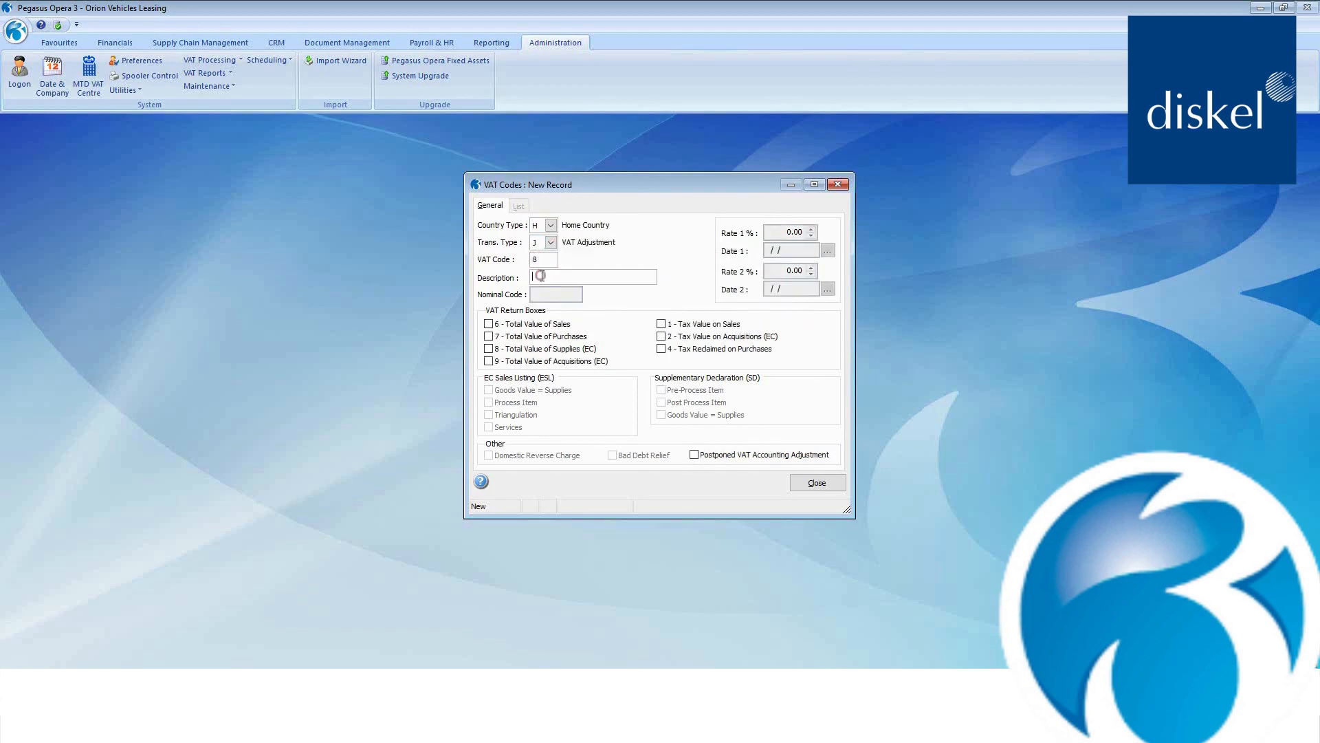
type("8 EC SL PVA Adjustment")
left_click(525, 349)
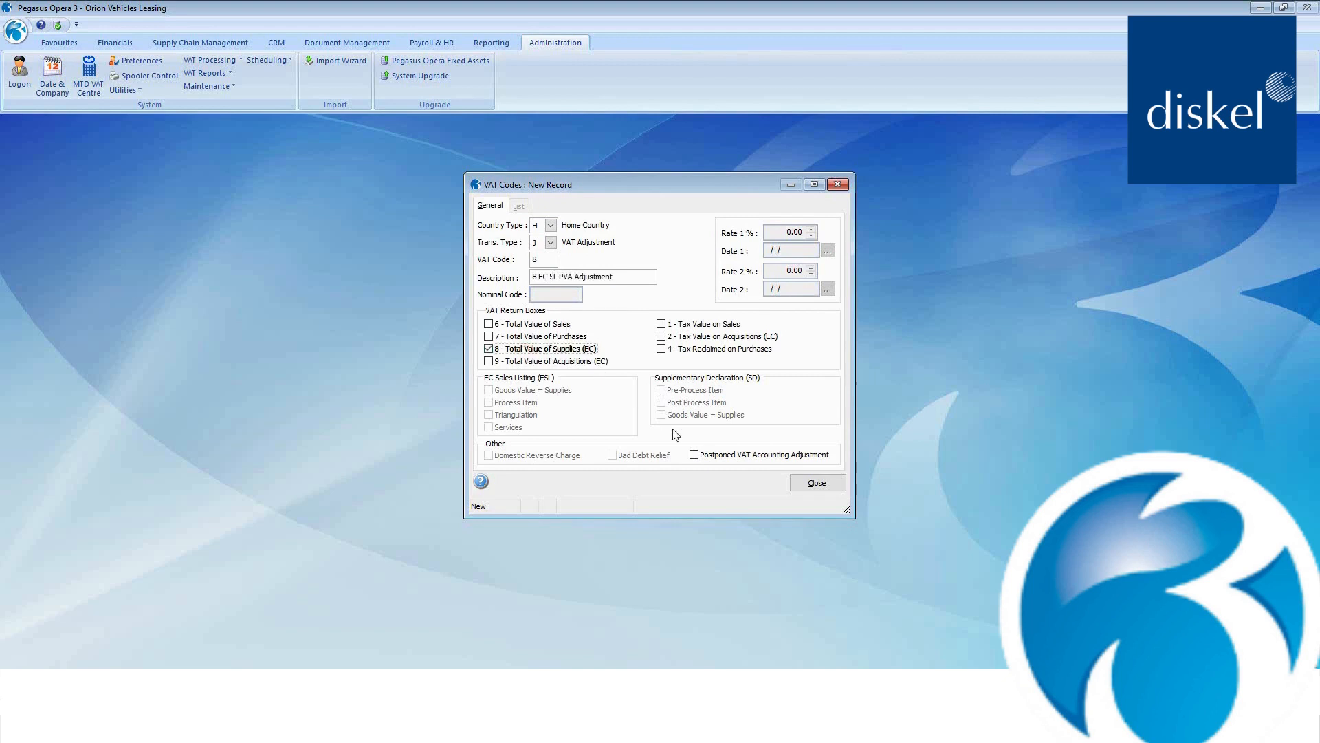
left_click(694, 455)
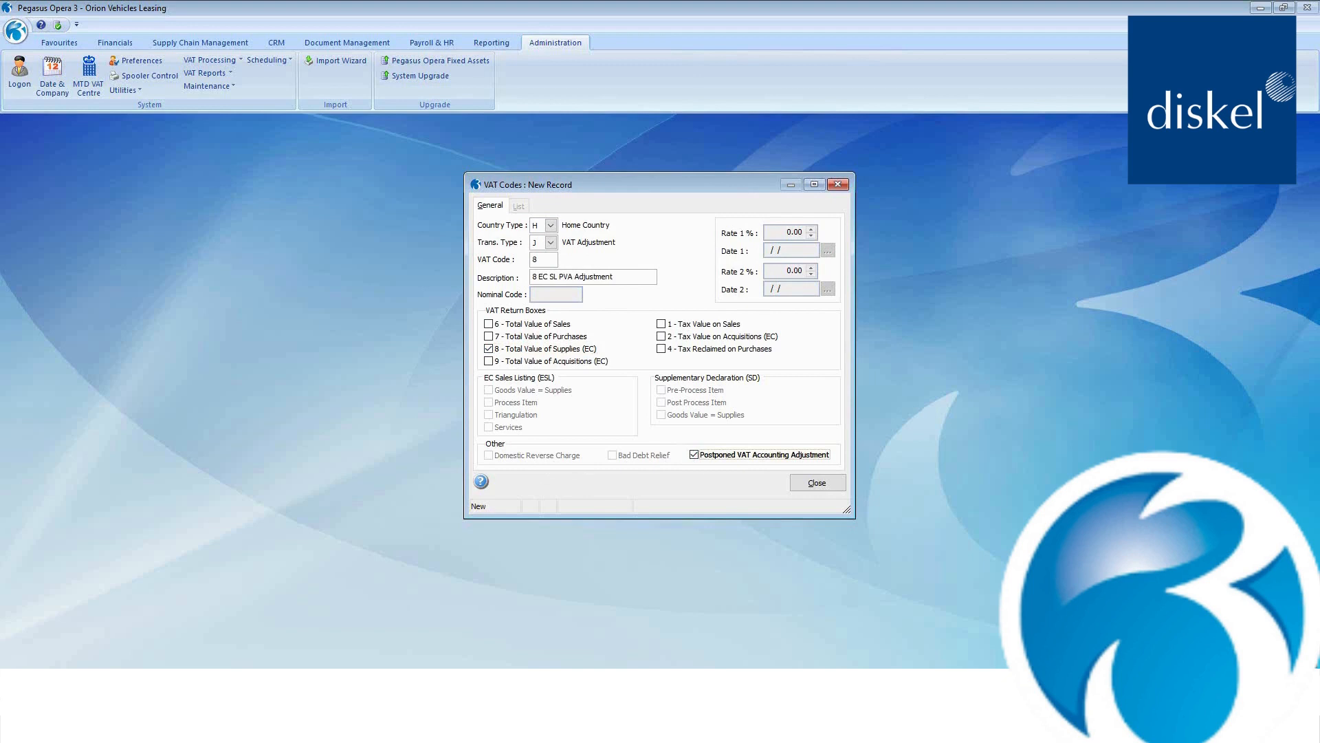
left_click(761, 414)
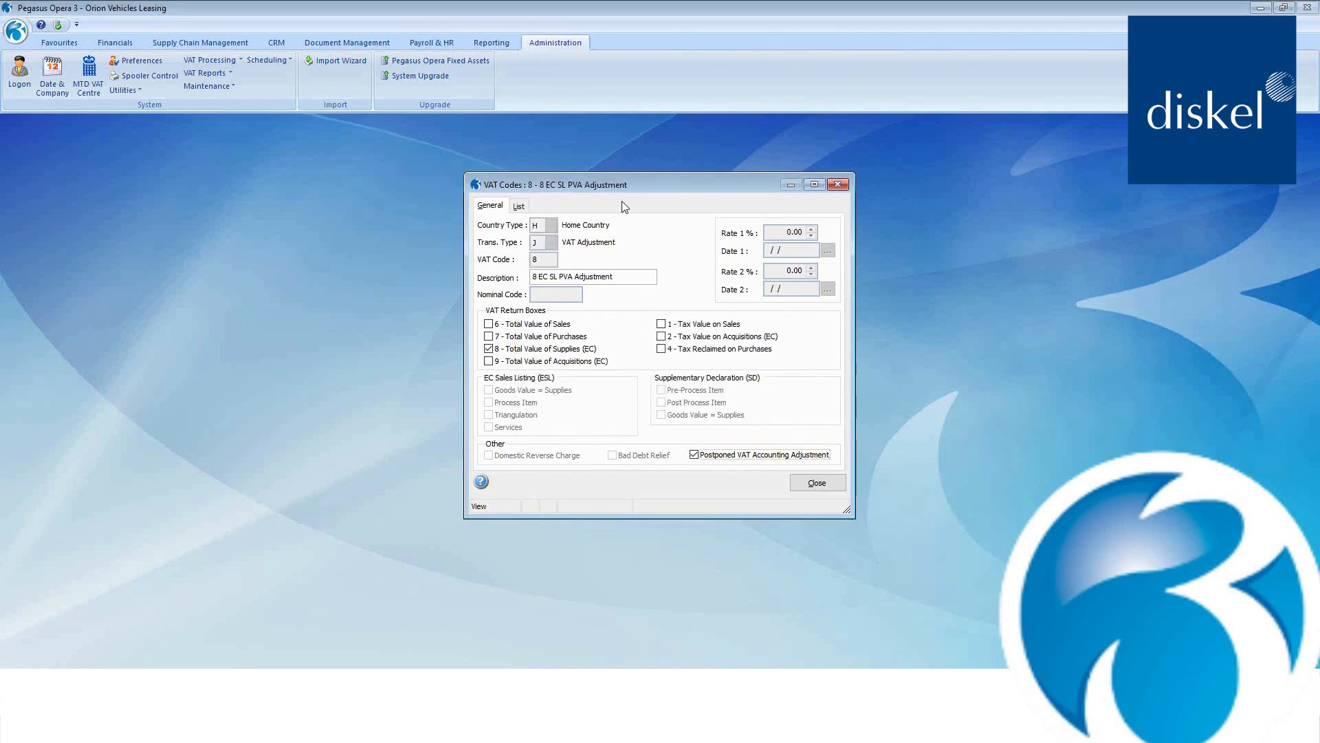
Review the full list of VAT codes, including the J-type PVA adjustment codes, and close the VAT codes window
left_click(520, 206)
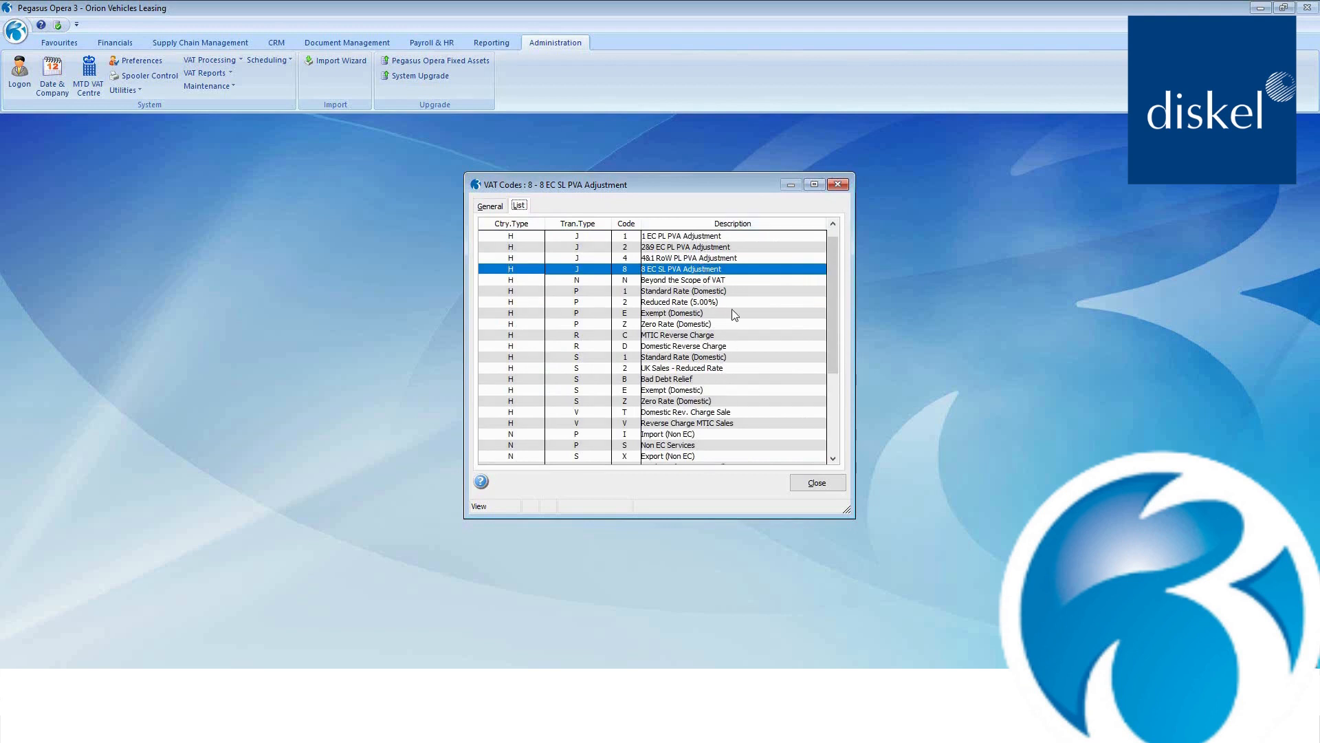
left_click_drag(832, 249, 832, 352)
left_click(832, 224)
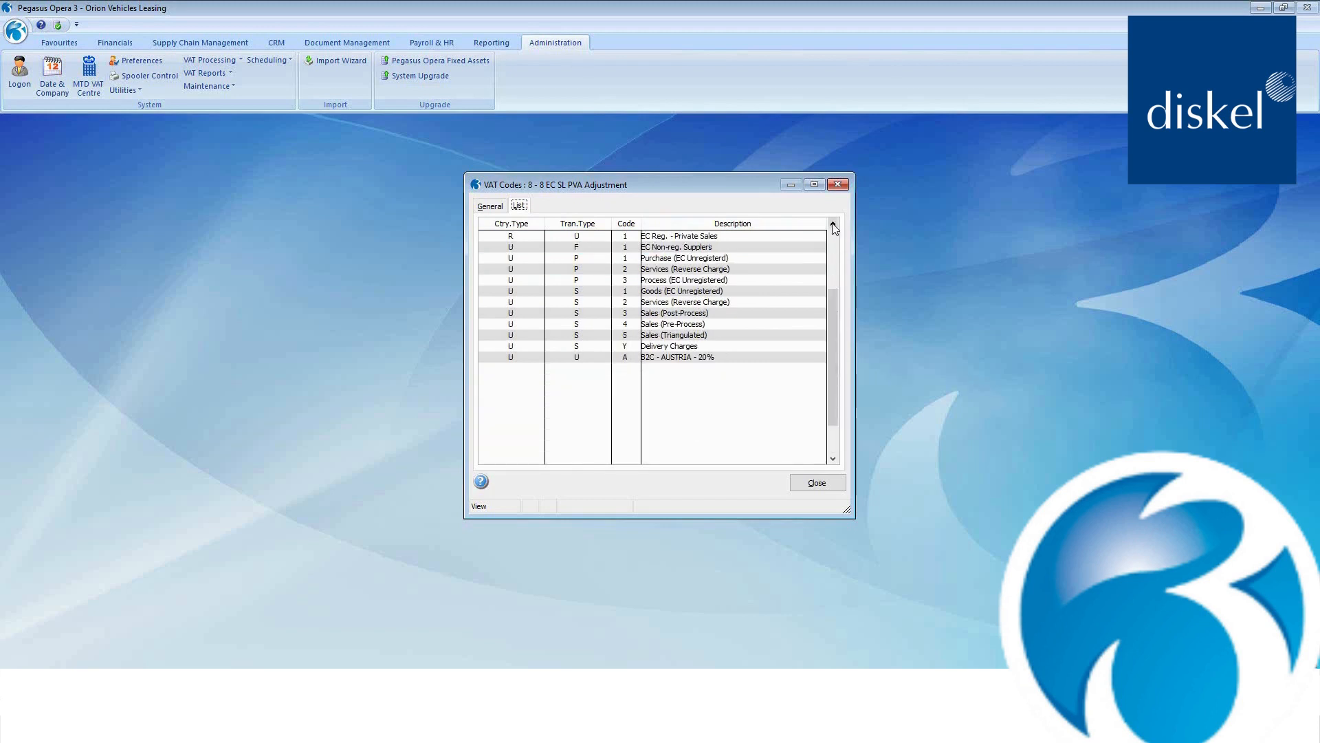
left_click(833, 225)
left_click(833, 225)
left_click(833, 225)
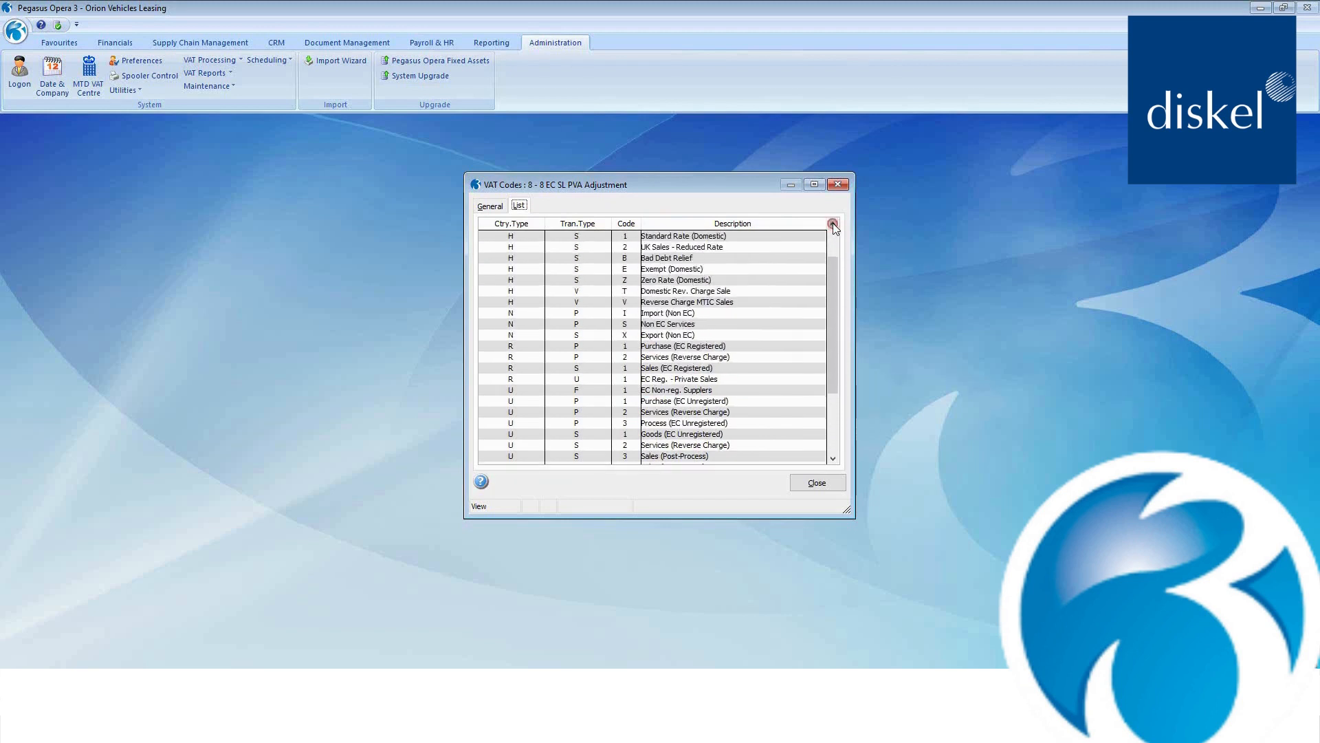
left_click(834, 224)
left_click(833, 224)
left_click(833, 225)
left_click(833, 225)
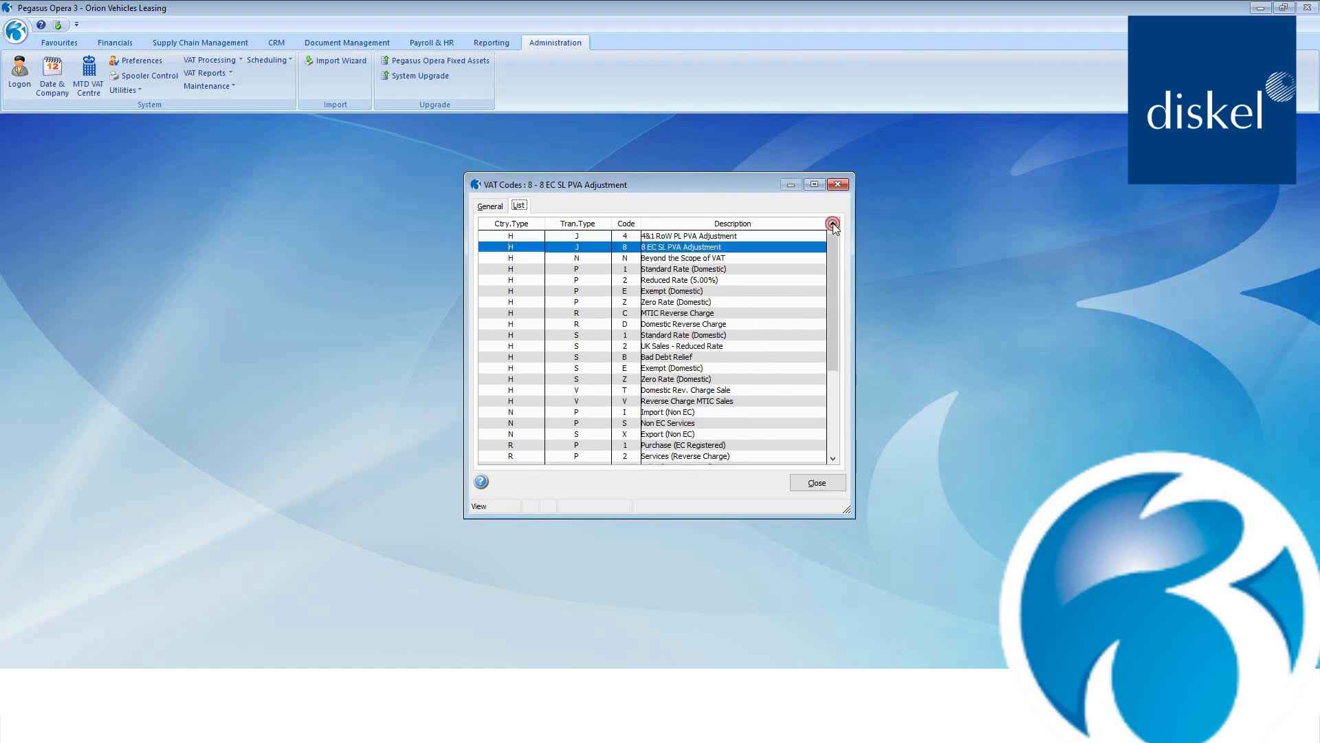
left_click(834, 226)
left_click(834, 226)
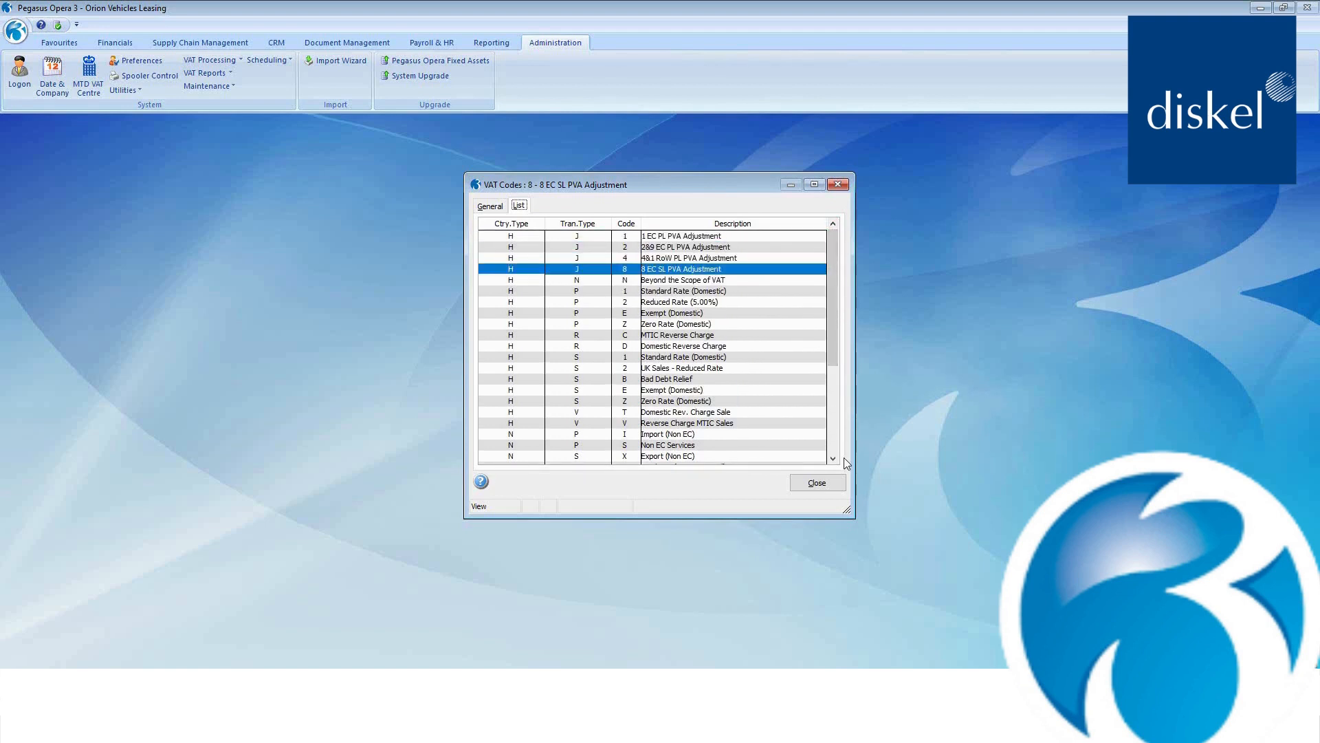
left_click(817, 484)
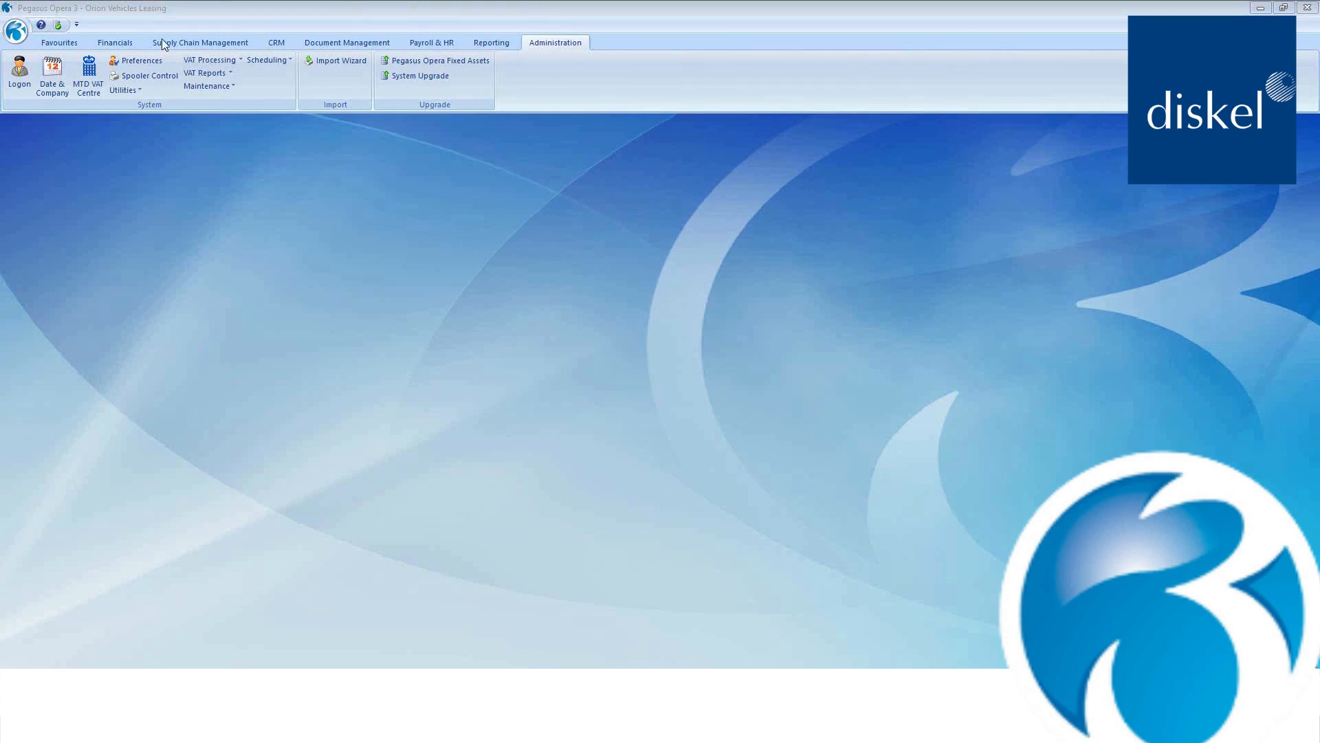
Start a new purchase ledger invoice for the French supplier David Corne Company
left_click(119, 43)
left_click(289, 75)
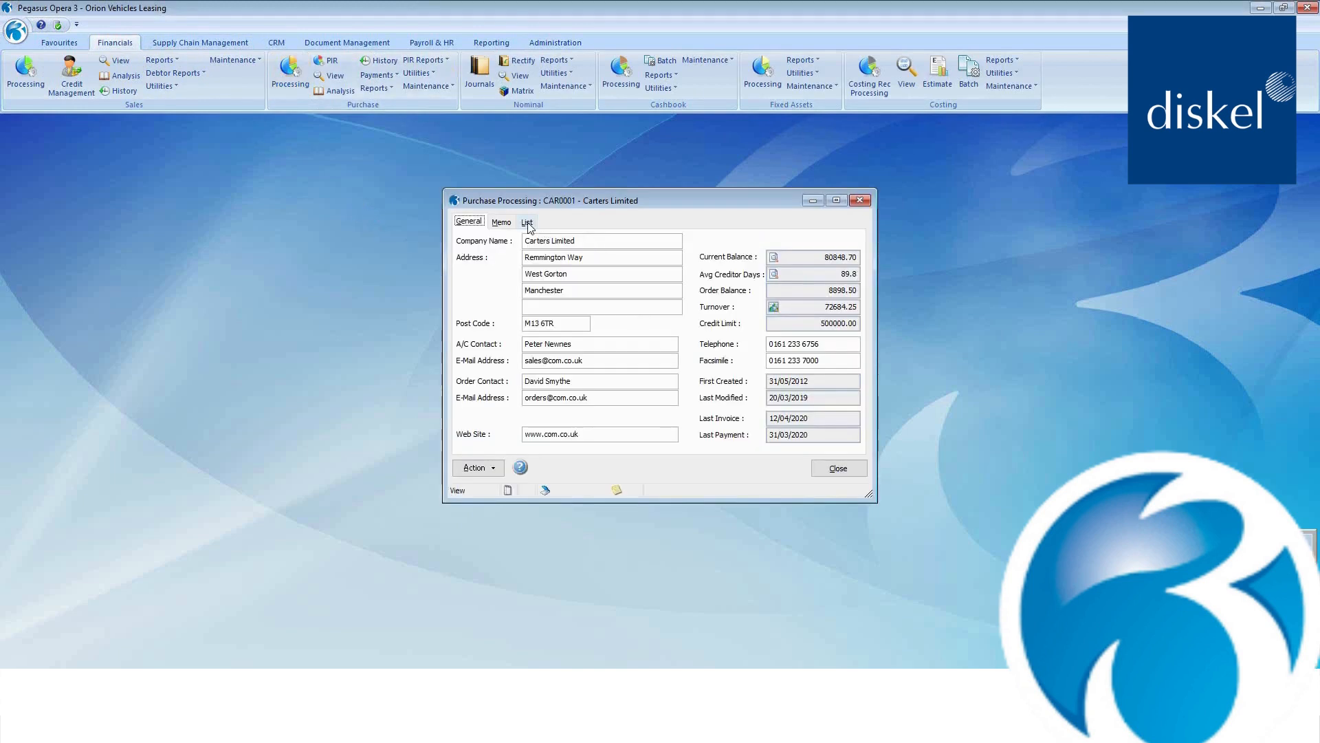
left_click(129, 680)
left_click(128, 680)
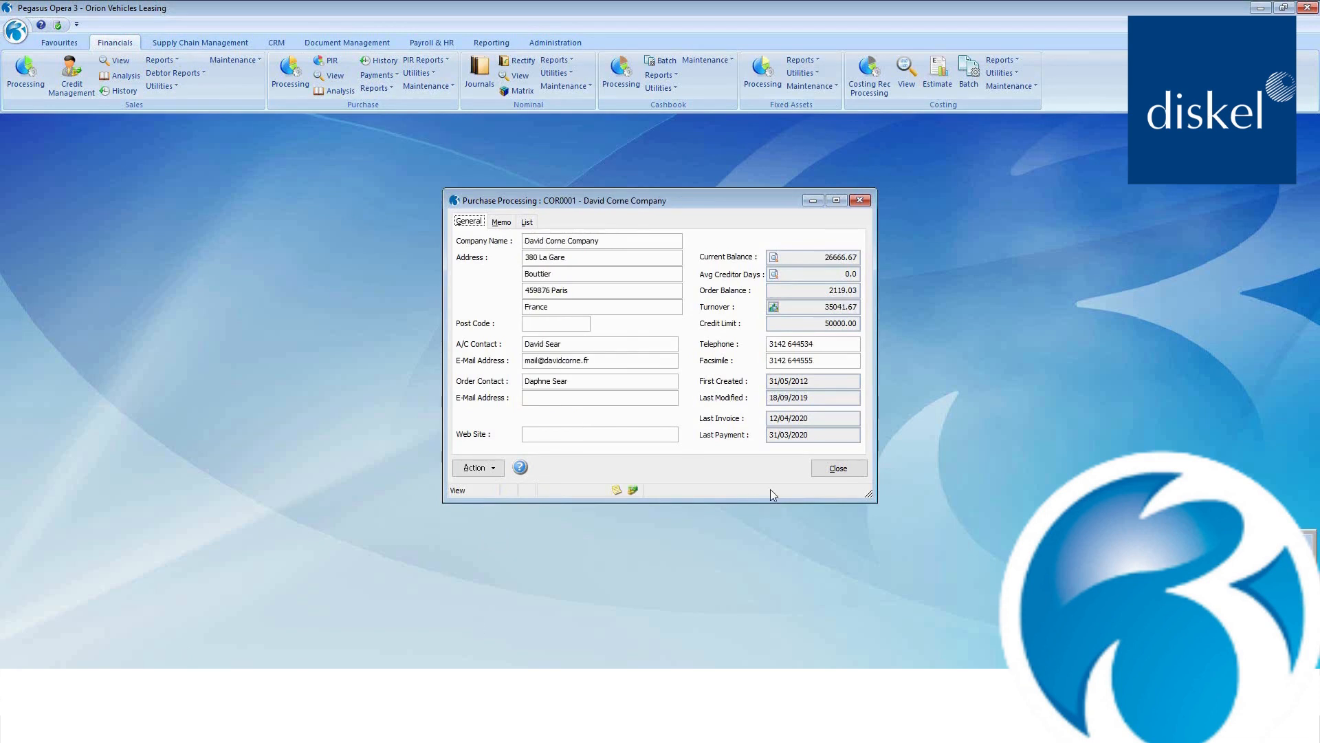
left_click(476, 467)
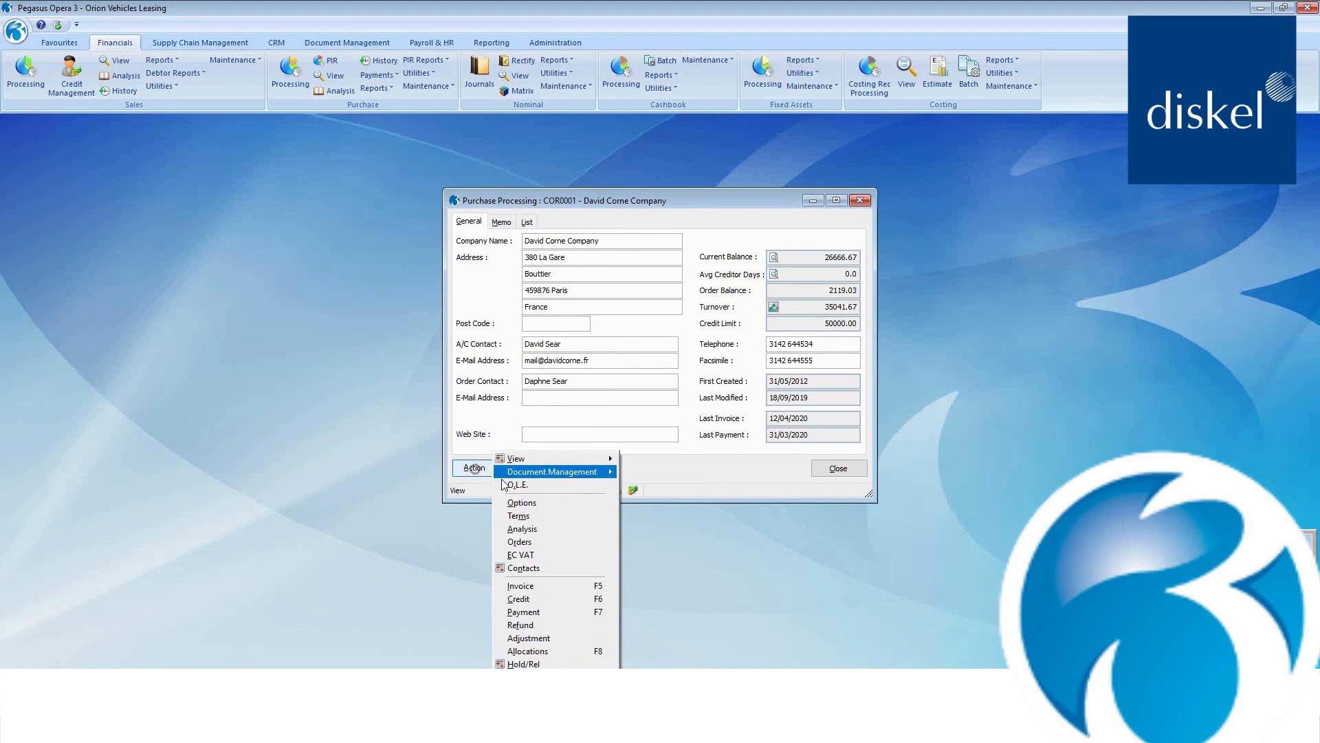
left_click(530, 588)
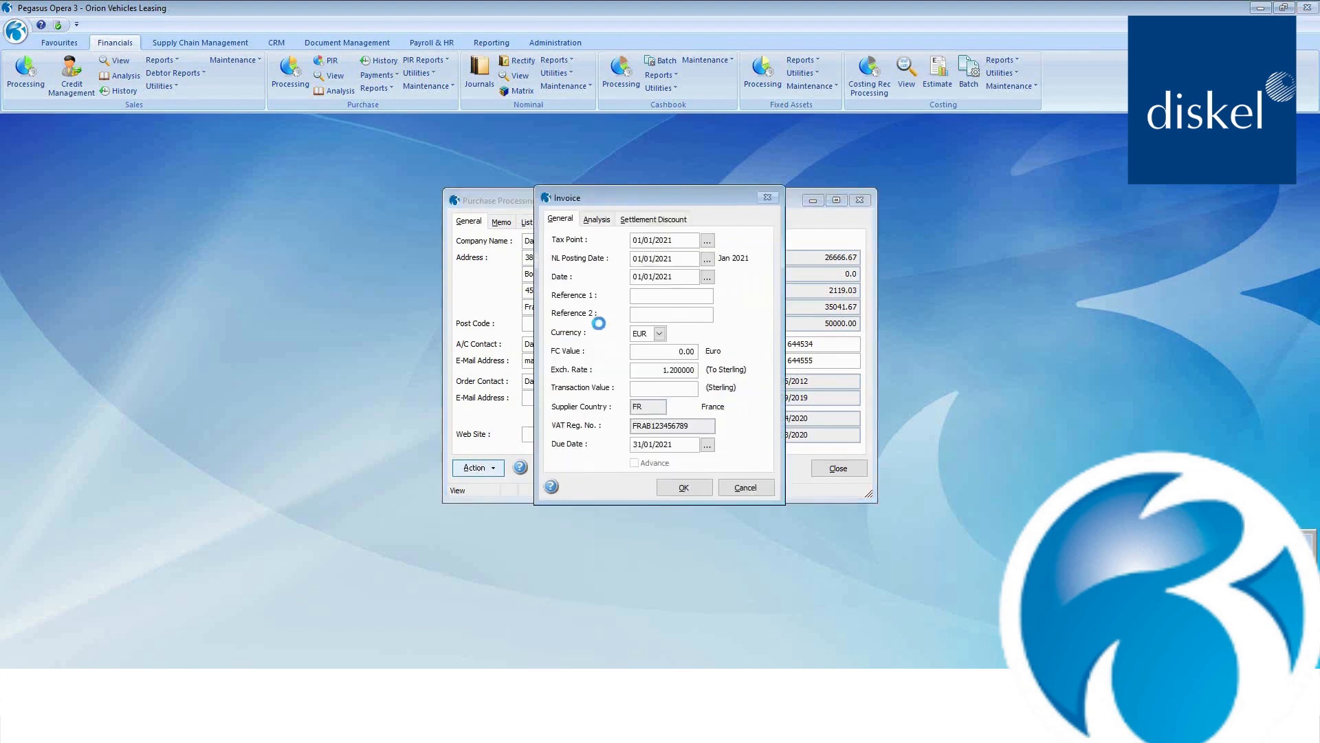
Fill in the invoice header with reference Inv1 and a foreign currency value of 100.00 EUR, and accept it
type("In")
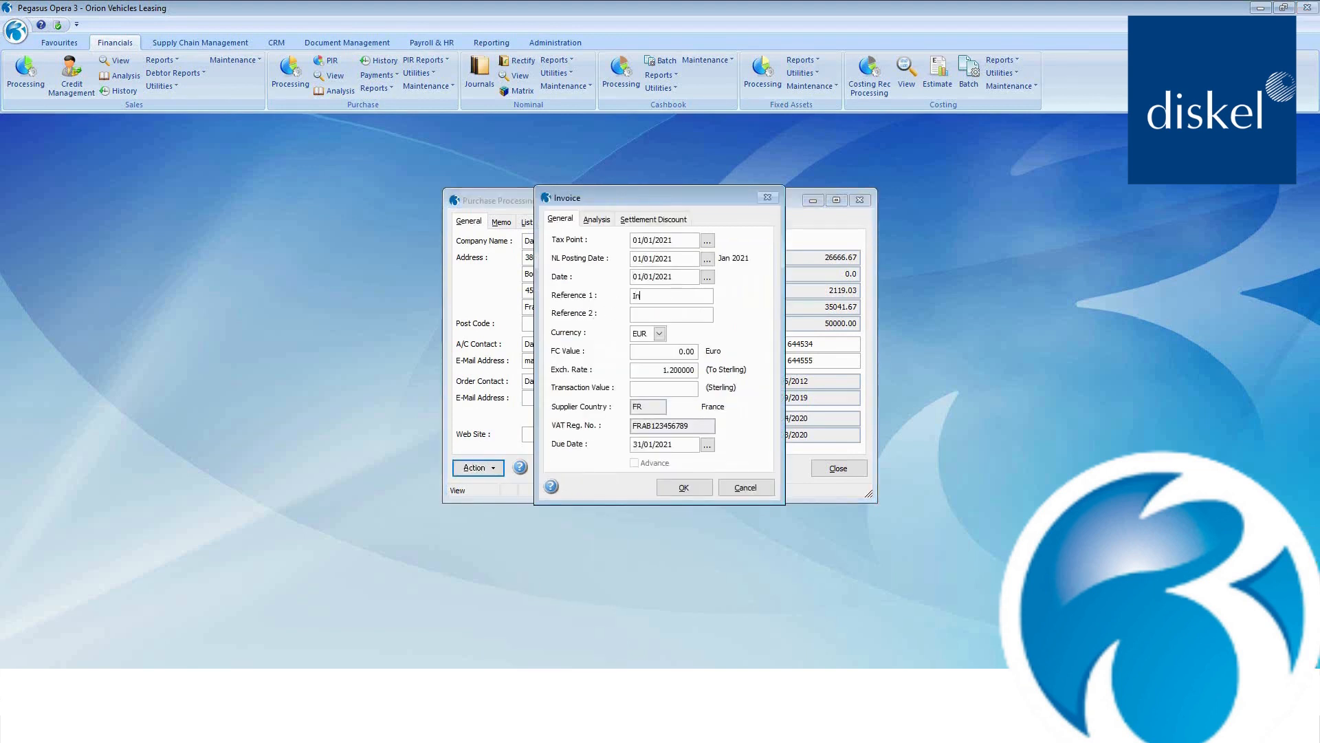
type("v1")
key("Tab")
key("Tab")
key("Tab")
type("100")
key("Tab")
left_click(684, 487)
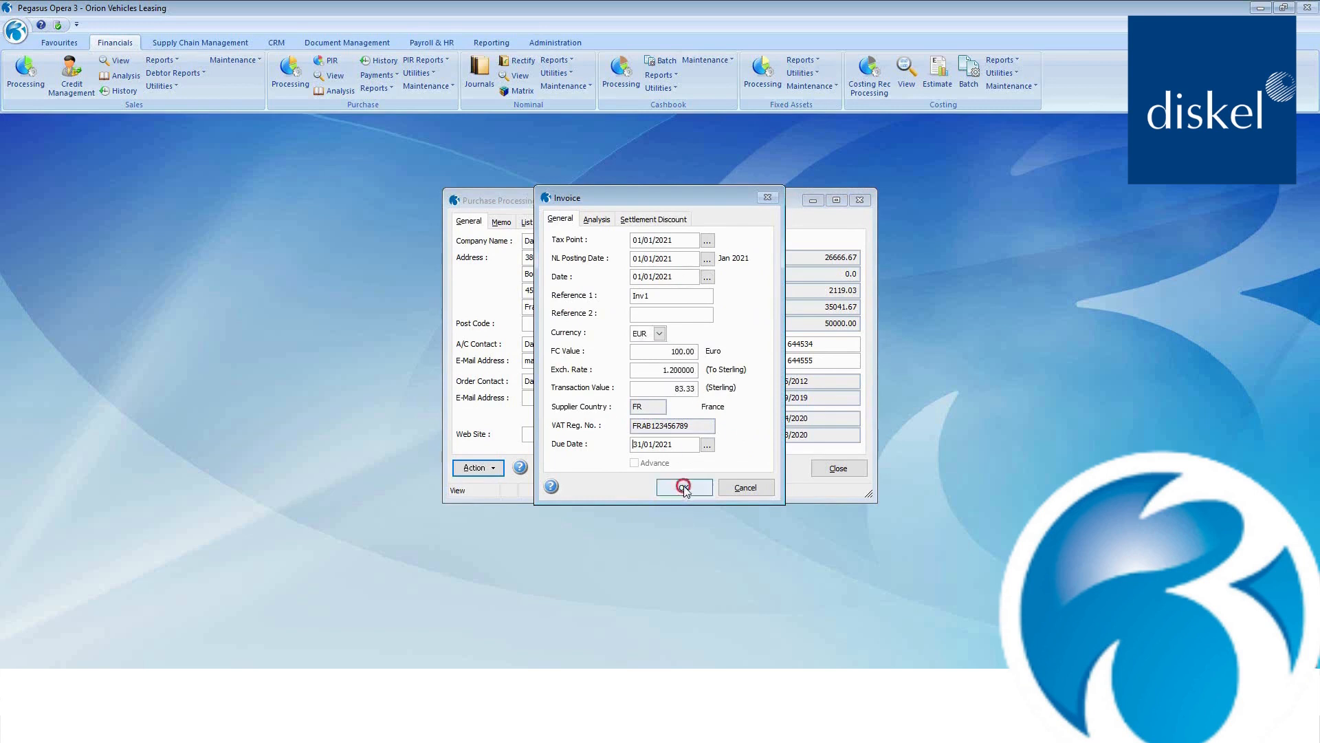
Analyse a goods value of 100.00 to Purchases - Maintenance (M310) using VAT code 1
left_click(760, 218)
type("100")
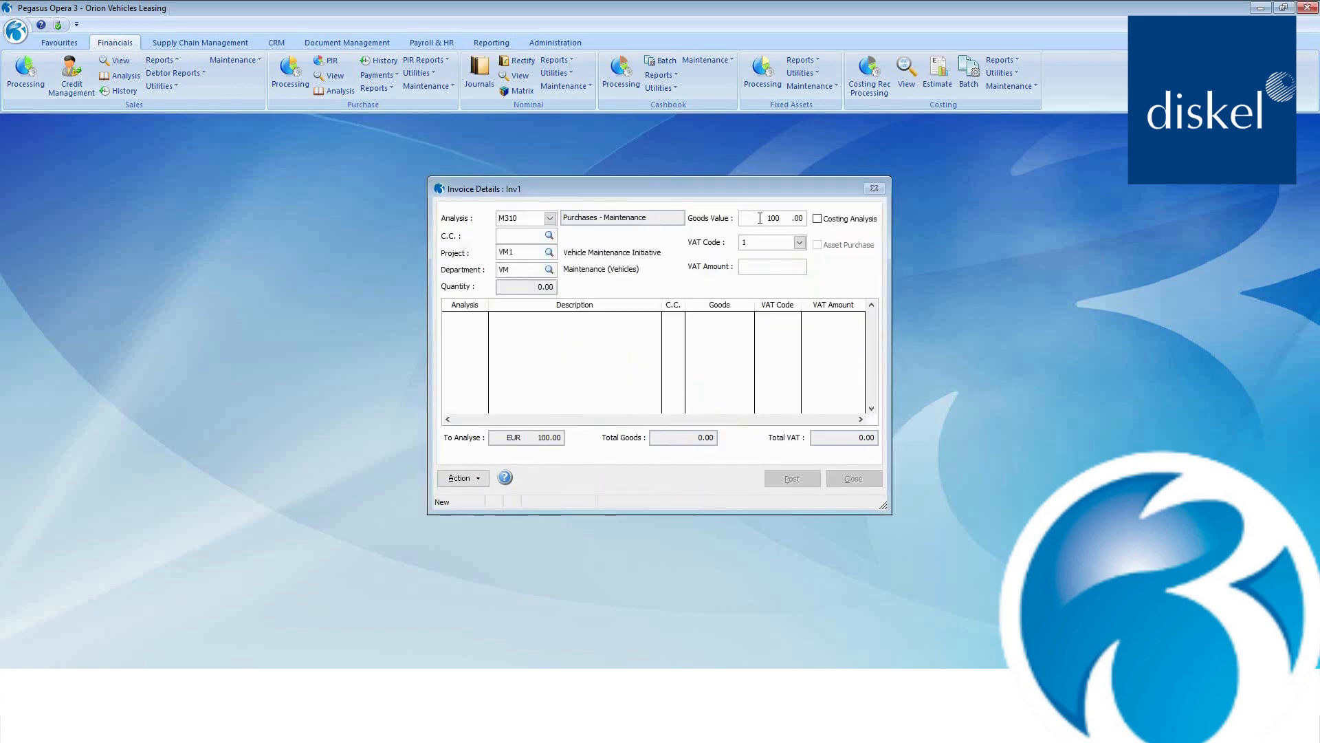
key("Tab")
key("Tab")
key("Tab")
left_click(687, 260)
left_click(667, 273)
left_click(724, 463)
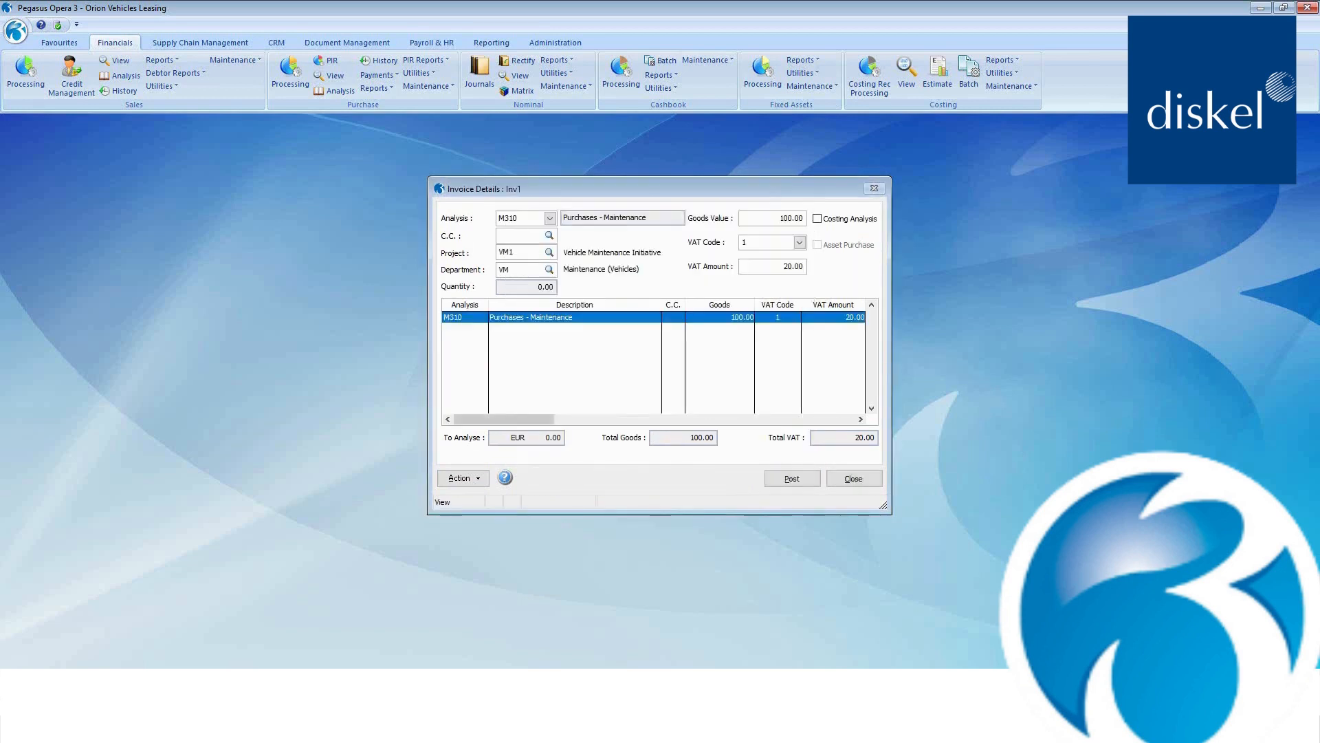
Post invoice Inv1 and close purchase processing
left_click(792, 478)
left_click(708, 483)
left_click(699, 411)
left_click(690, 369)
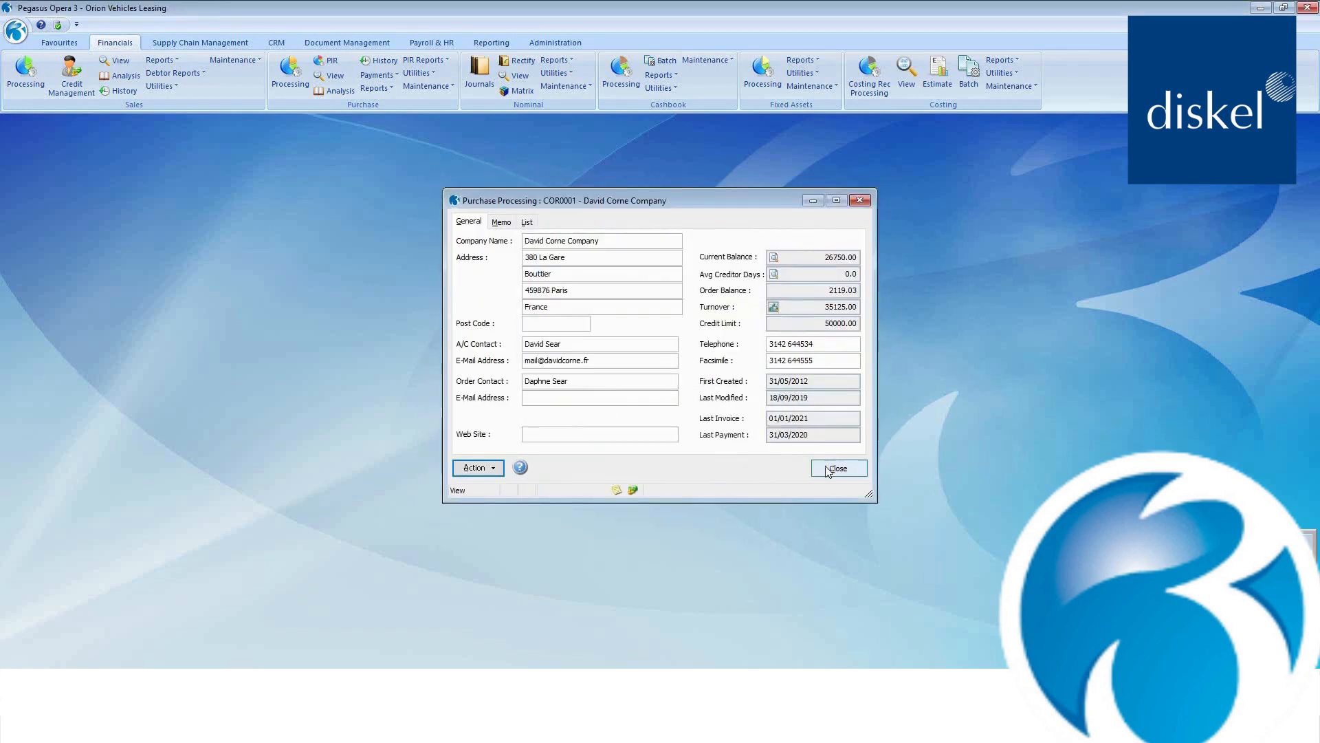
left_click(827, 470)
From the MTD VAT Centre, run the EC VAT Reconciliation report for the VAT period ending 31/12/2021
left_click(540, 43)
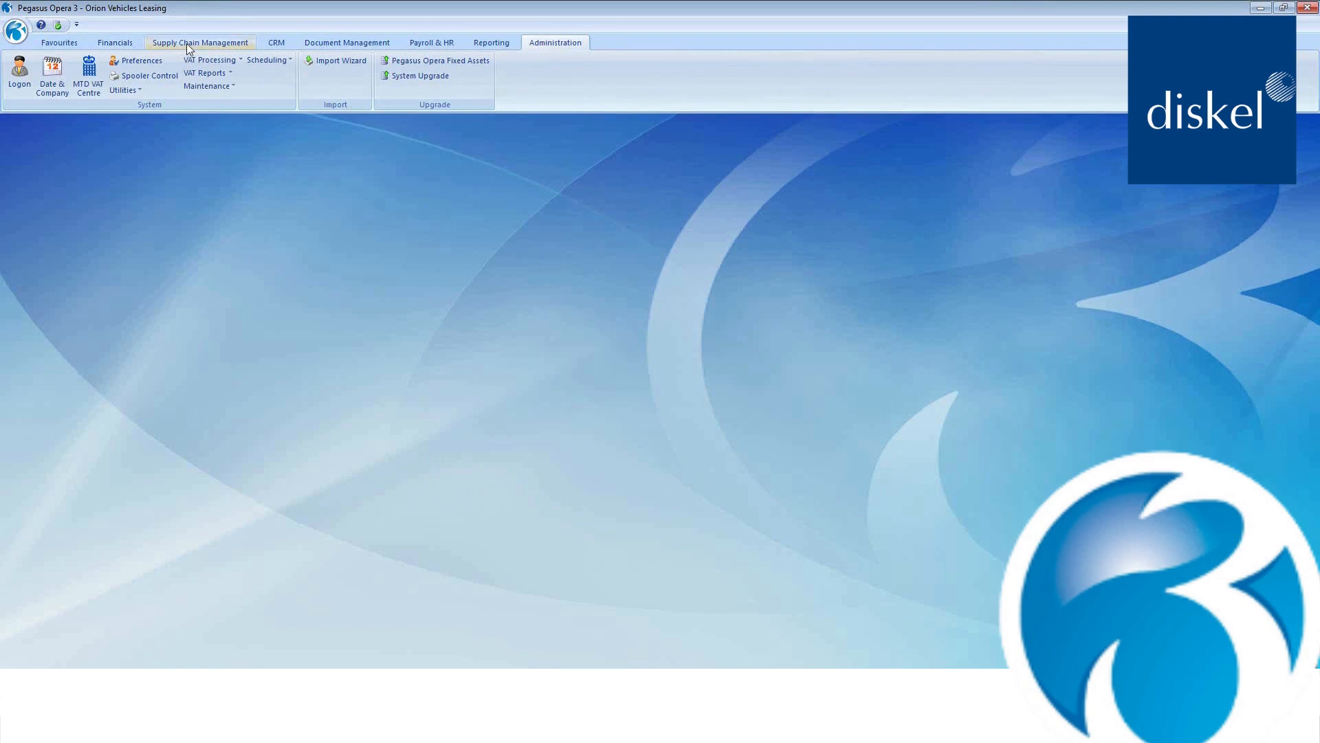
left_click(90, 76)
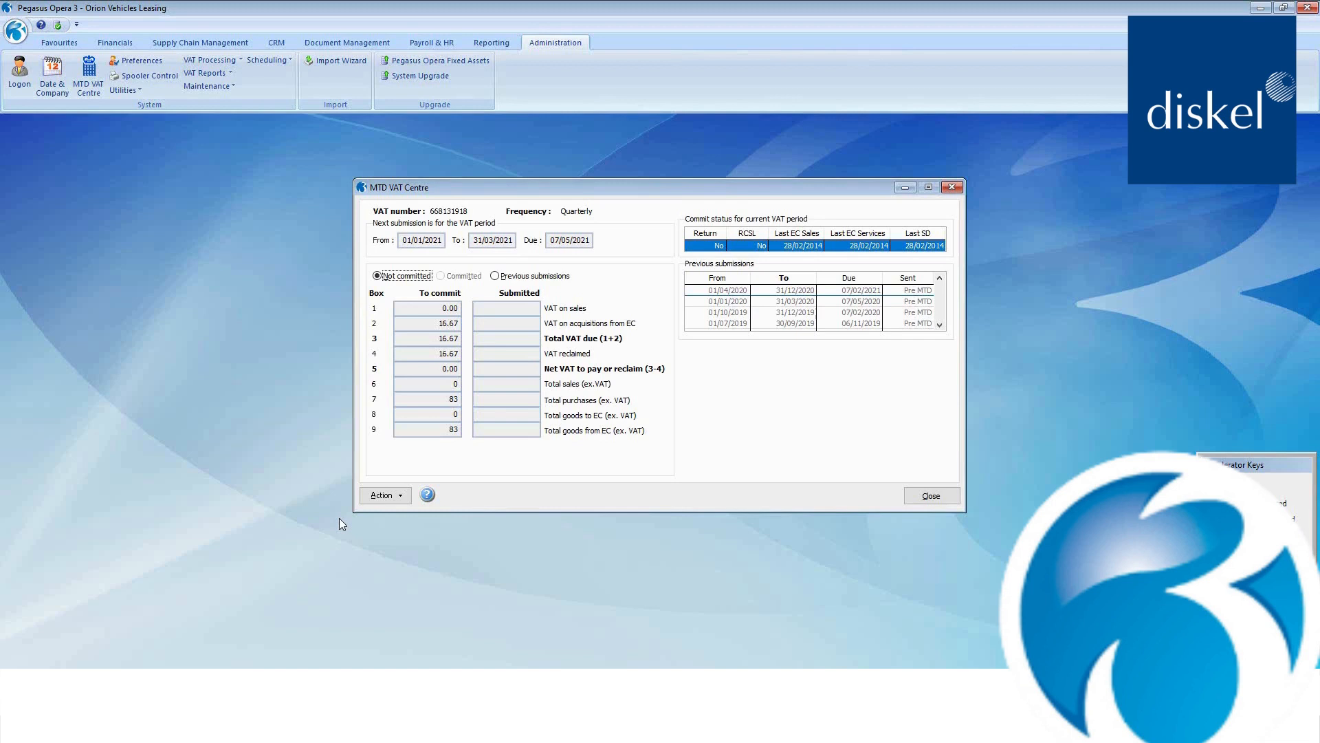
left_click(402, 498)
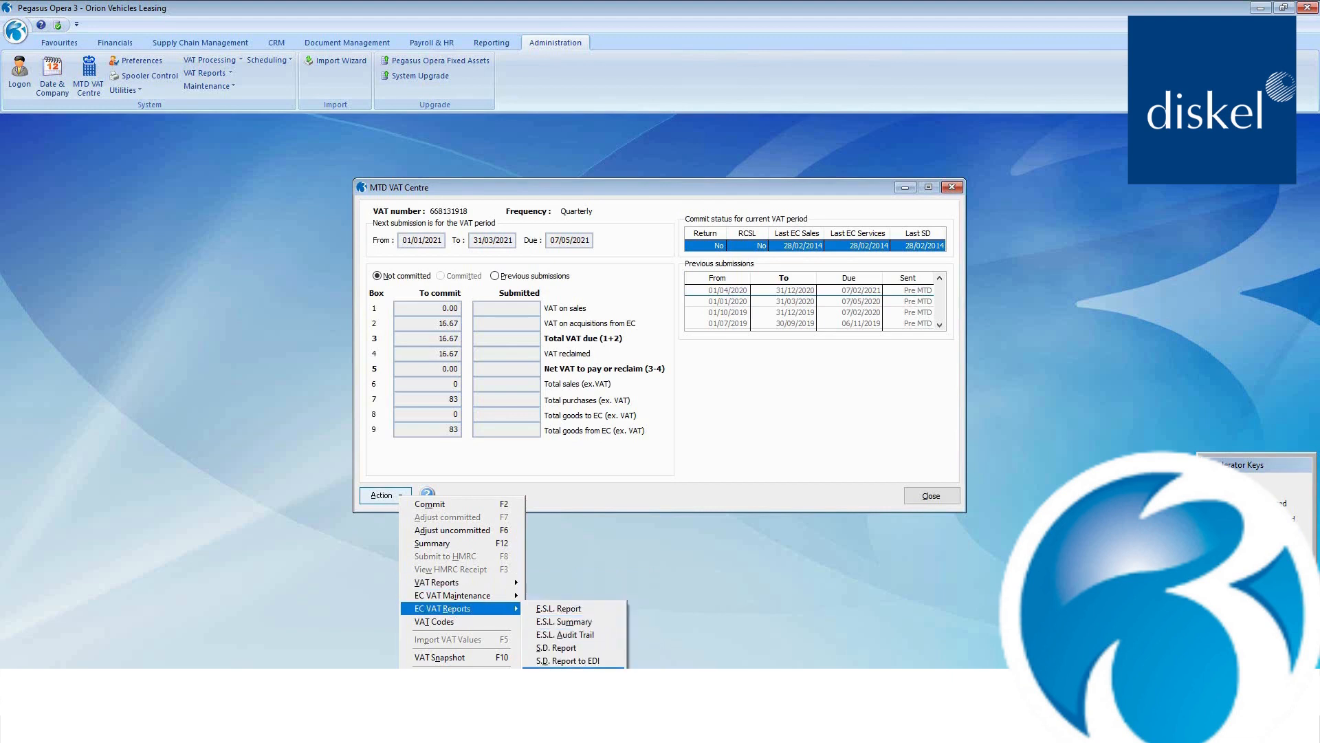
left_click(550, 647)
left_click(690, 342)
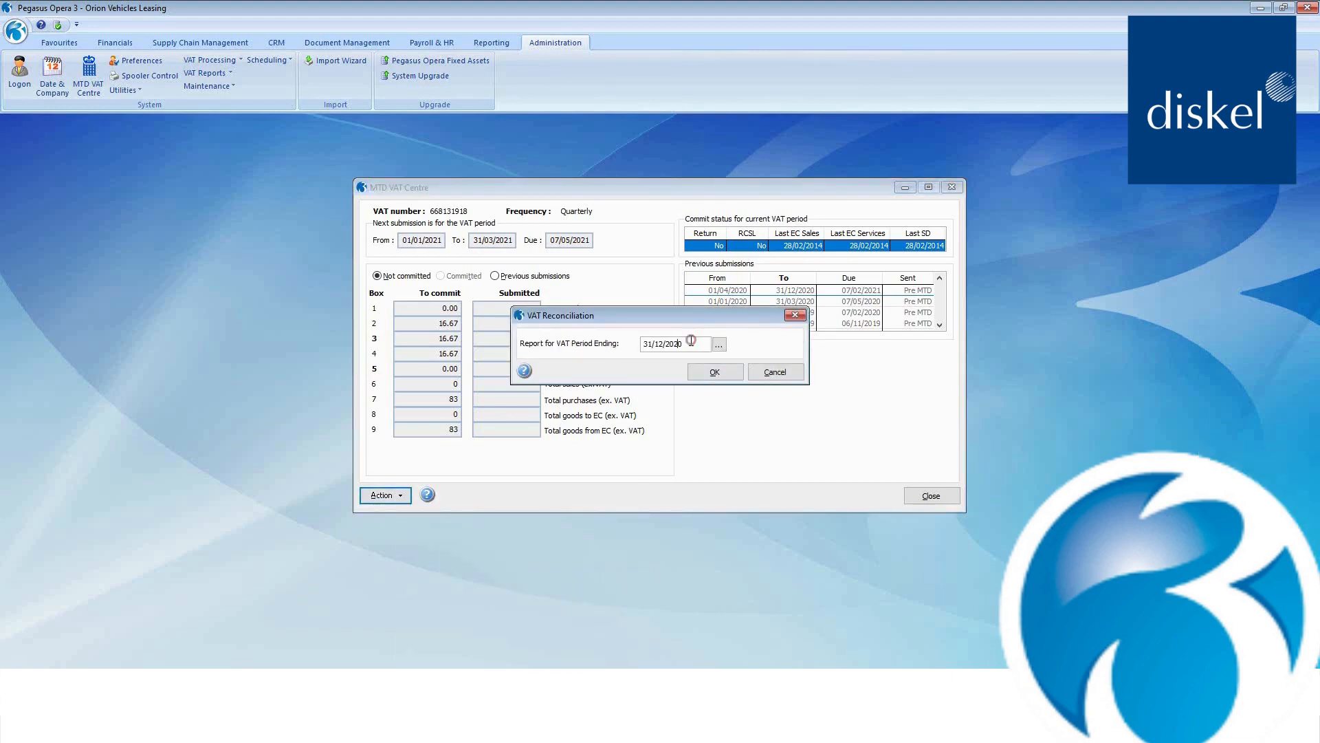
type("1")
left_click(697, 375)
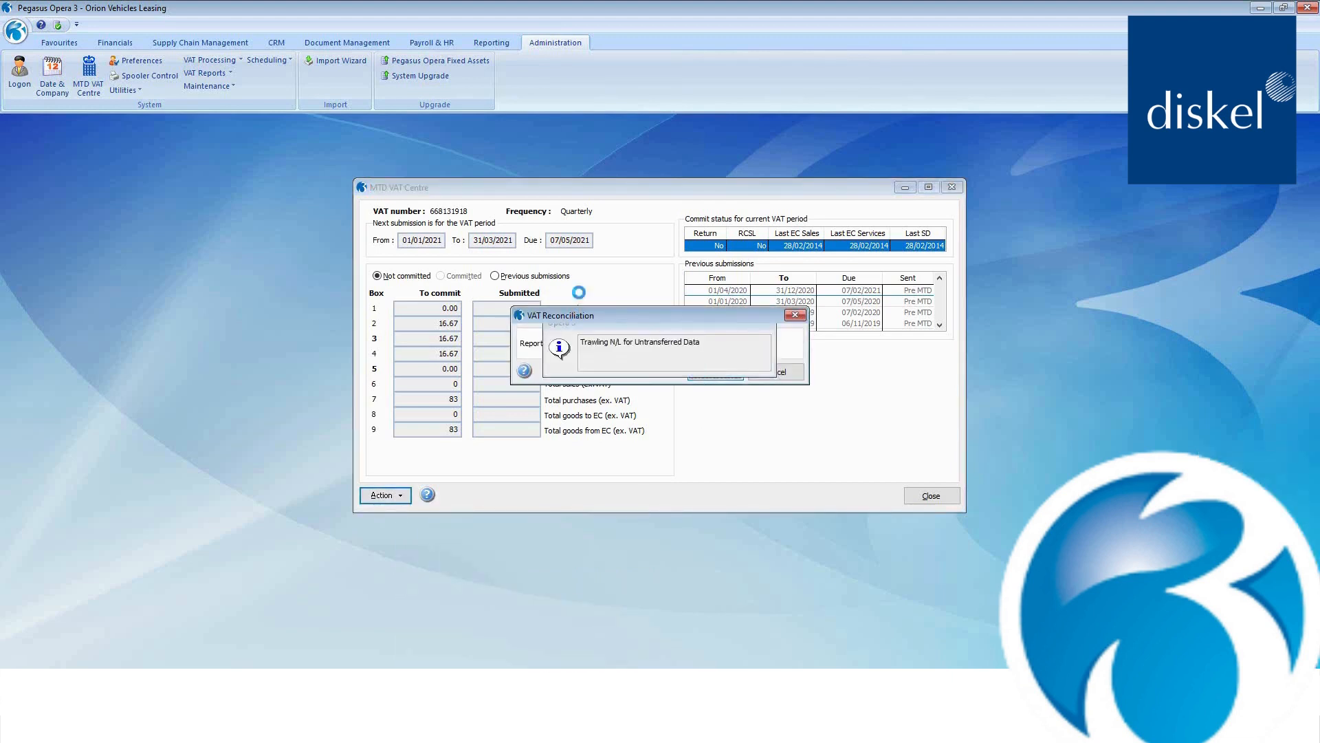
Publish the VAT Reconciliation report as an Excel document named VATRE, opening it when done
left_click(612, 256)
left_click(617, 280)
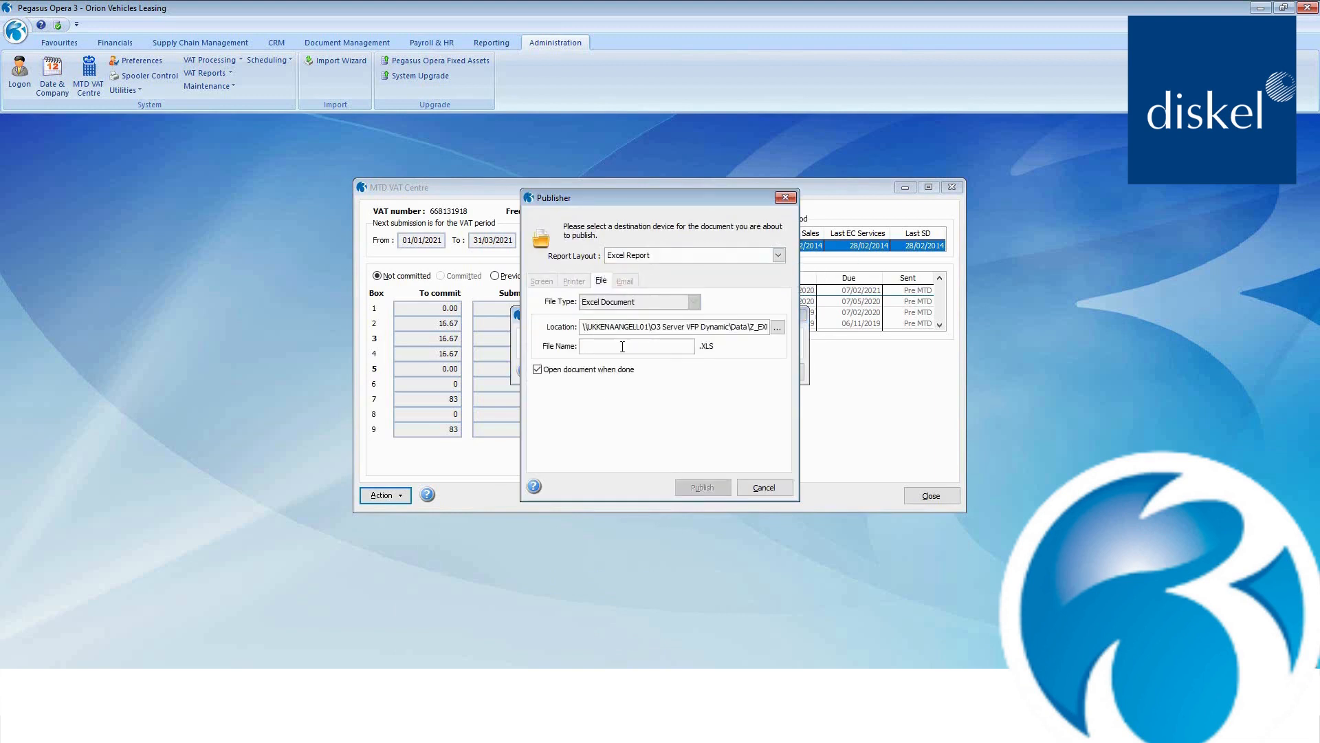
left_click(621, 345)
type("VATRE")
left_click(700, 486)
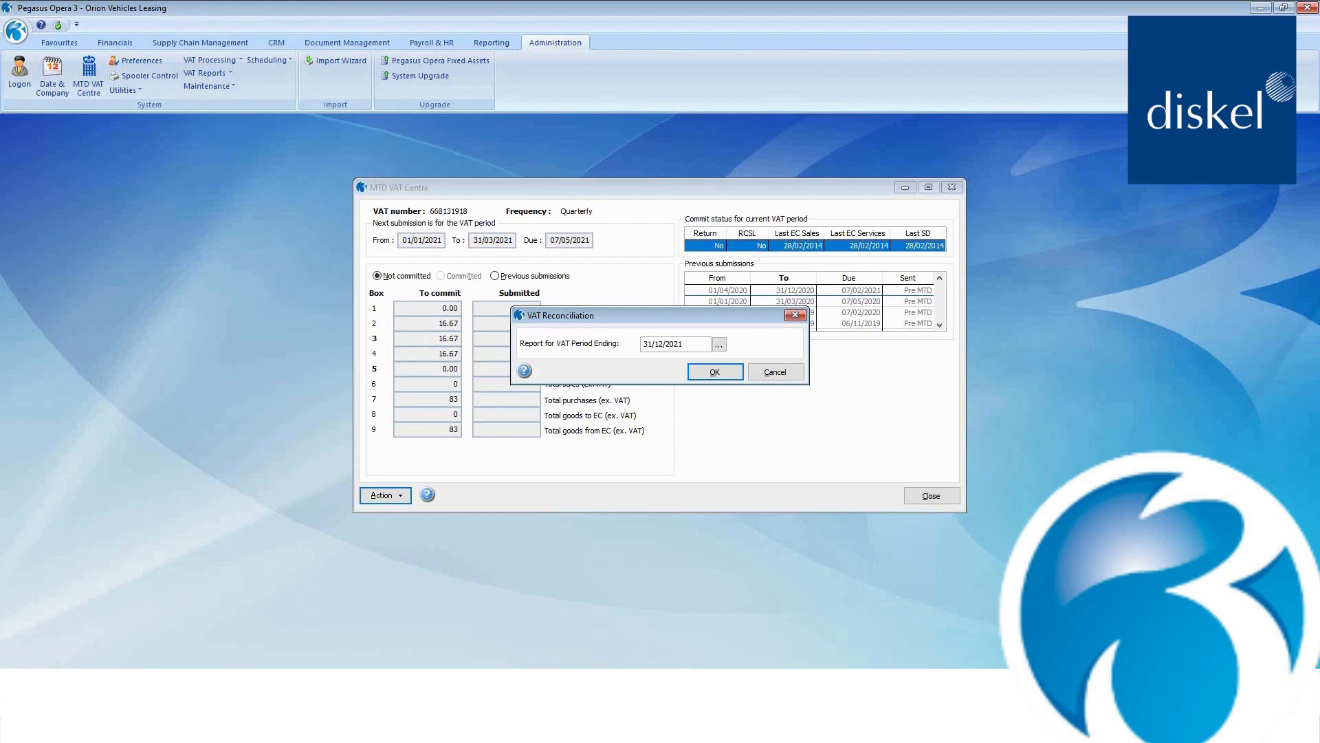
key("Return")
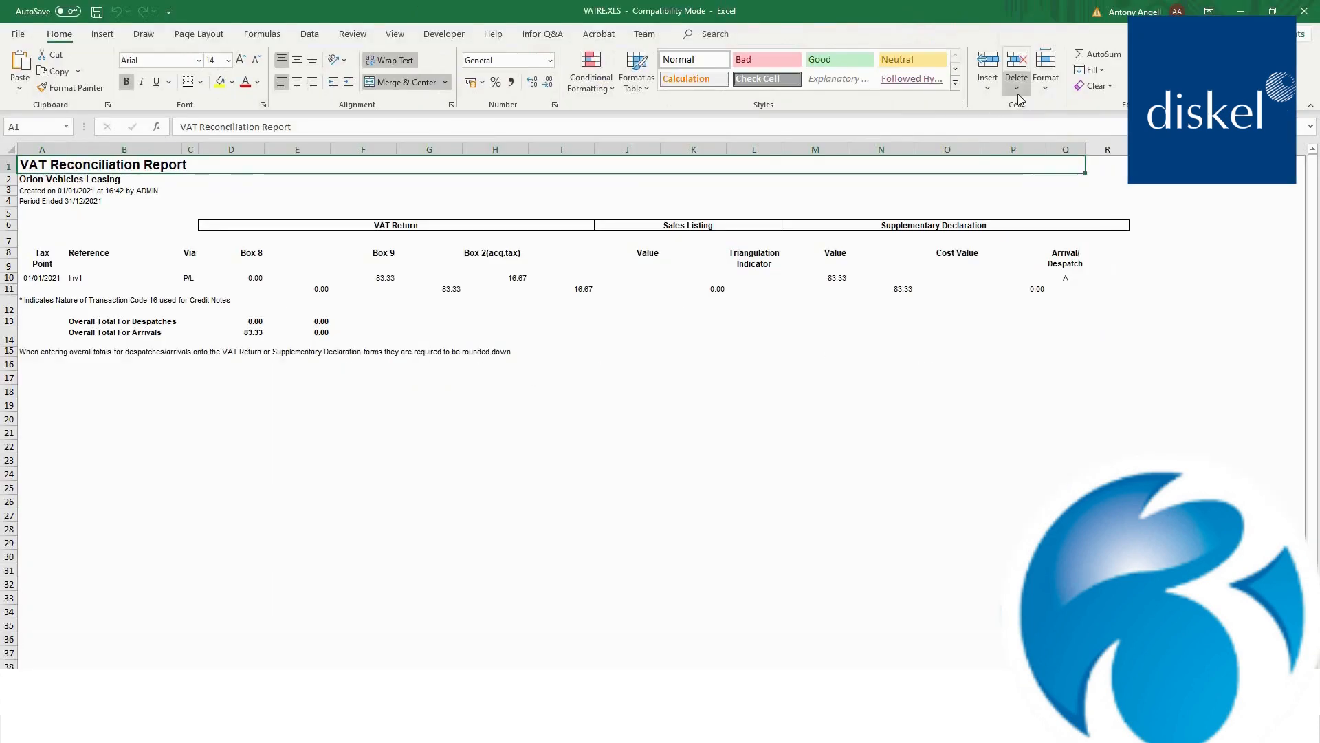
Examine the Box 9 and Box 2 acquisition tax totals in the Excel report, then return to Pegasus Opera 3
left_click(456, 292)
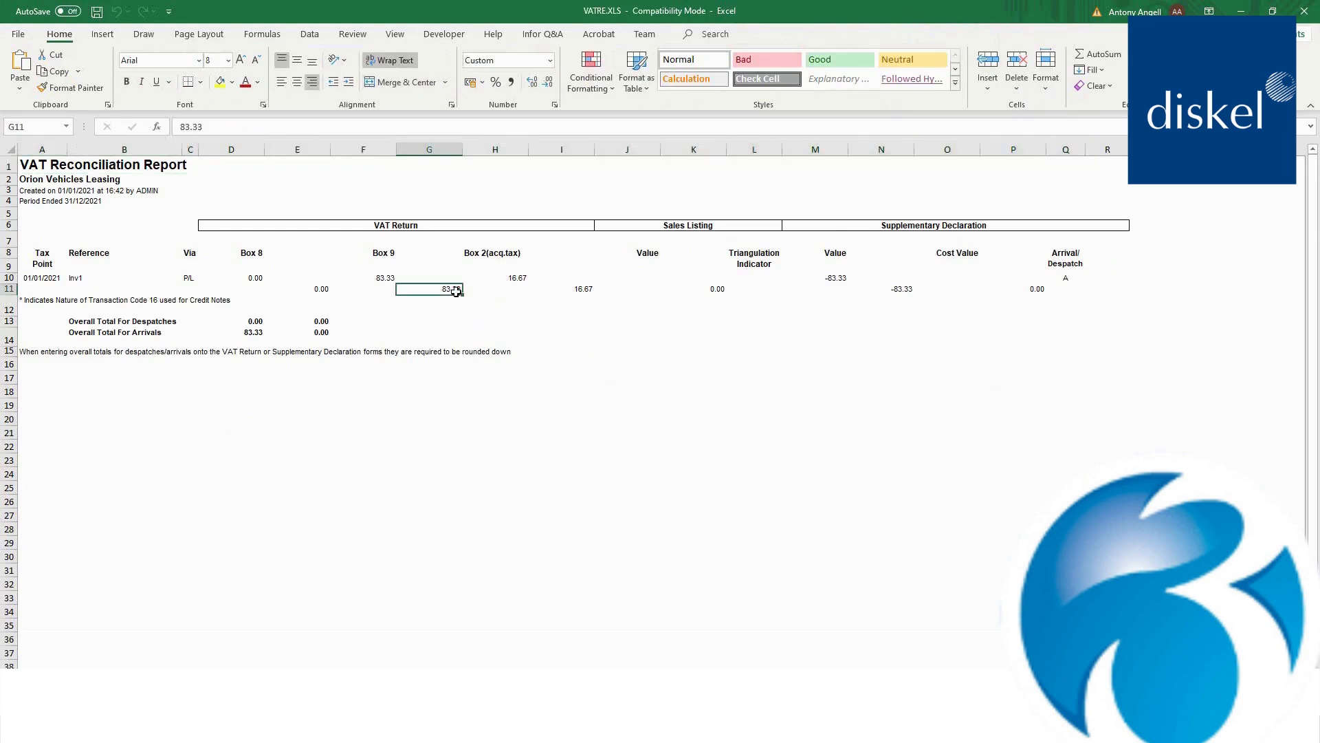
left_click(586, 288)
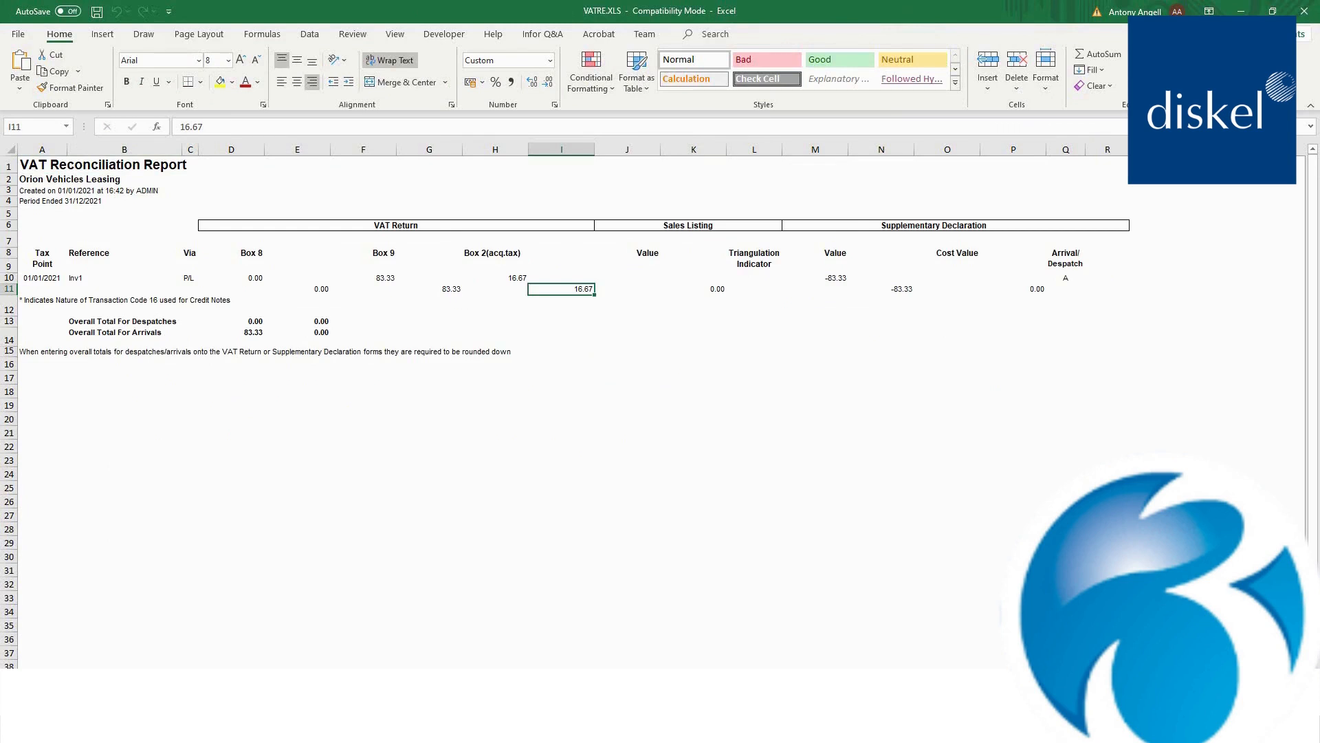
key("alt+Tab")
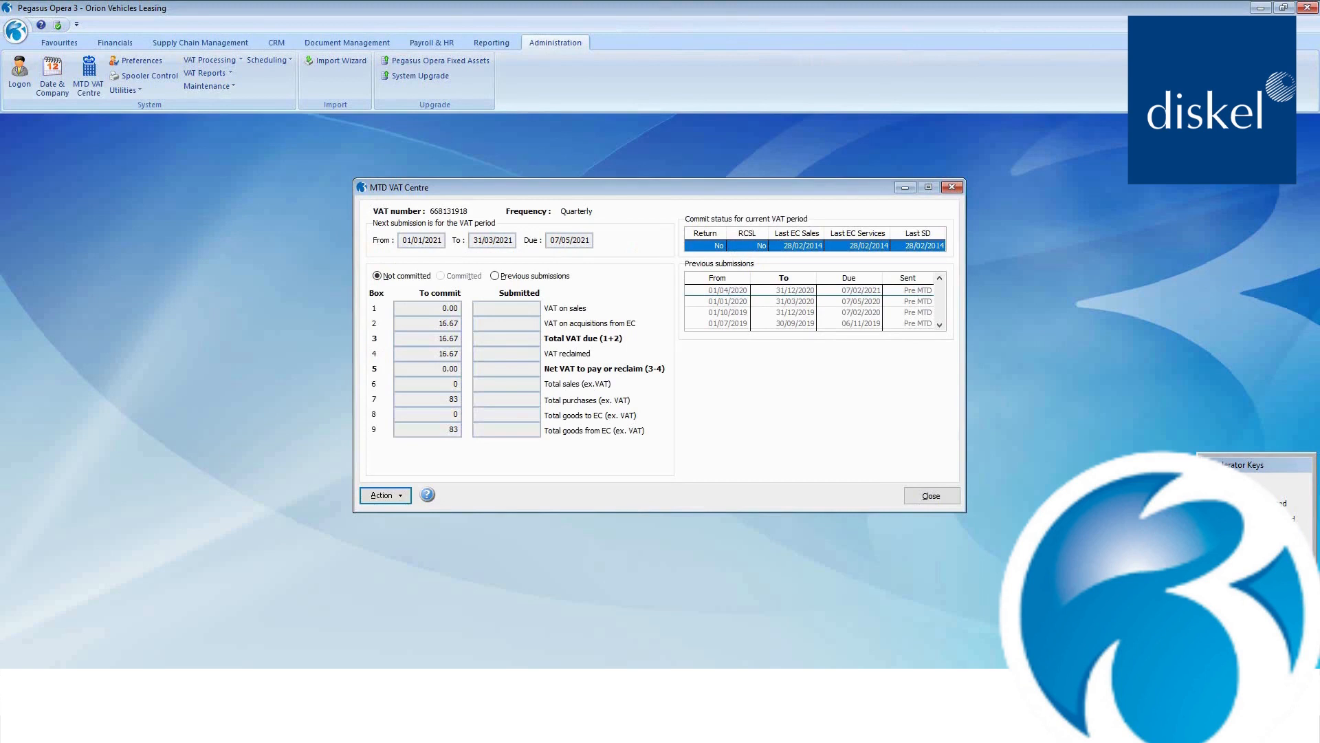
Start an uncommitted VAT adjustment for the P/L ledger with reference PVA Adjust and VAT code 1 (1 EC PL PVA Adjustment)
left_click(382, 495)
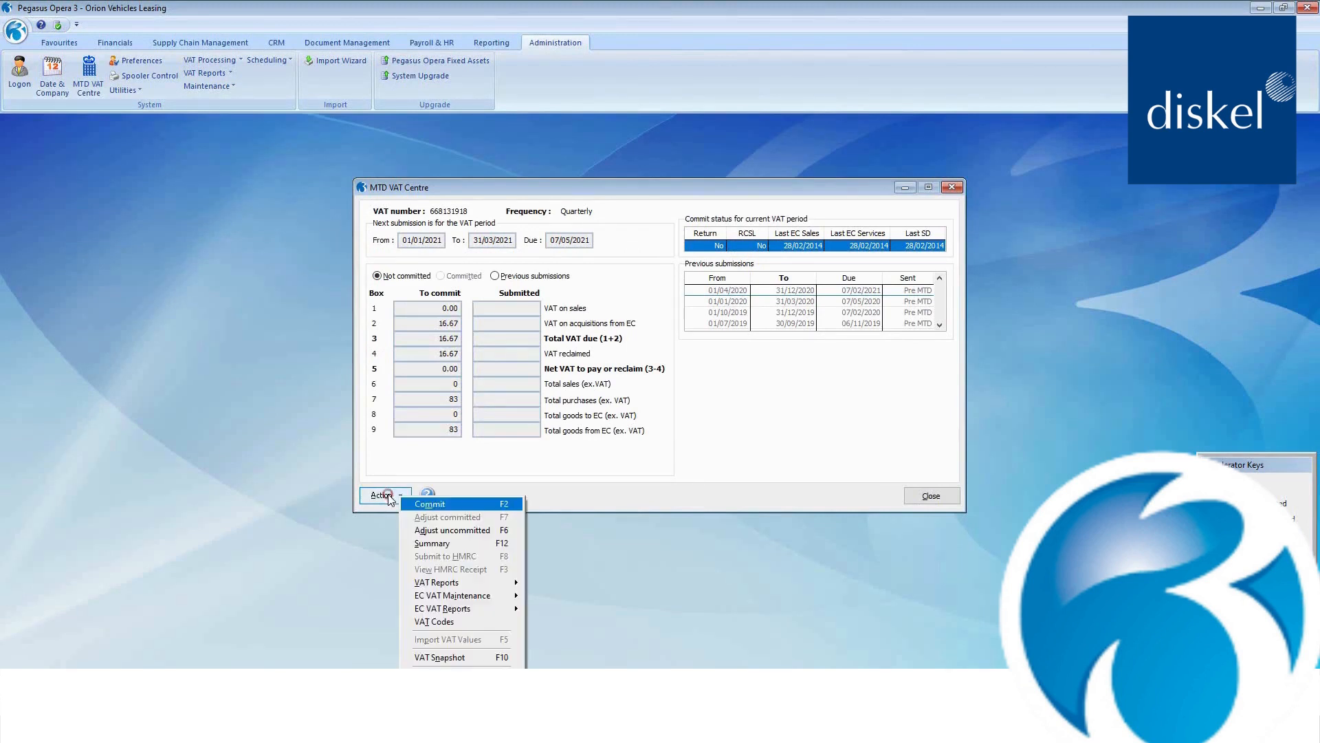
left_click(422, 531)
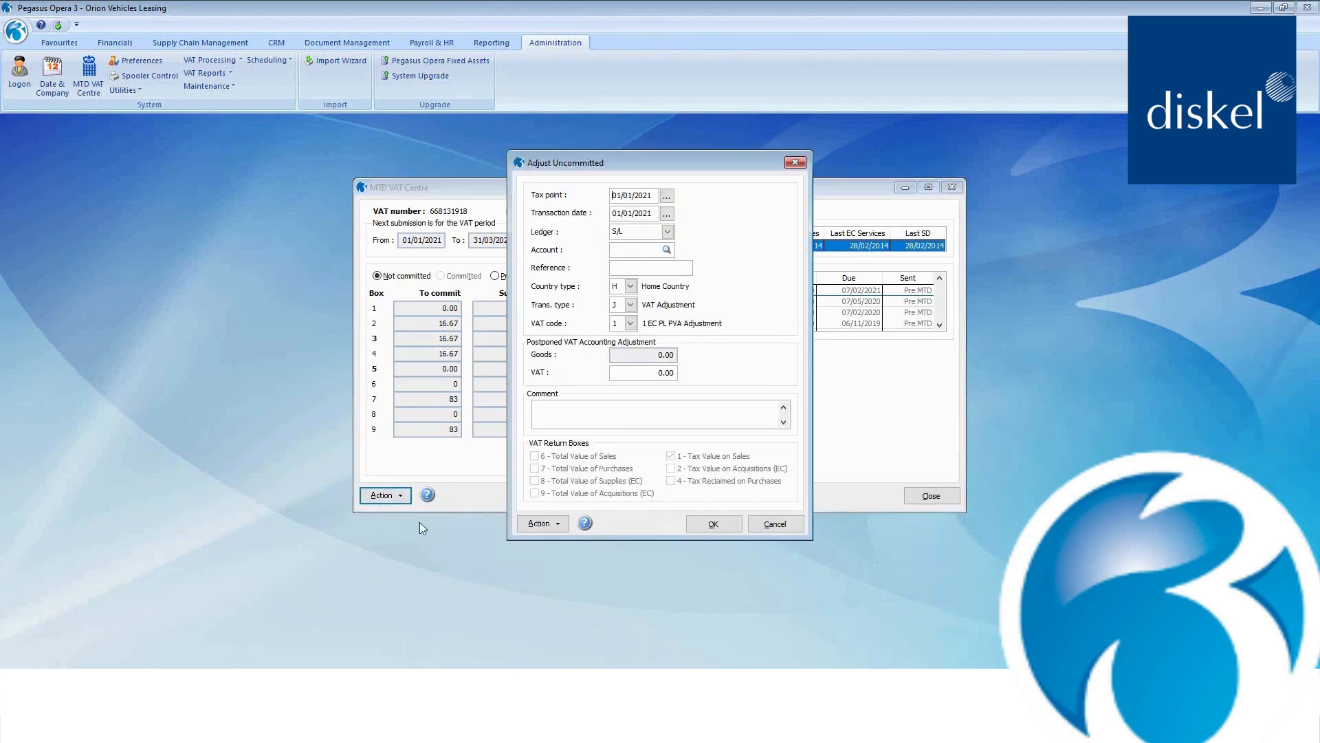
left_click(668, 232)
left_click(627, 256)
left_click(627, 267)
type("PVA Adjust")
key("Tab")
left_click(631, 324)
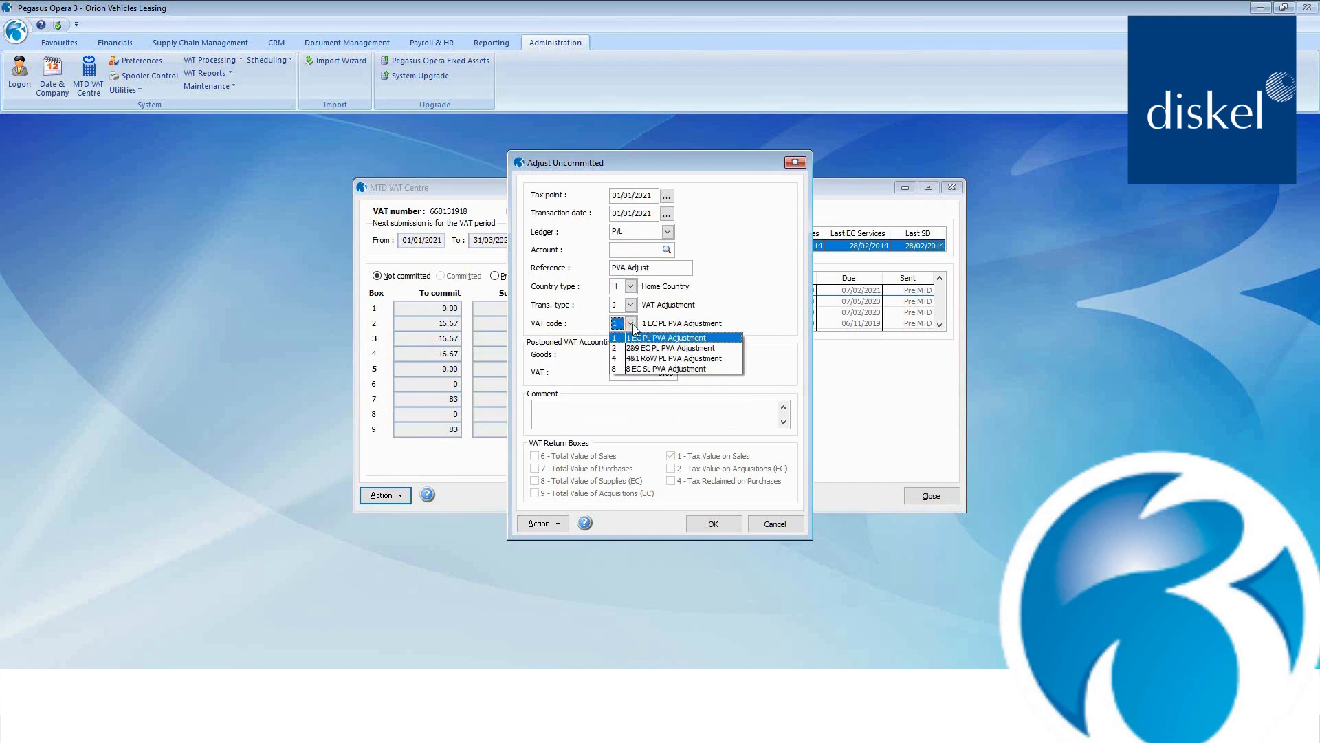
left_click(629, 338)
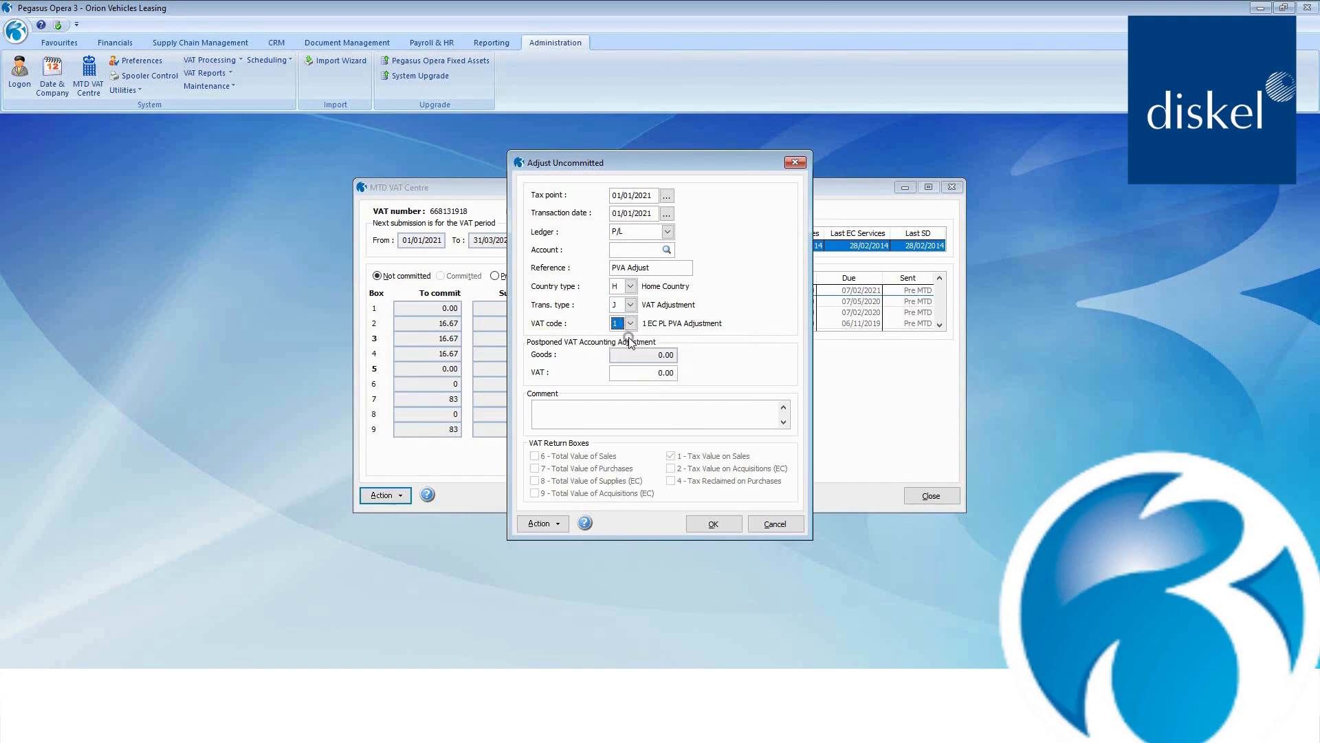
Set the adjustment's VAT to 16.67 with comment PVA Adjust and post it to the uncommitted VAT period
left_click(642, 372)
type("16.67")
key("Tab")
type("PVA Adjust")
left_click(720, 525)
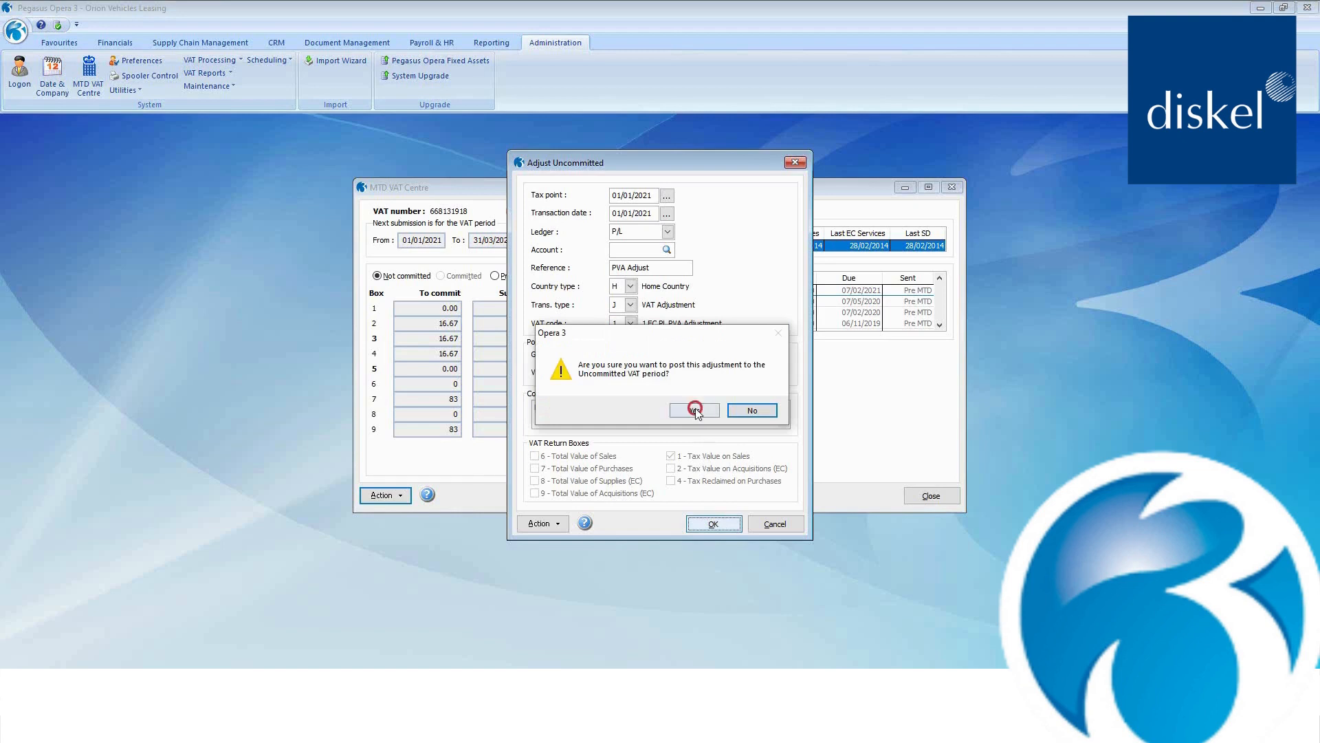
left_click(694, 410)
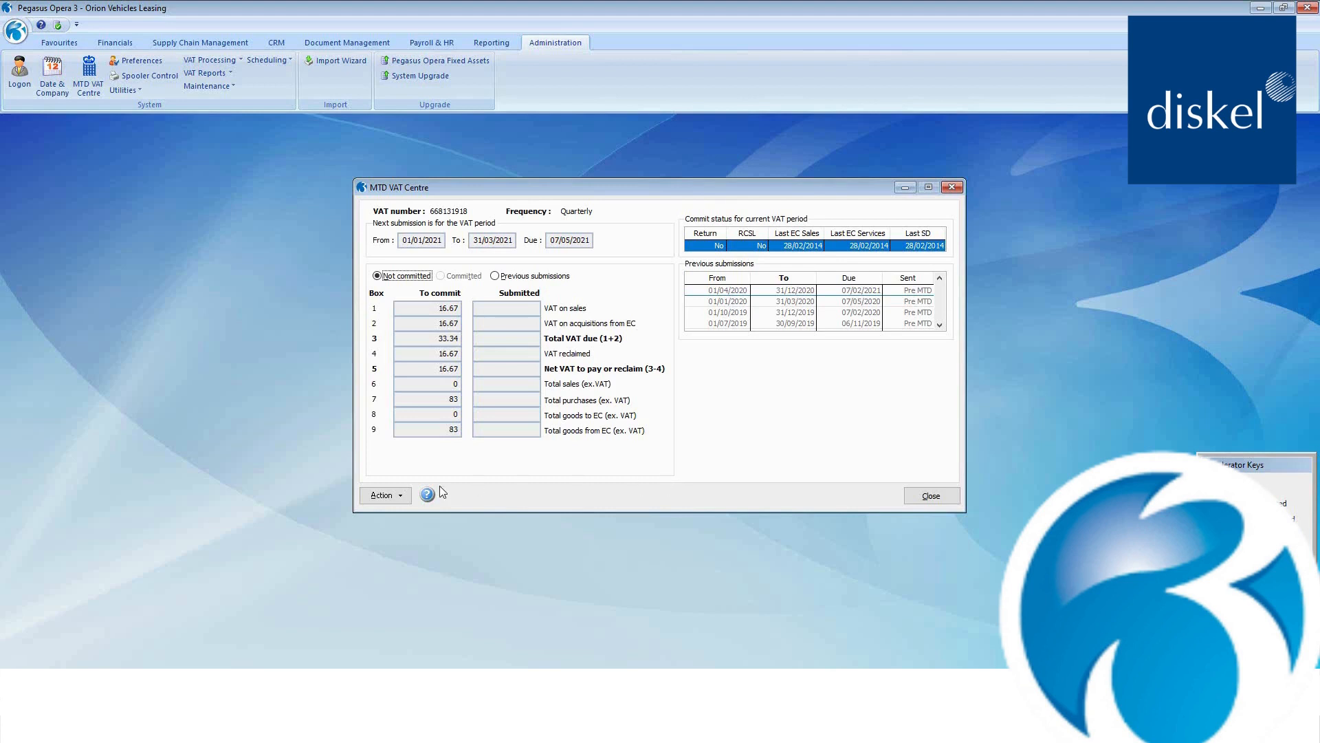
Start a second uncommitted P/L adjustment with reference PVA Adjust and VAT code 2 (2&9 EC PL PVA Adjustment)
left_click(382, 497)
left_click(426, 533)
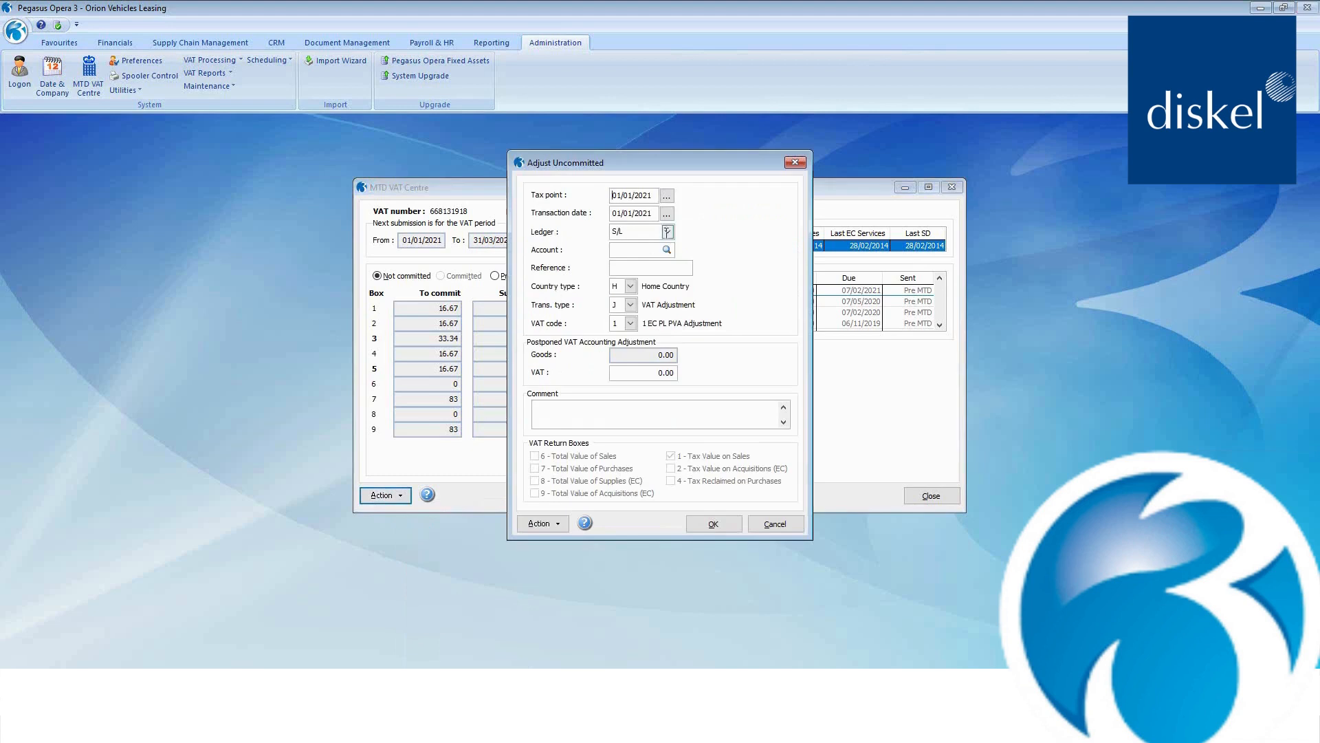
left_click(667, 231)
left_click(636, 255)
left_click(631, 266)
type("PVA Adjust")
key("Tab")
left_click(631, 323)
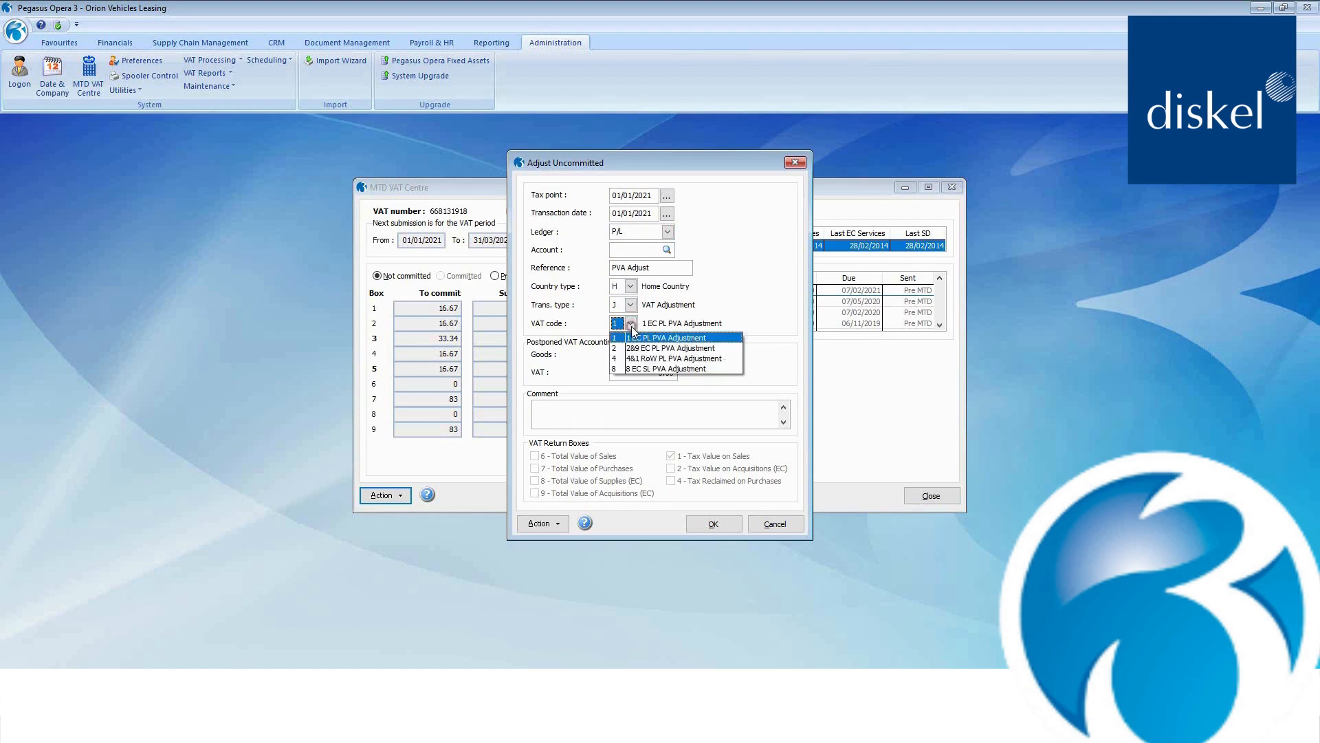
left_click(622, 343)
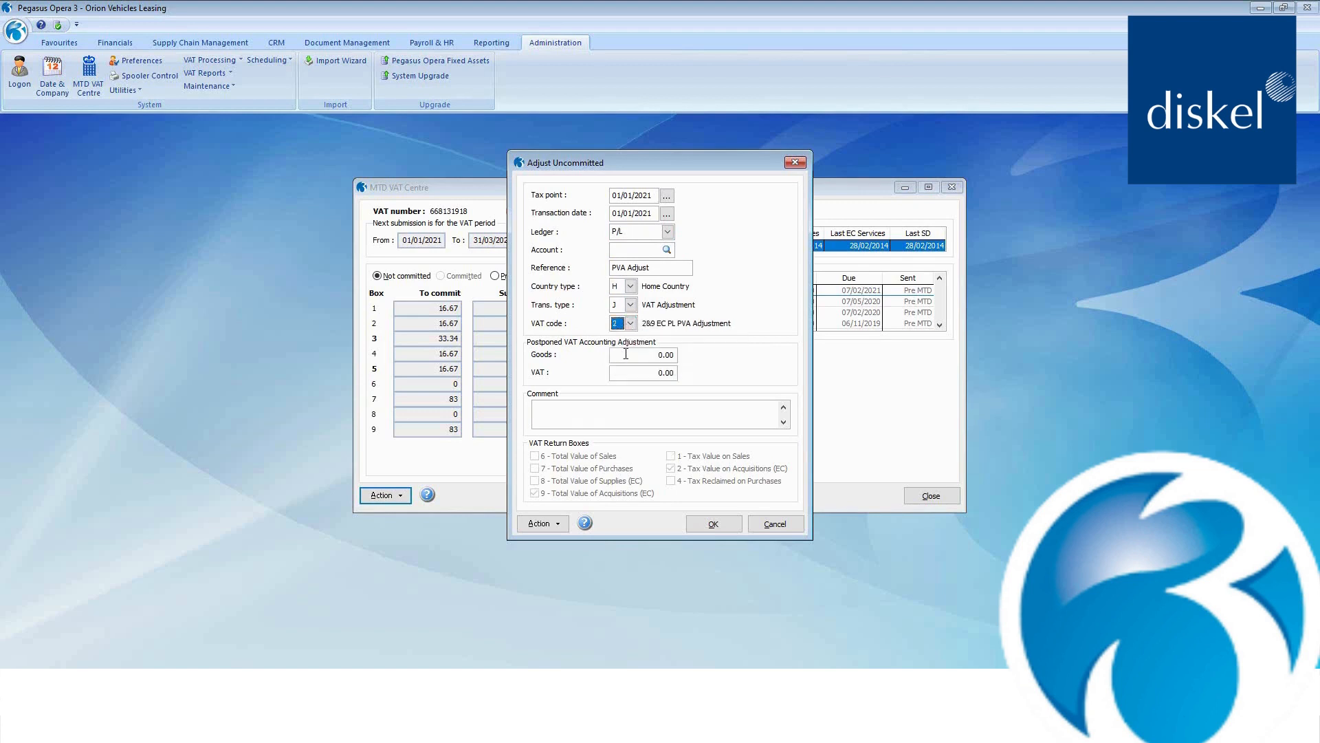
Enter goods of -83, VAT of -16.67 and comment PVA Adjust, post the adjustment, and close the MTD VAT Centre
left_click(625, 354)
type("-83")
key("Tab")
key("BackSpace")
type("-16.67")
type("PVA Adjust")
left_click(722, 516)
left_click(693, 411)
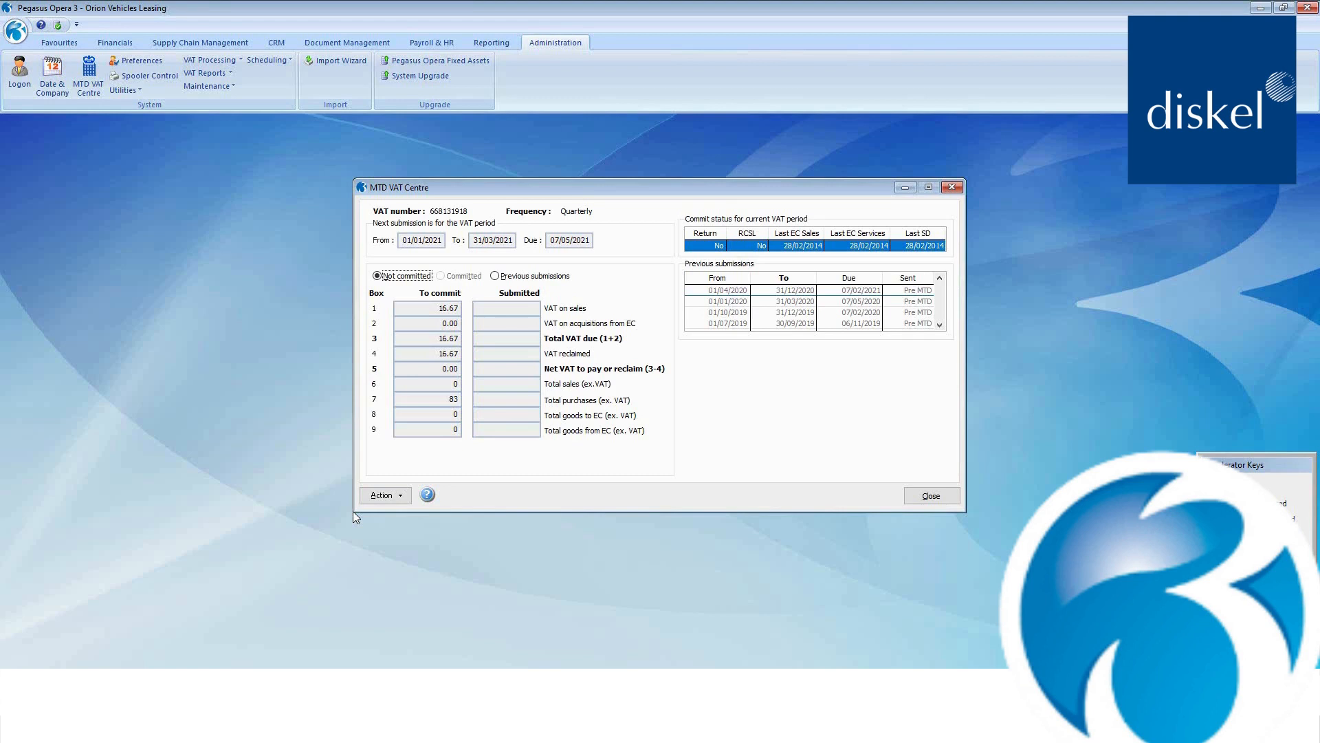
left_click(955, 503)
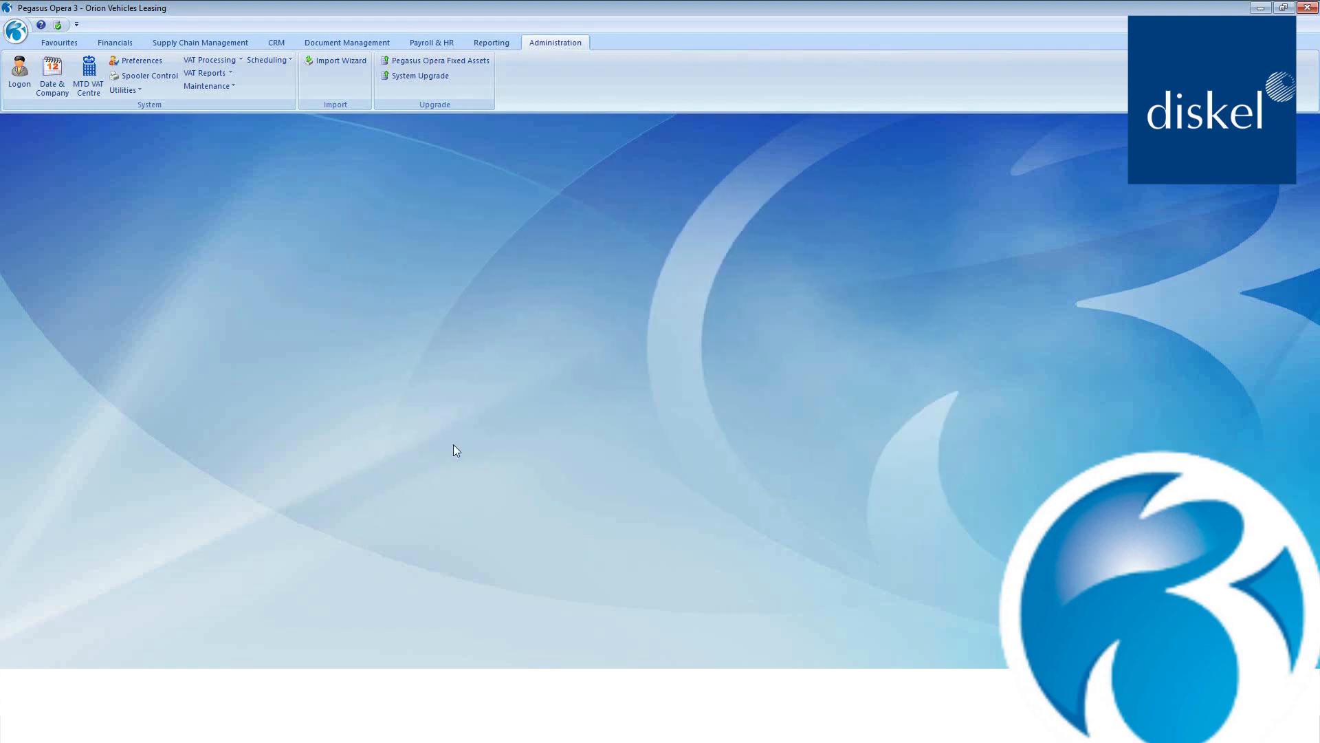
Open purchase processing and start a new invoice for the US supplier John Karto Autos
left_click(121, 42)
left_click(288, 77)
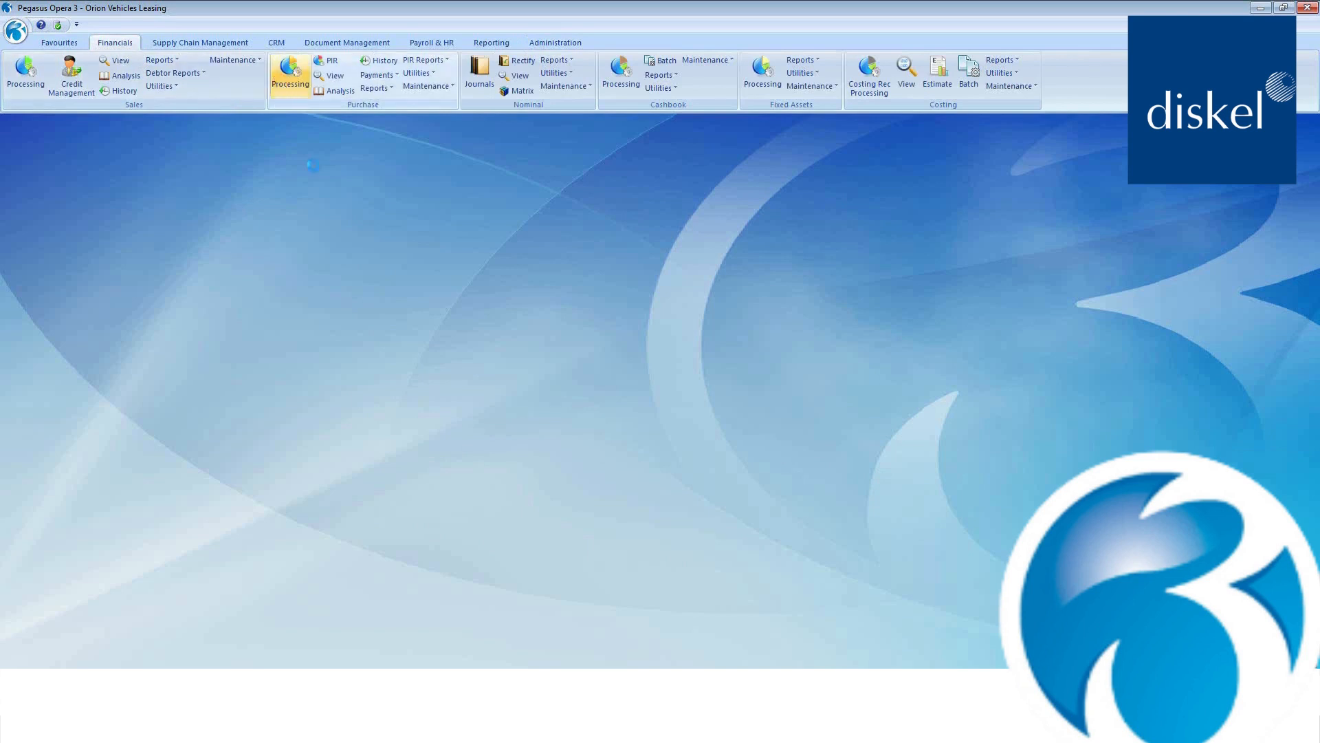
left_click(527, 222)
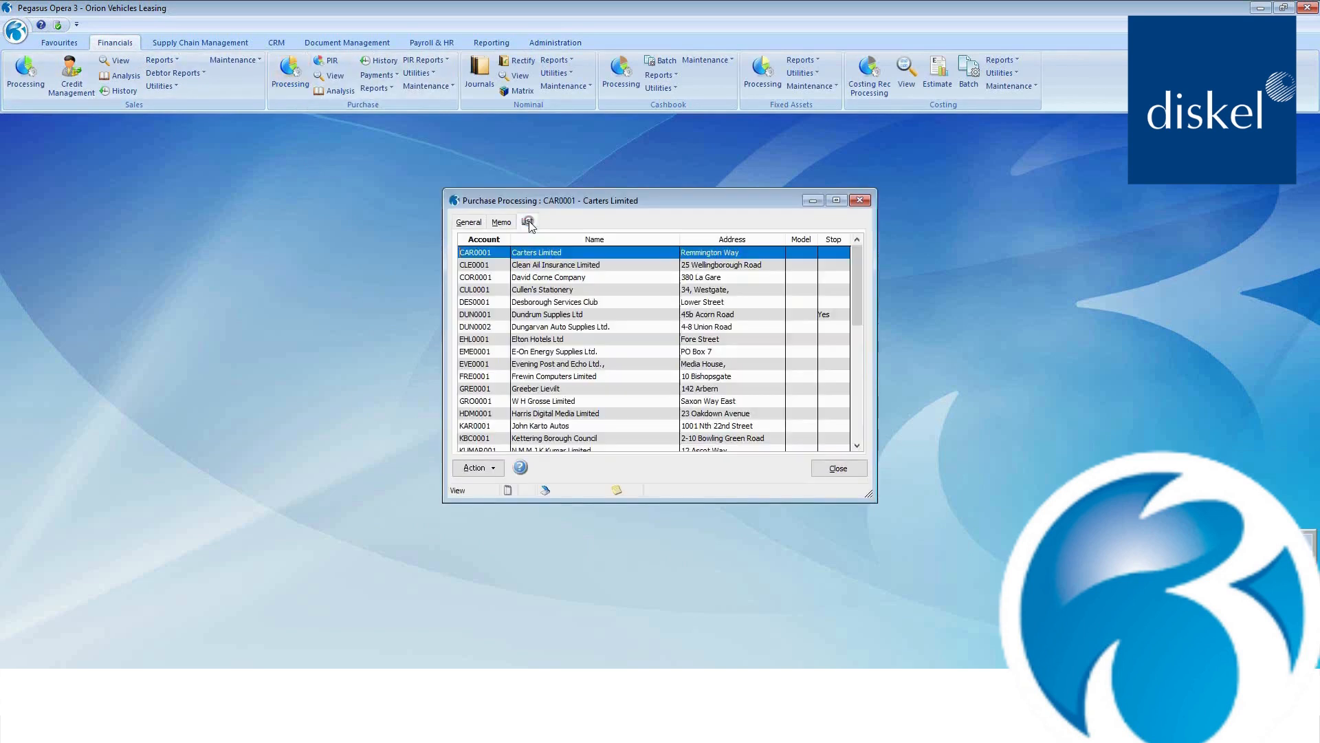
double_click(548, 427)
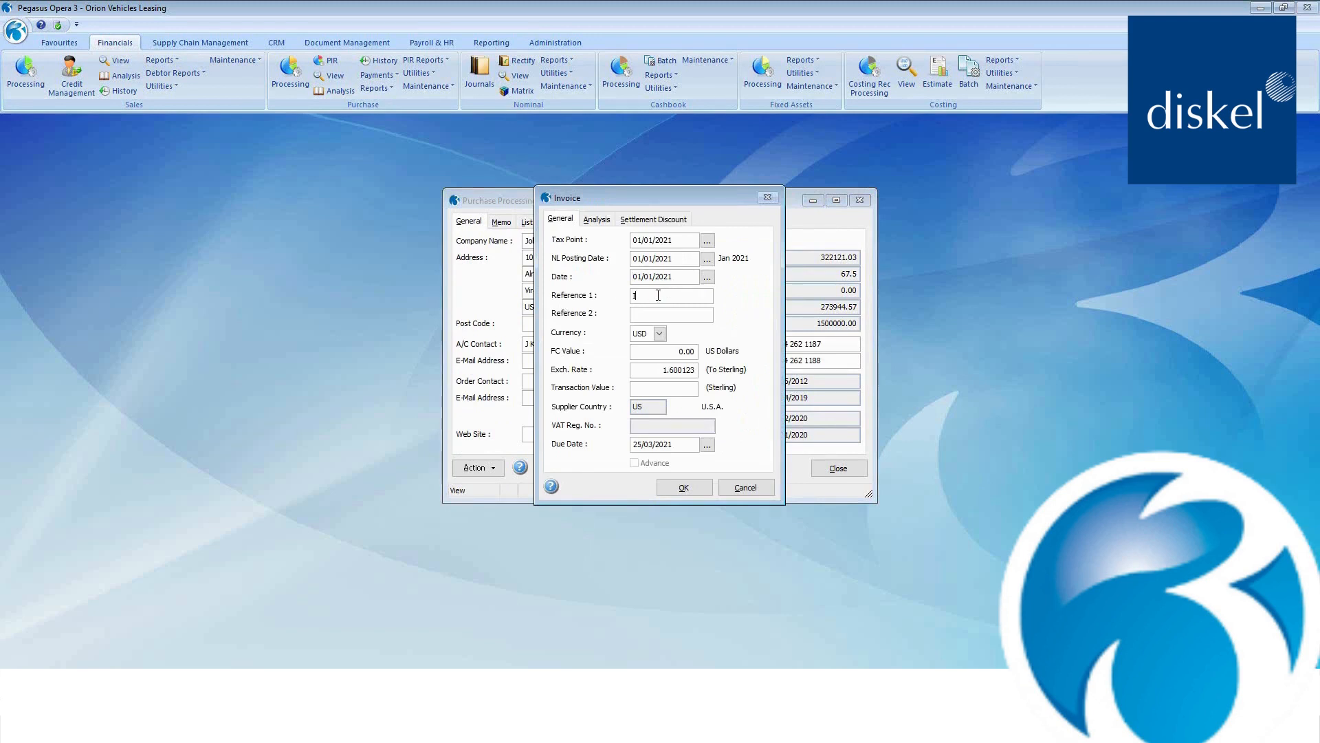
Complete the invoice header with reference Inv2 and a foreign currency value of 200.00 USD, and accept it
type("nv")
key("Tab")
key("Tab")
key("Tab")
type("200")
key("Tab")
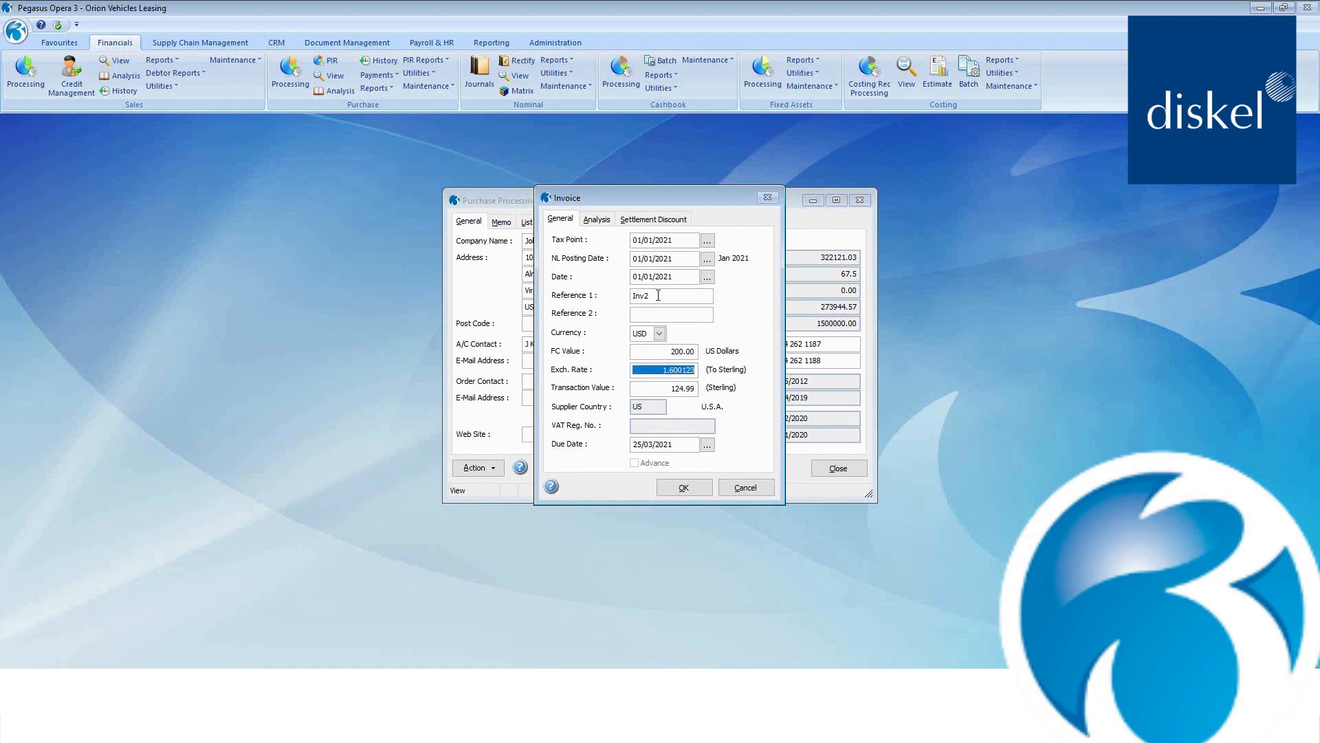
type("2")
key("Tab")
left_click(684, 487)
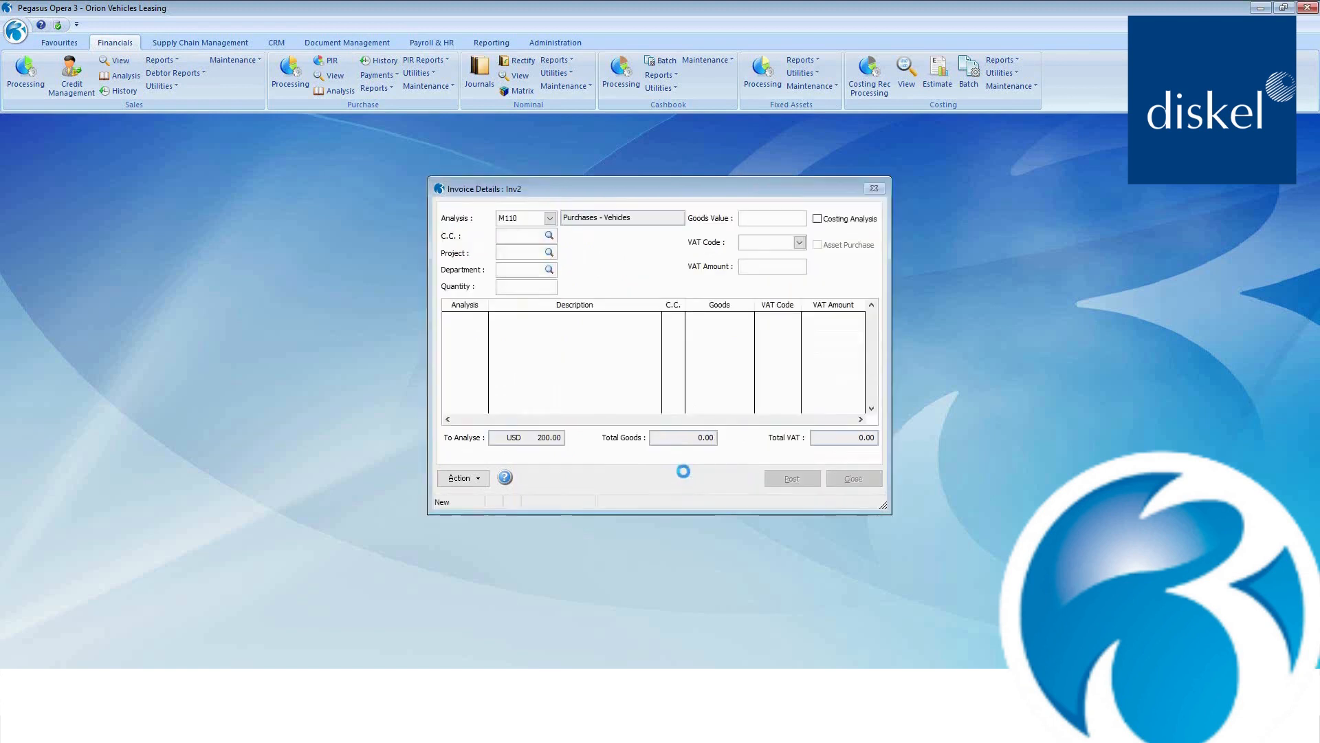
Analyse a goods value of 200.00 to Purchases - Vehicles (M110) and choose its VAT code
left_click(768, 220)
type("200")
key("Tab")
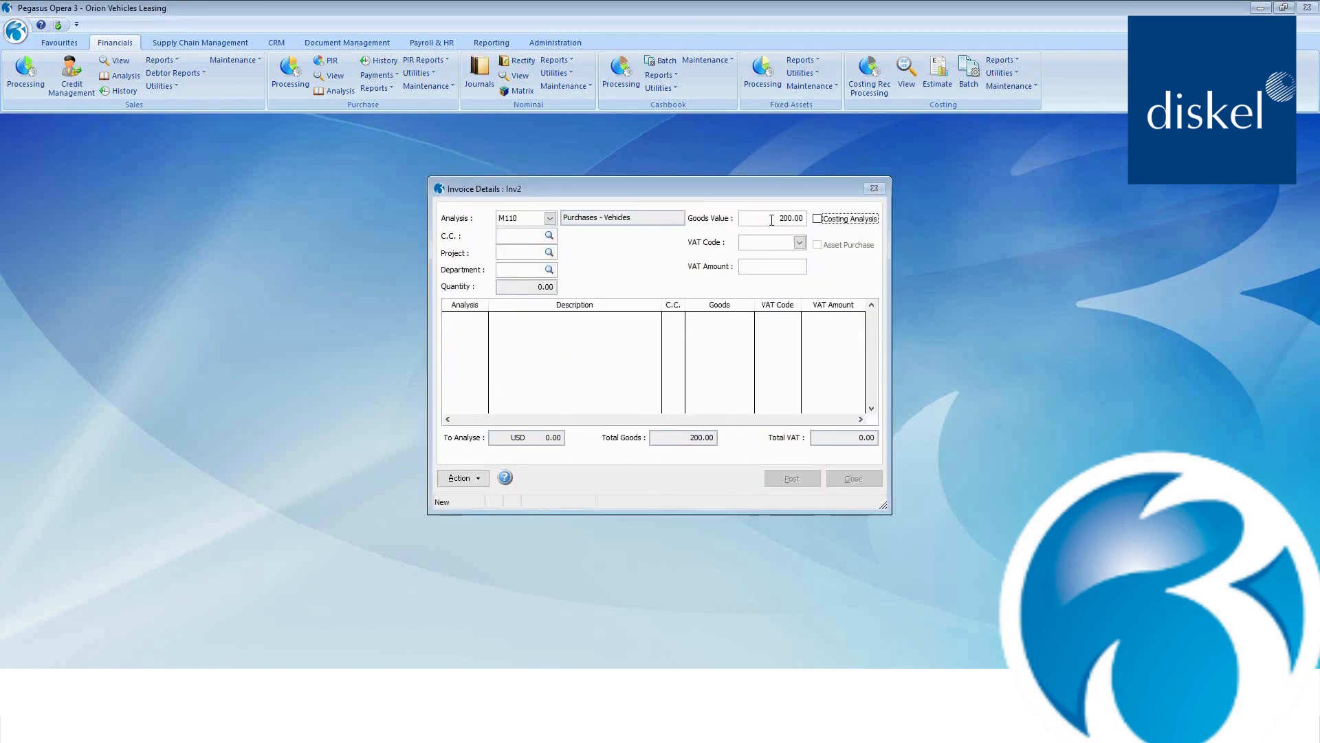
left_click(799, 243)
left_click(783, 268)
key("Tab")
Post invoice Inv2 and close the purchase processing window
left_click(792, 478)
left_click(686, 410)
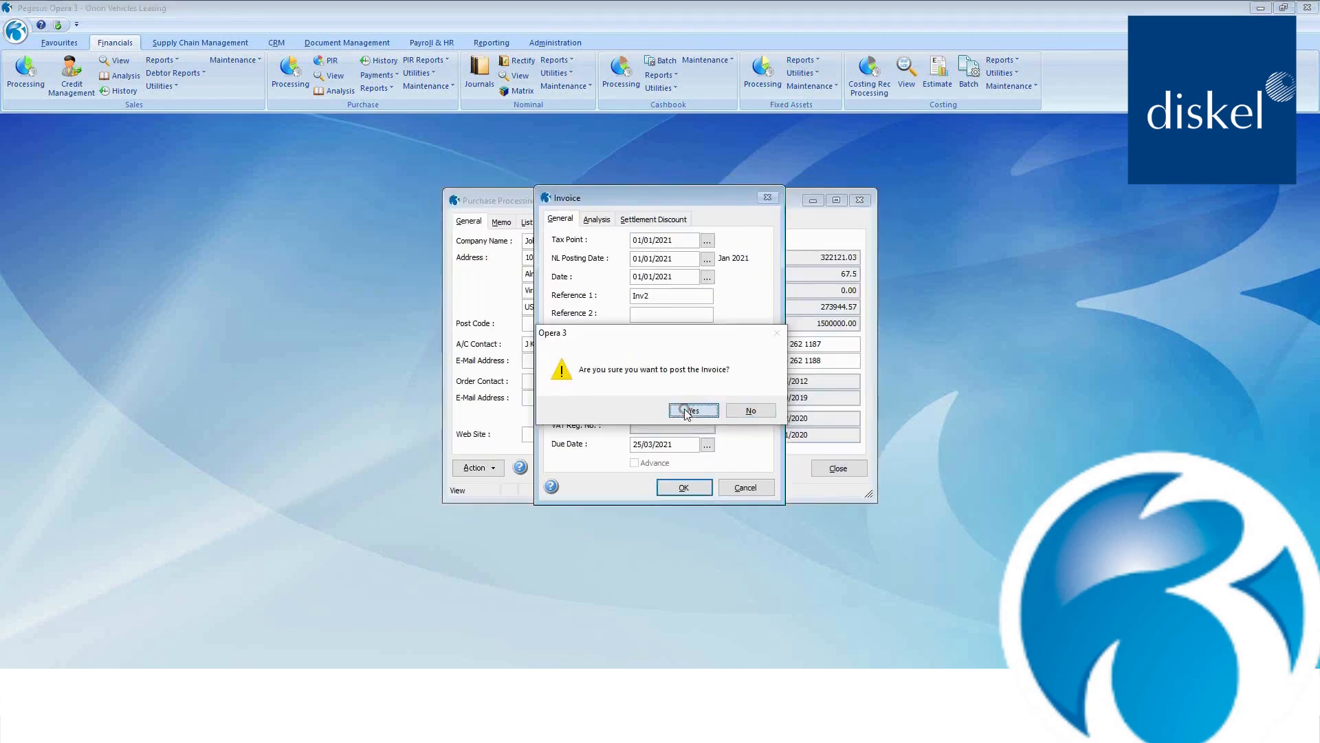
left_click(688, 368)
left_click(838, 469)
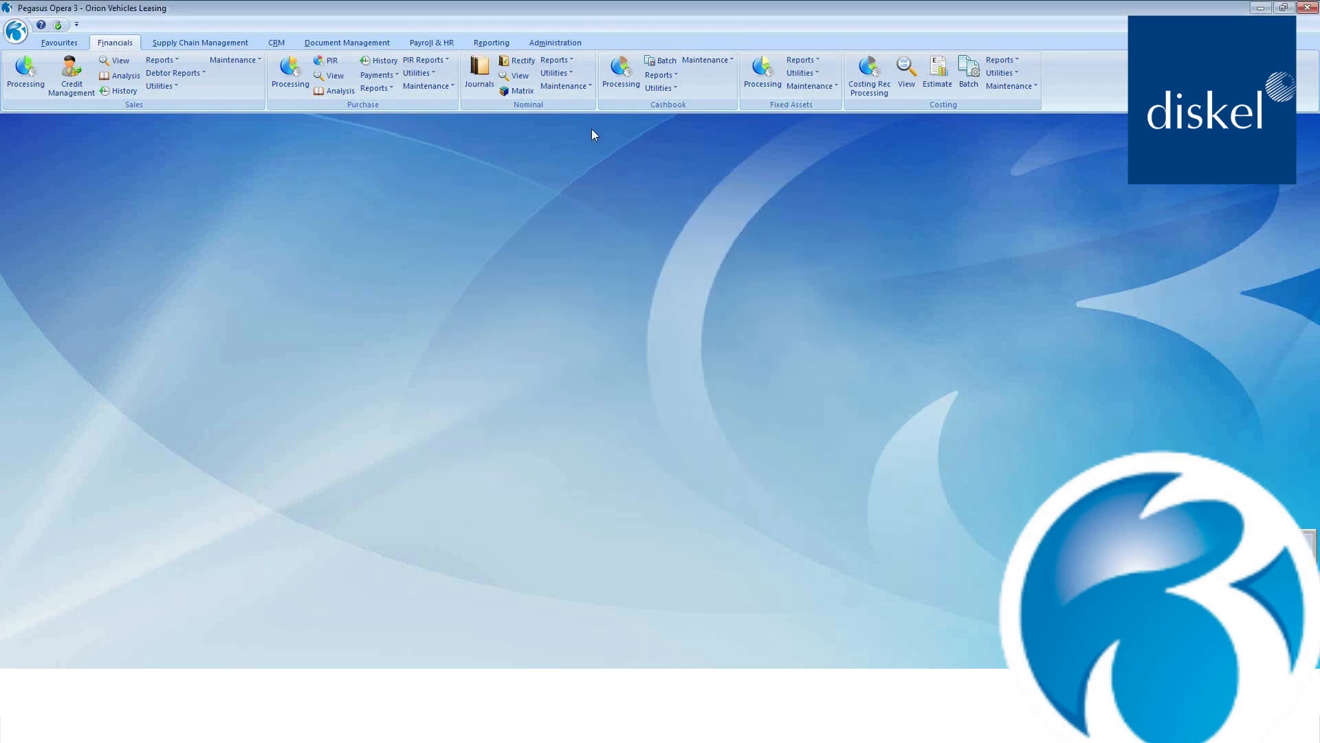
In the MTD VAT Centre, set up the Detailed VAT Values report by tax point date from 01/01/2021 for uncommitted transactions
left_click(550, 43)
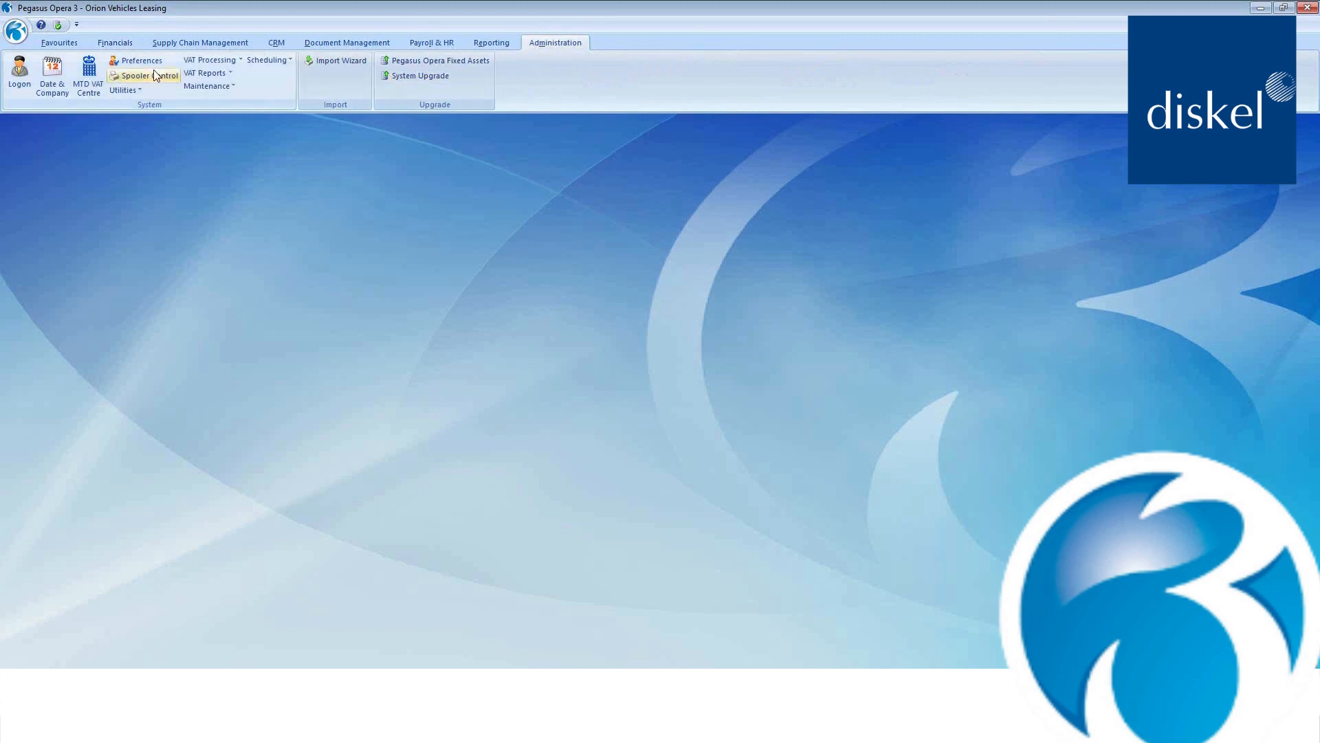
left_click(86, 74)
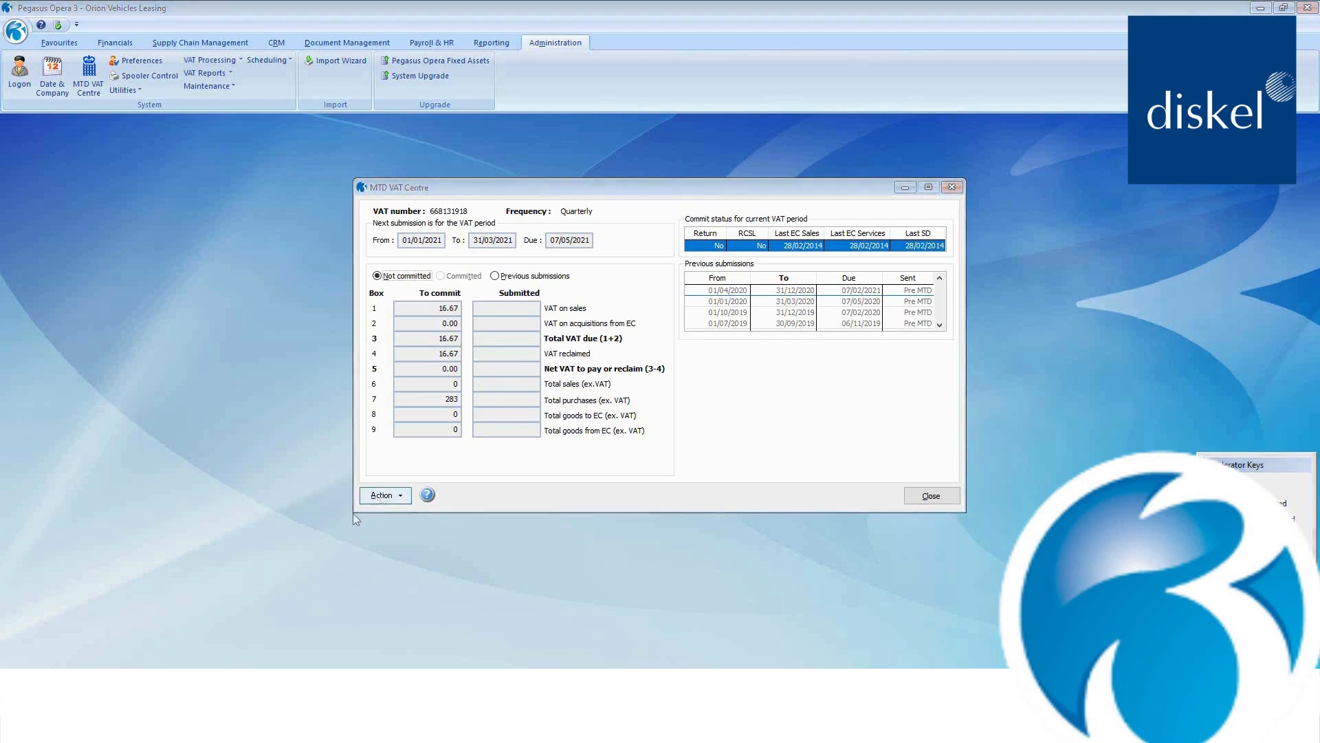
left_click(383, 496)
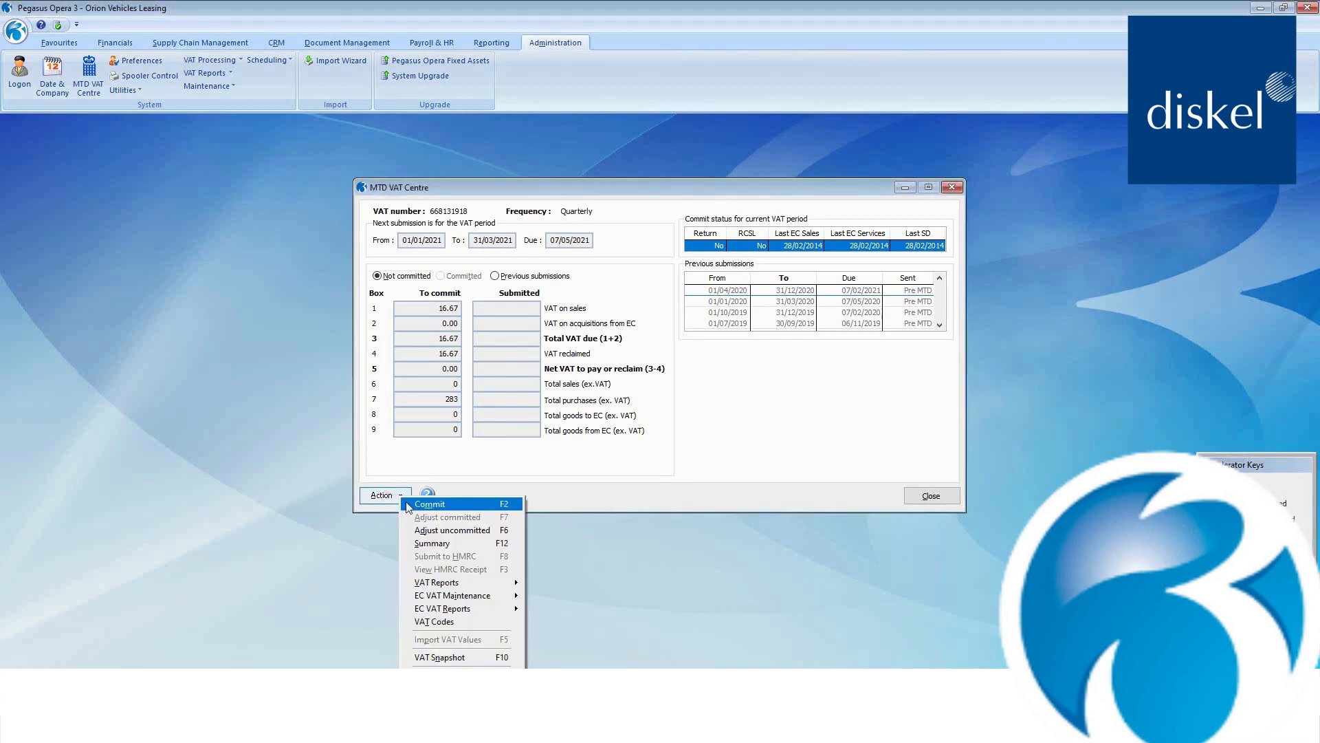
mouse_move(458, 586)
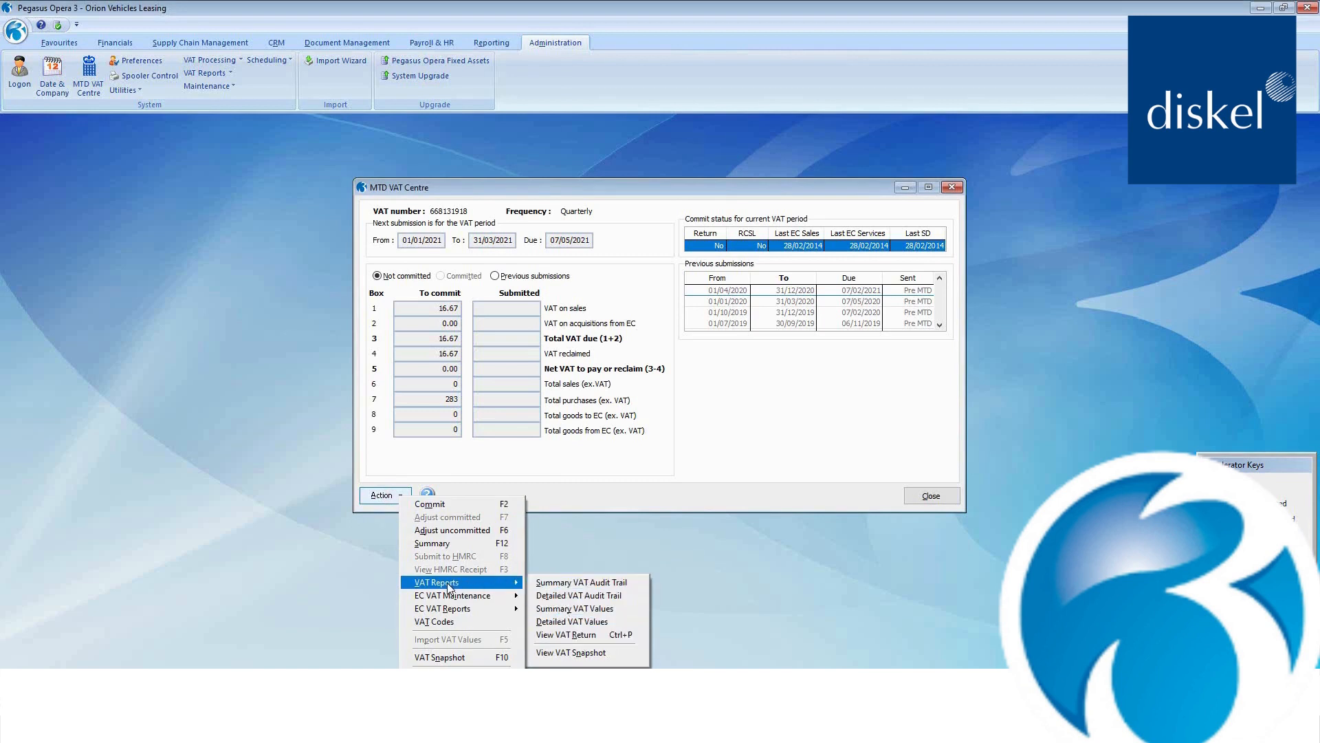
left_click(579, 620)
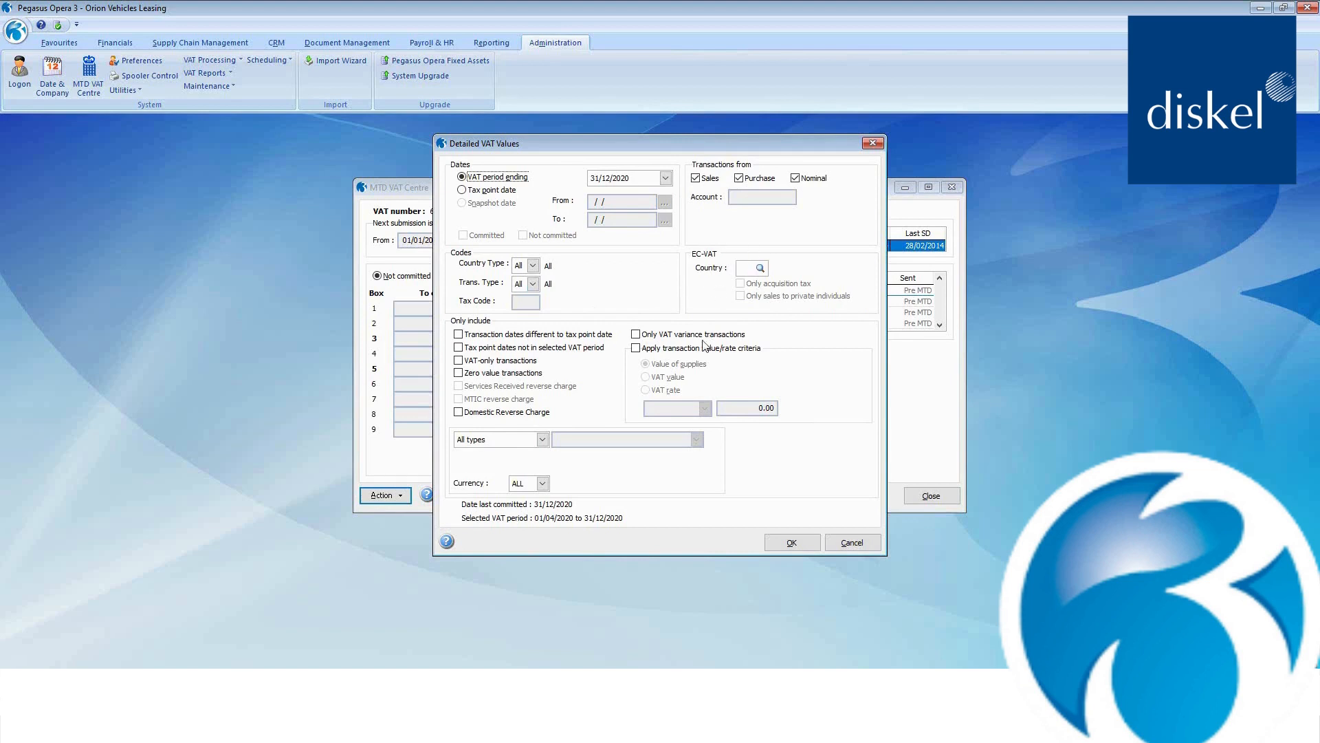
left_click(489, 190)
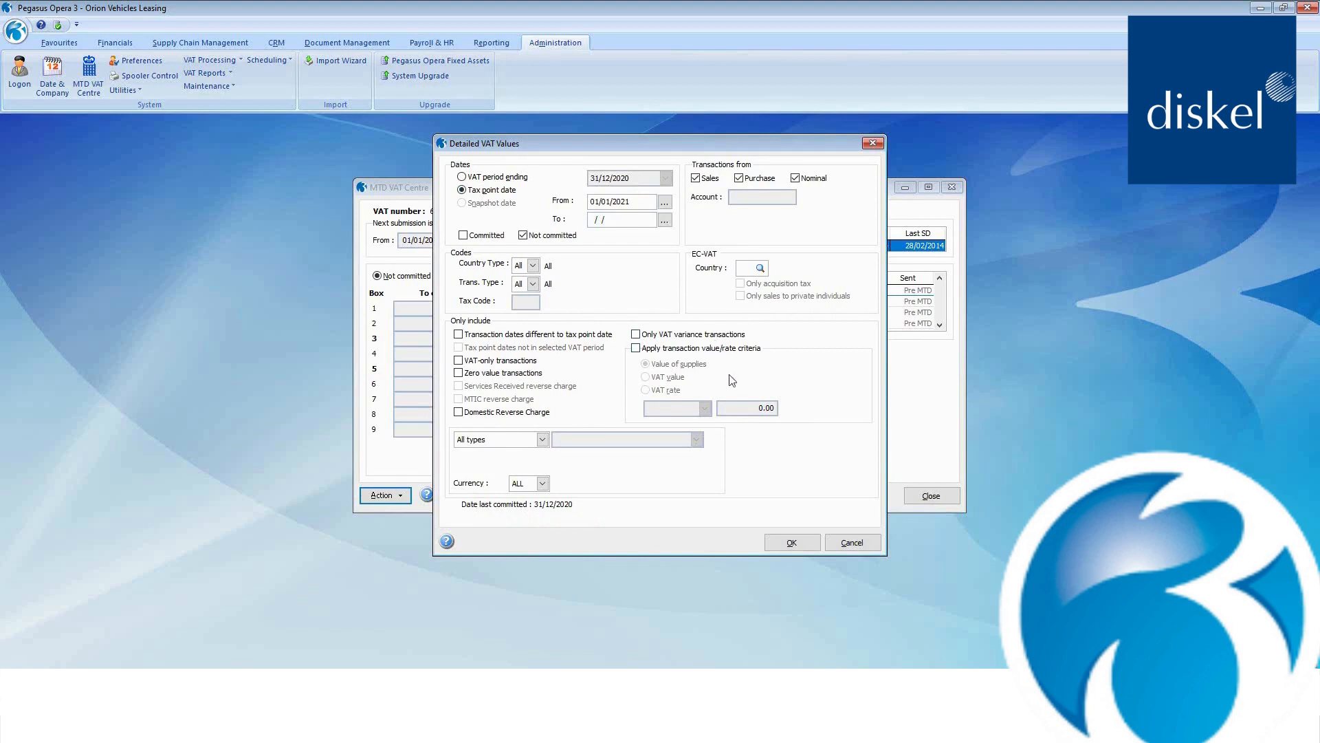
left_click(791, 542)
Publish the Detailed VAT Values with the Excel Report layout as DETAILEDVATR and review its columns through to Acquisition Tax
left_click(778, 255)
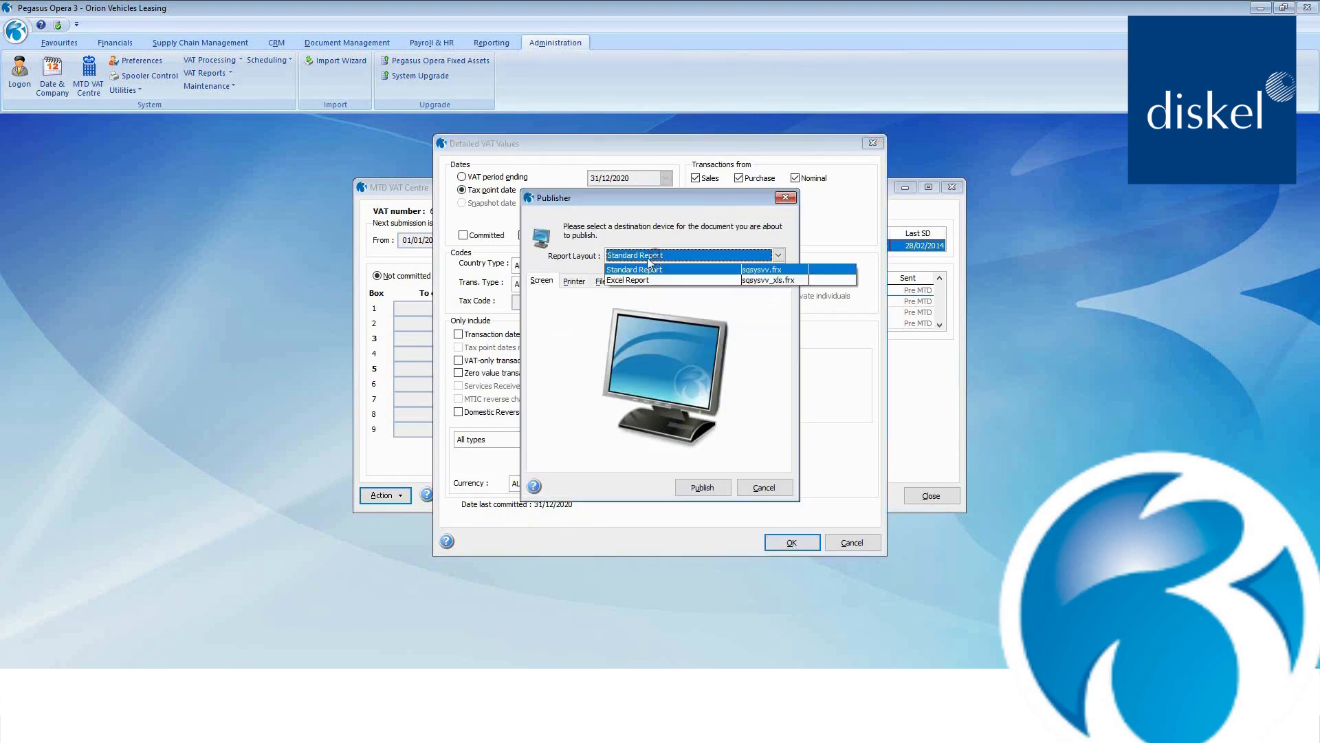
left_click(632, 278)
type("DETAILEDVATR")
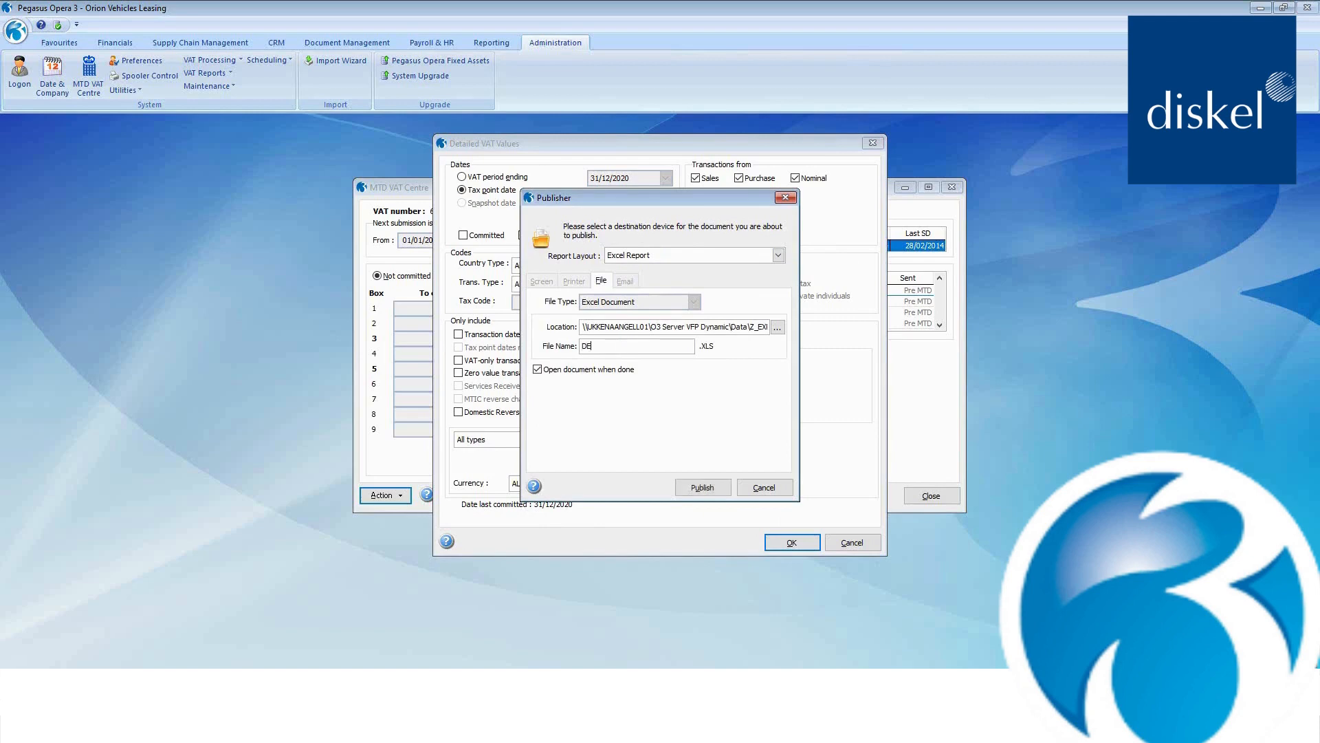
left_click(701, 486)
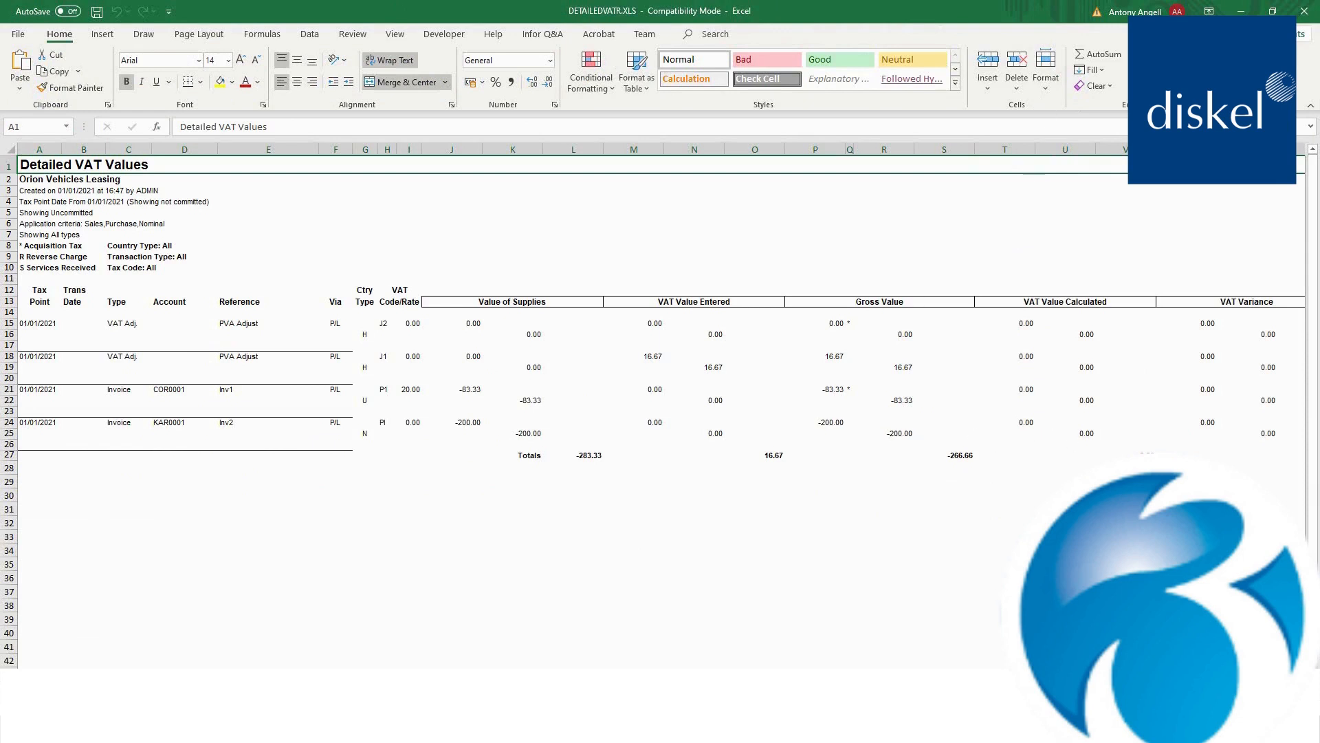
scroll(660, 303, "right", 3)
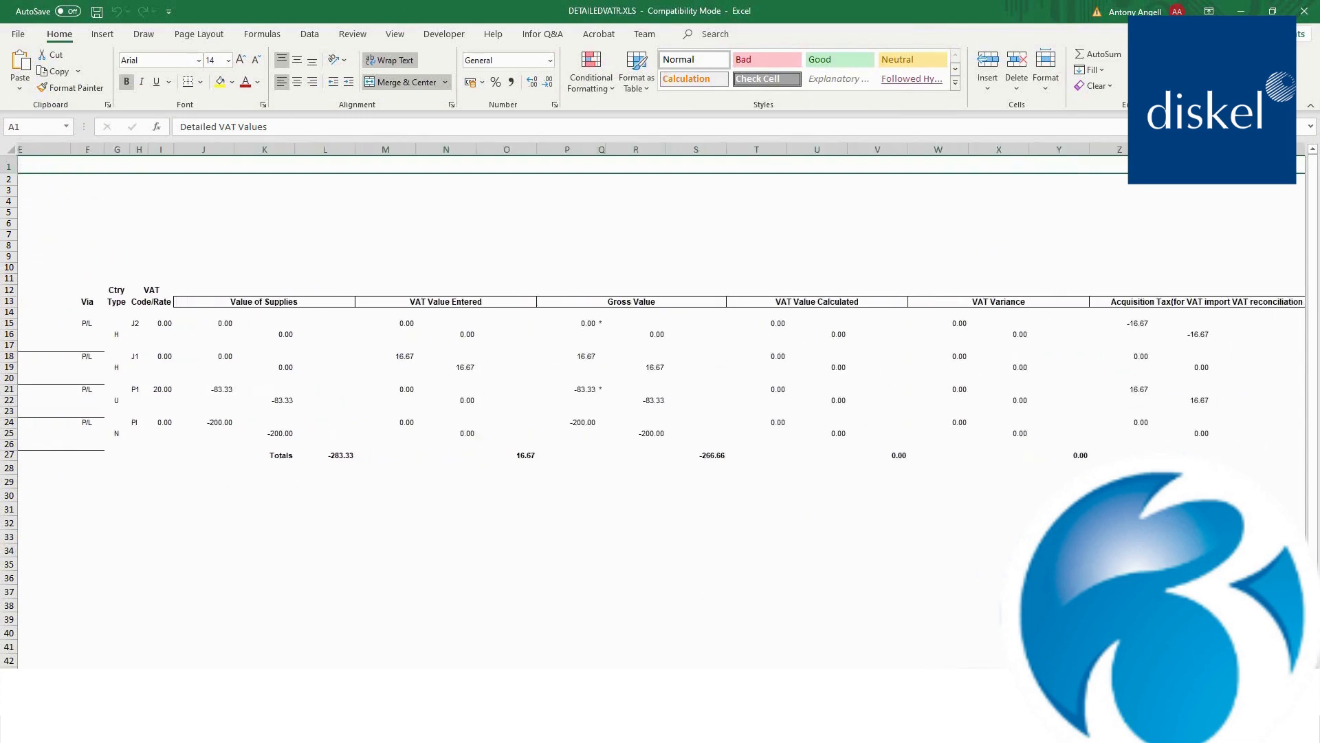
scroll(660, 303, "left", 3)
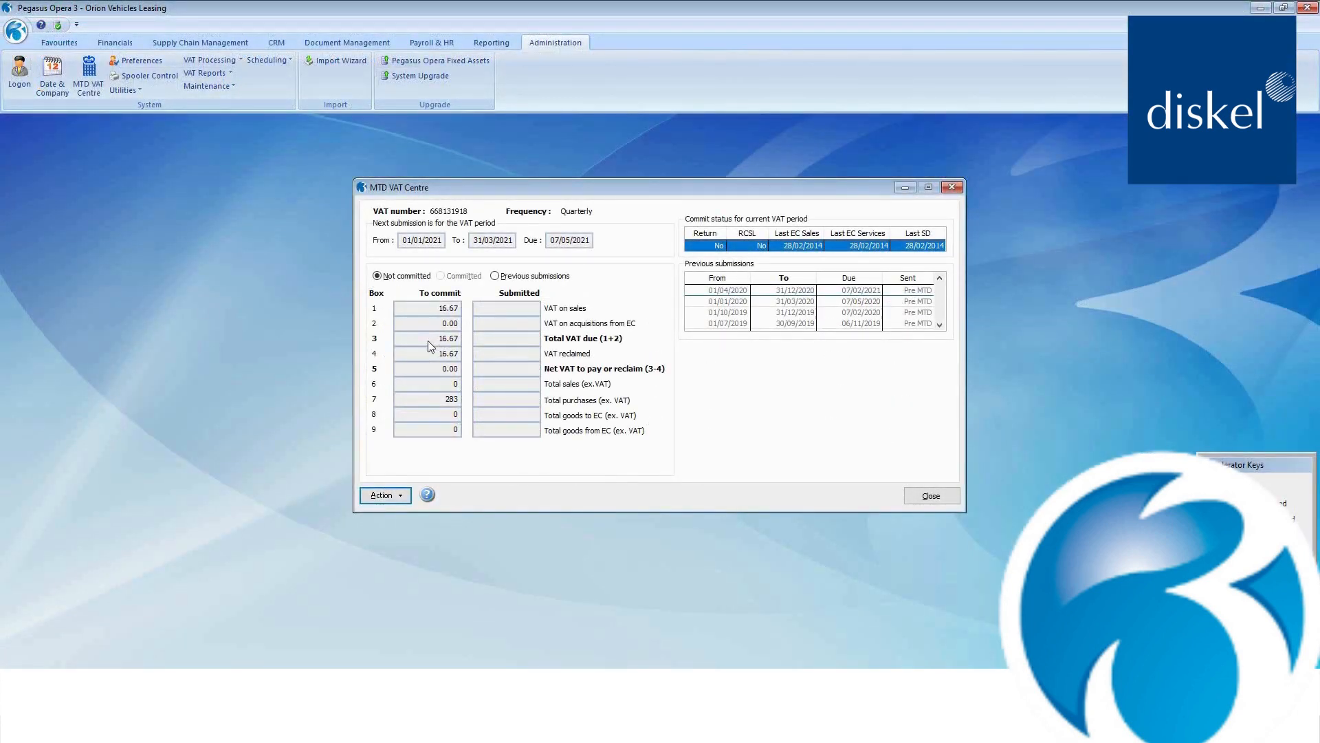
Start an uncommitted VAT adjustment for the P/L ledger with the reference PVA Adjust
left_click(396, 497)
left_click(441, 526)
left_click(655, 231)
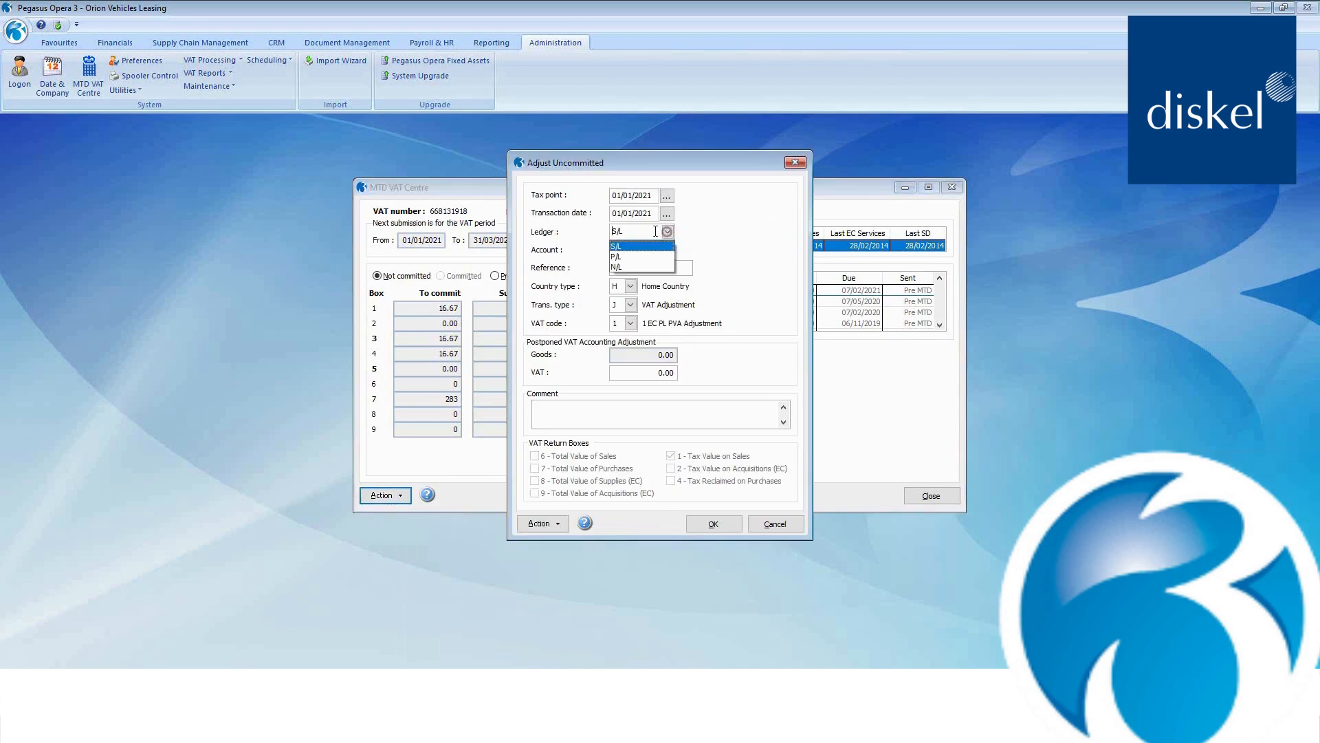
left_click(626, 257)
left_click(620, 268)
type("PVA Adjust")
key("Tab")
Set the adjustment's VAT code to 4 (4&1 RoW PL PVA Adjustment) with a VAT value of 40.00 and post it
left_click(632, 324)
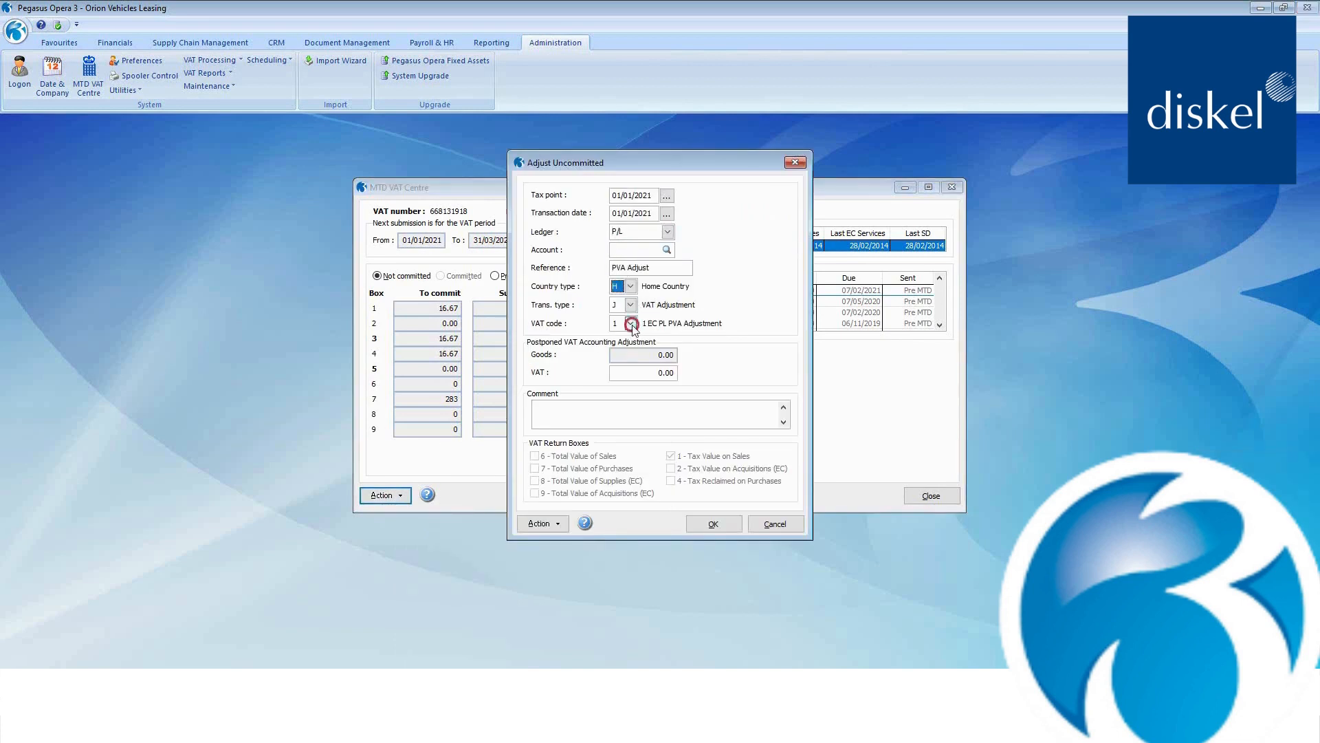
left_click(632, 372)
left_click(631, 371)
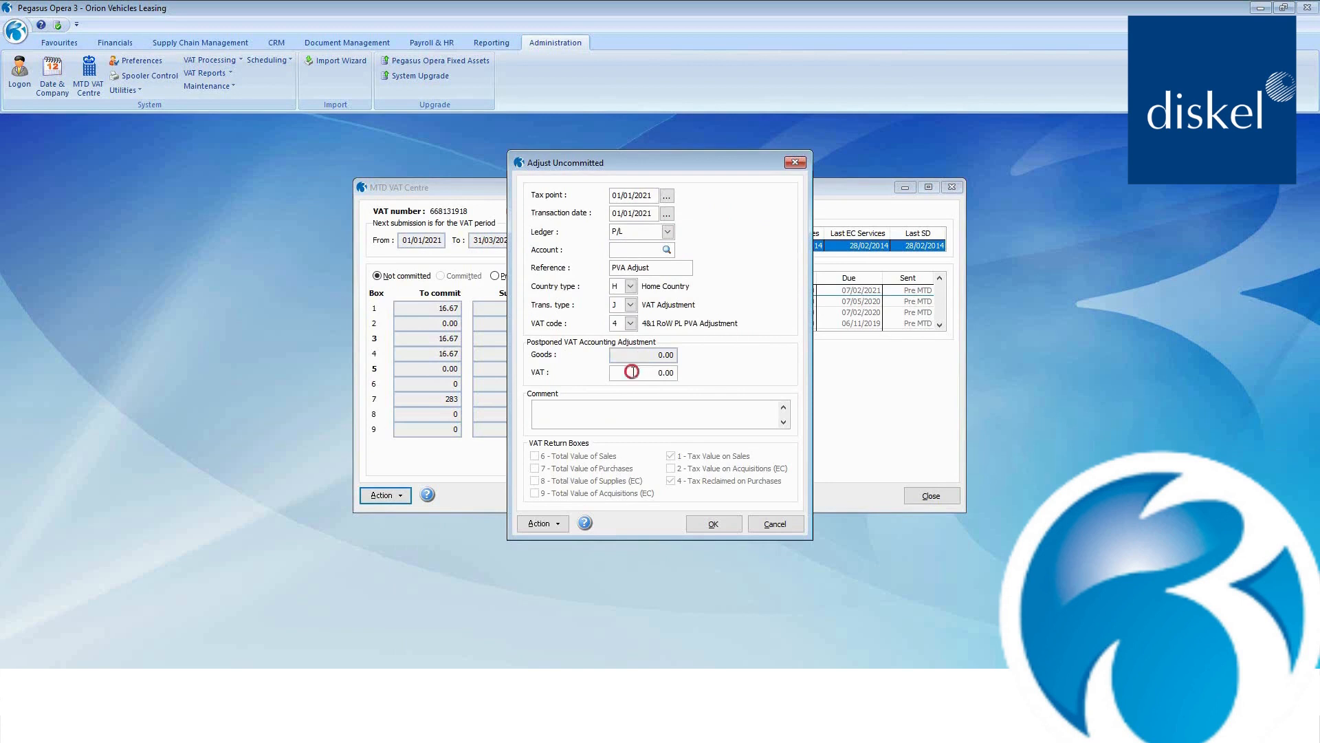
type("40")
key("Tab")
left_click(718, 531)
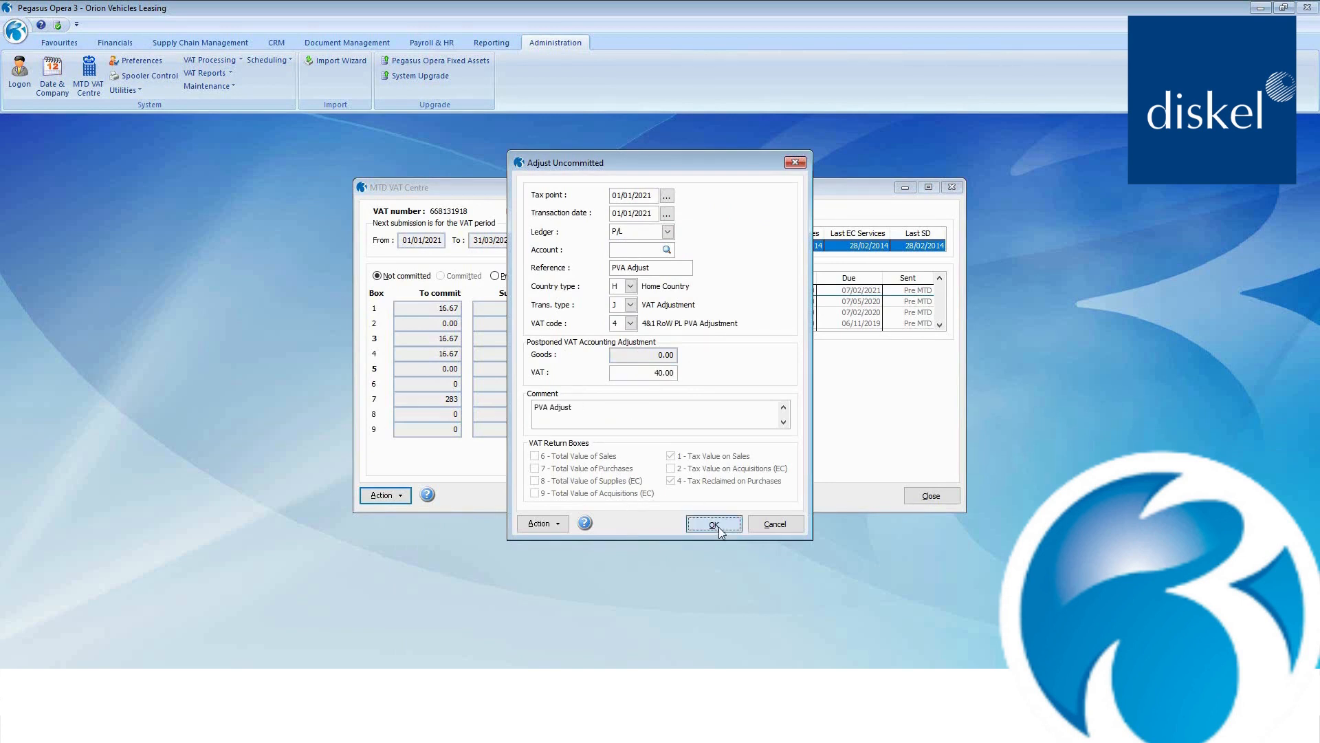
left_click(693, 412)
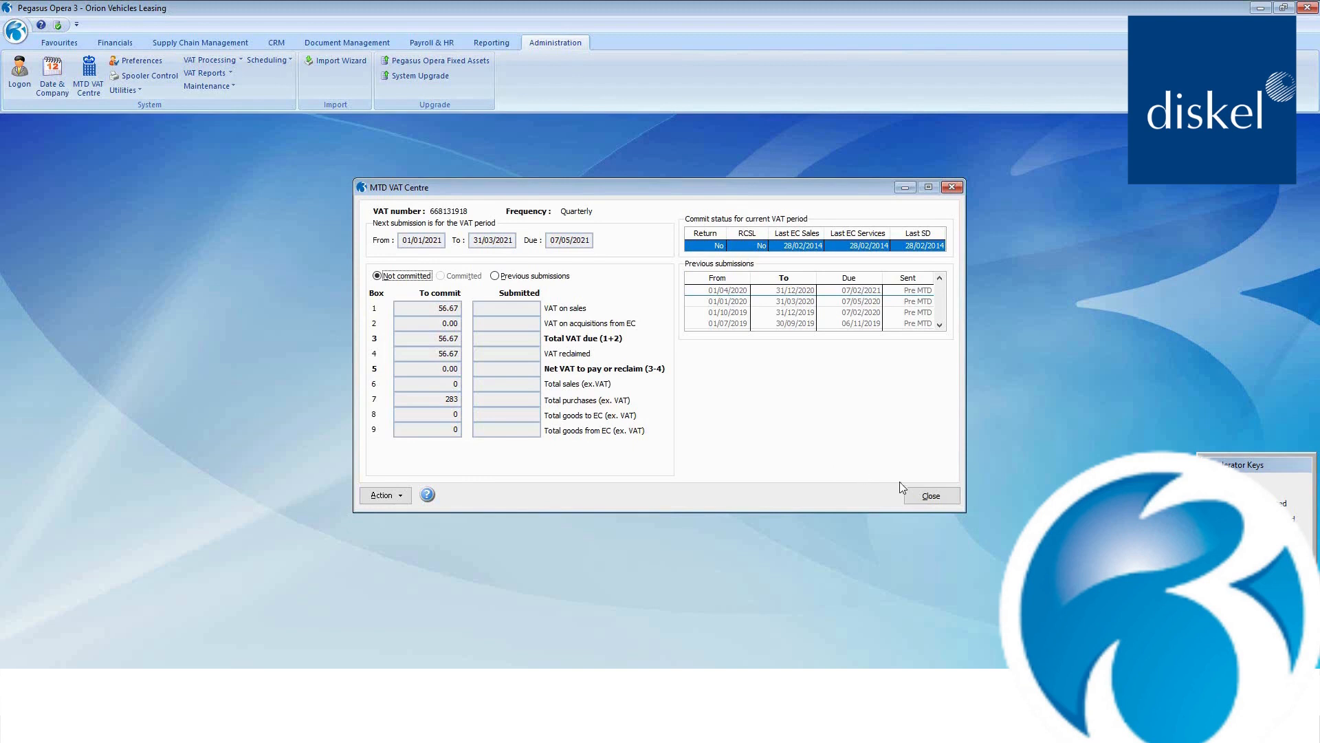
Close the MTD VAT Centre and open the French customer Allip and Sons Limited in sales processing
left_click(914, 492)
left_click(113, 42)
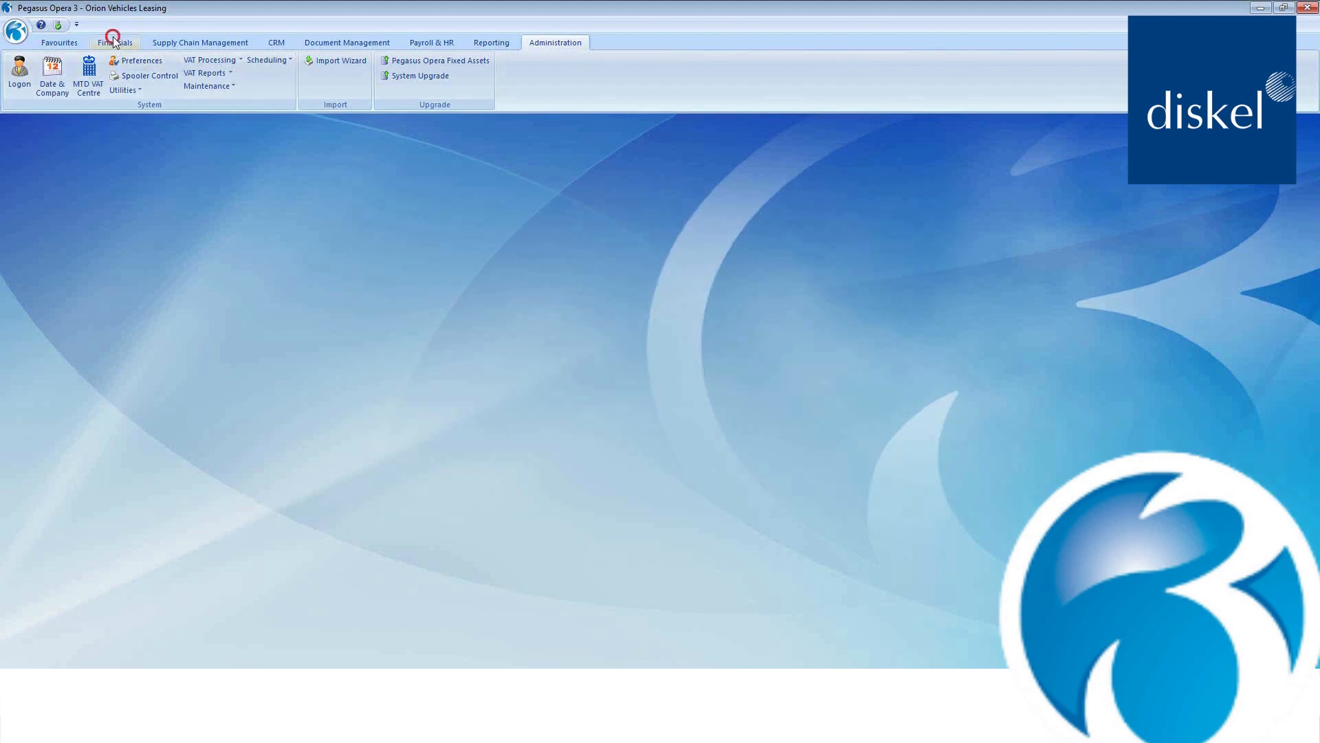
left_click(25, 72)
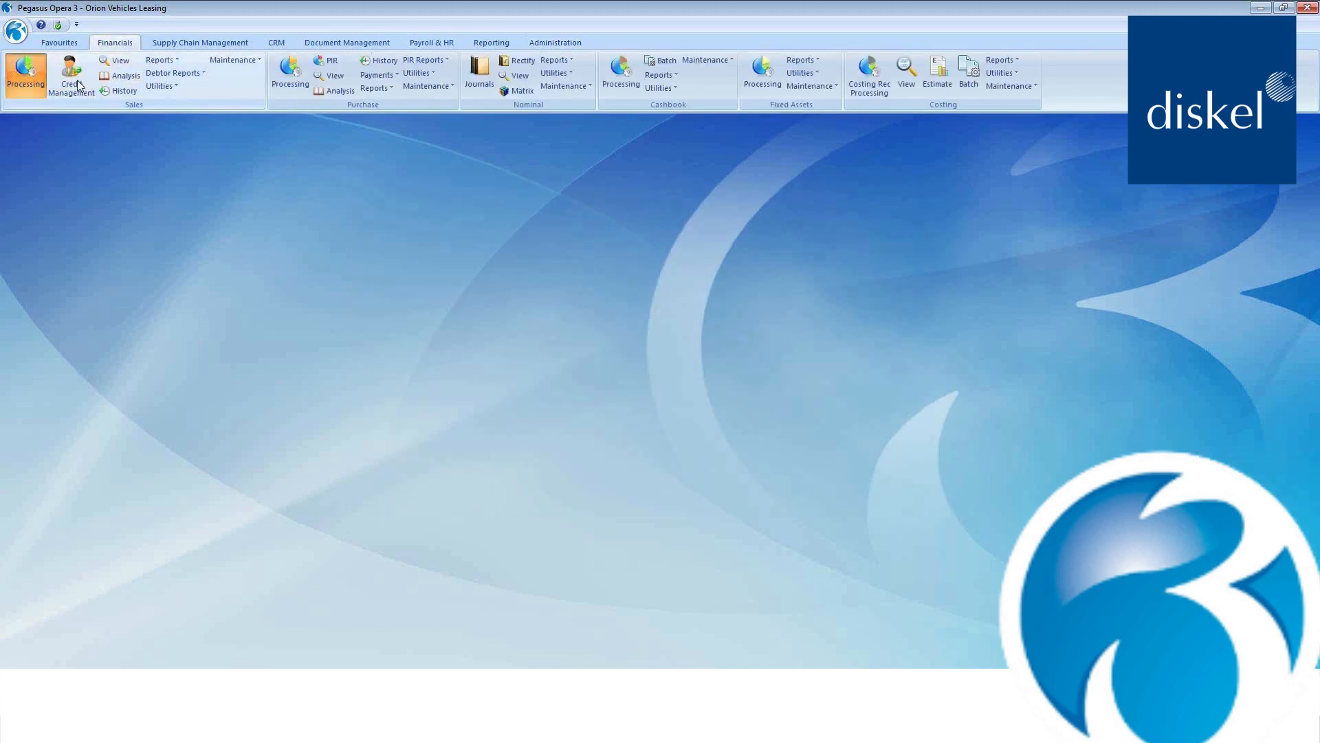
left_click(527, 217)
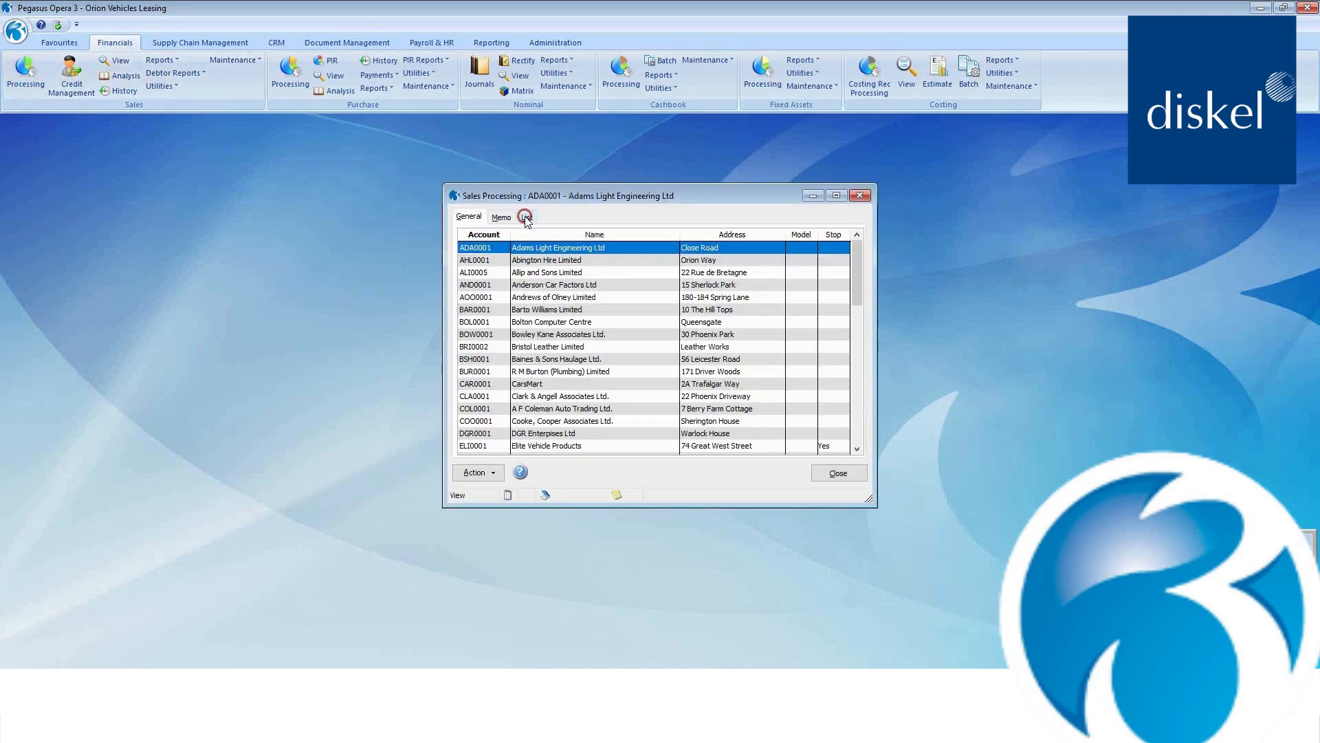
double_click(526, 271)
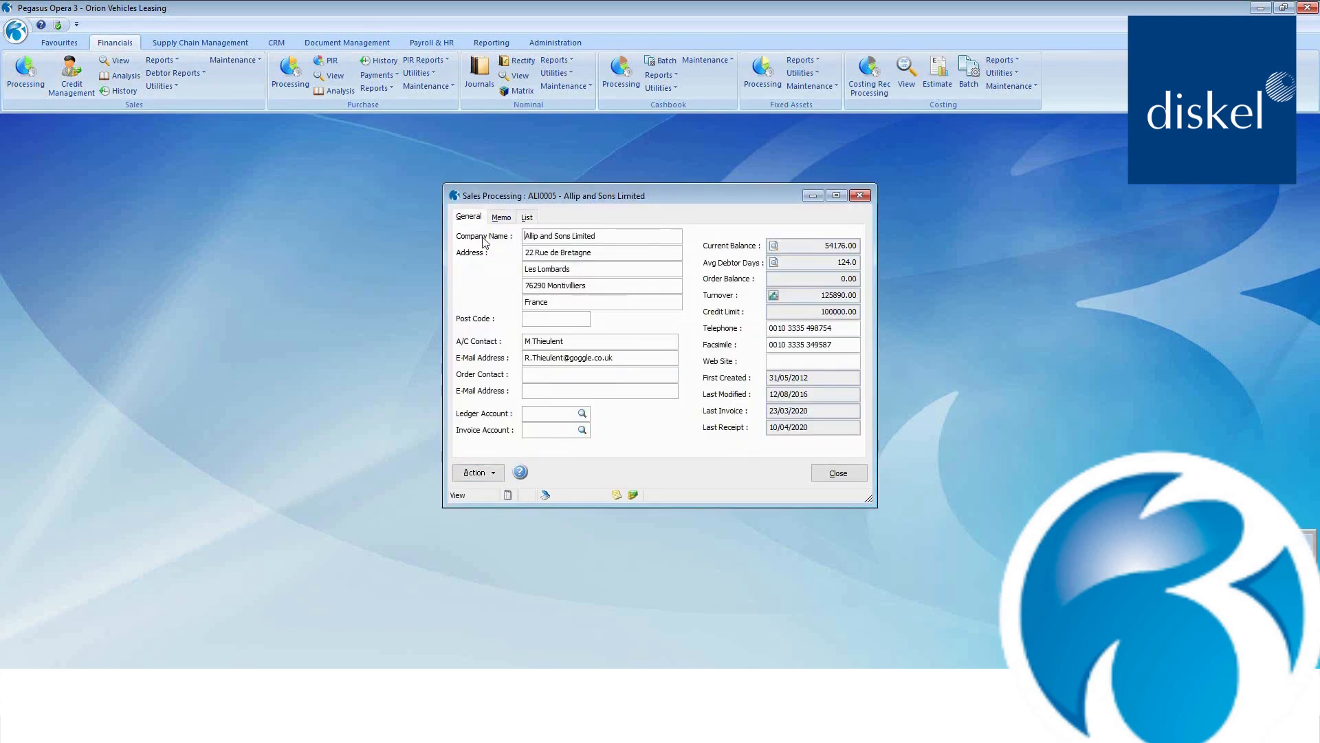
Complete the sales invoice header with reference Inv3 and a foreign currency value of 300.00 EUR, and accept it
left_click(633, 295)
type("I")
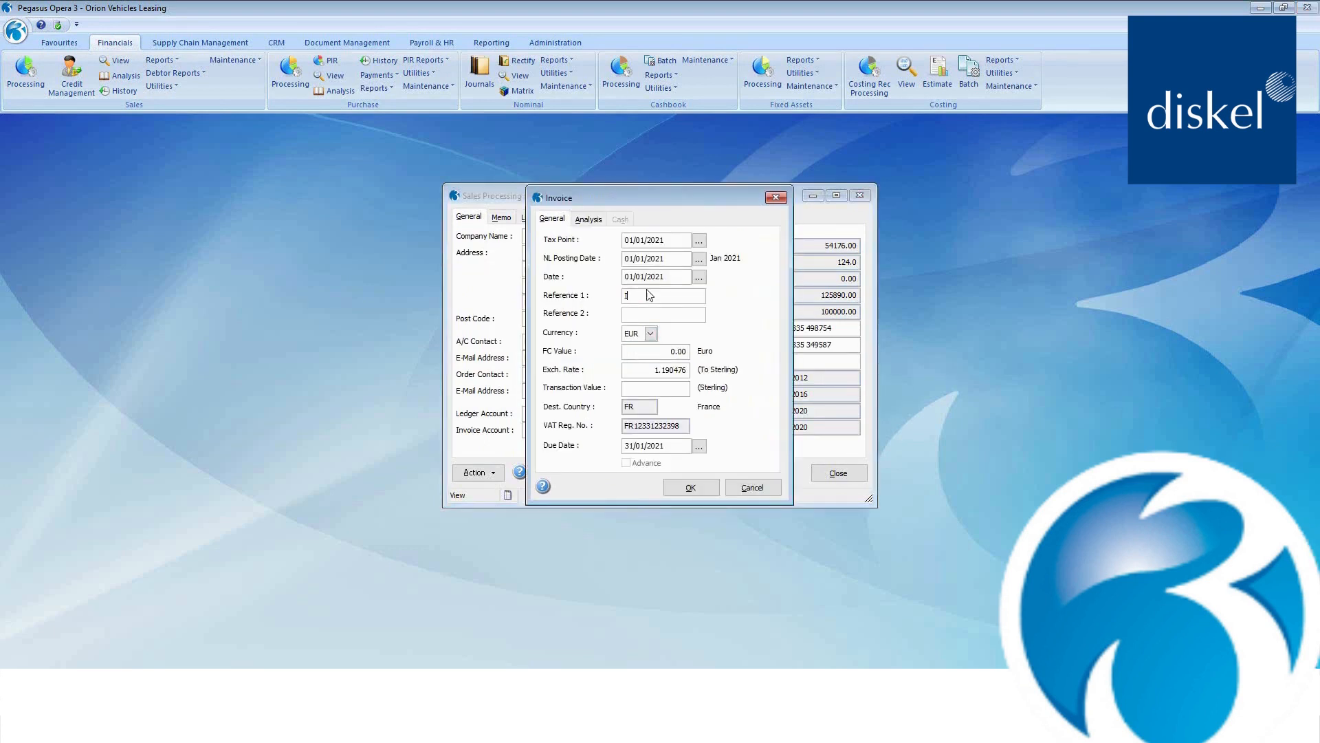
type("nv3")
left_click(659, 352)
type("300 .")
key("Tab")
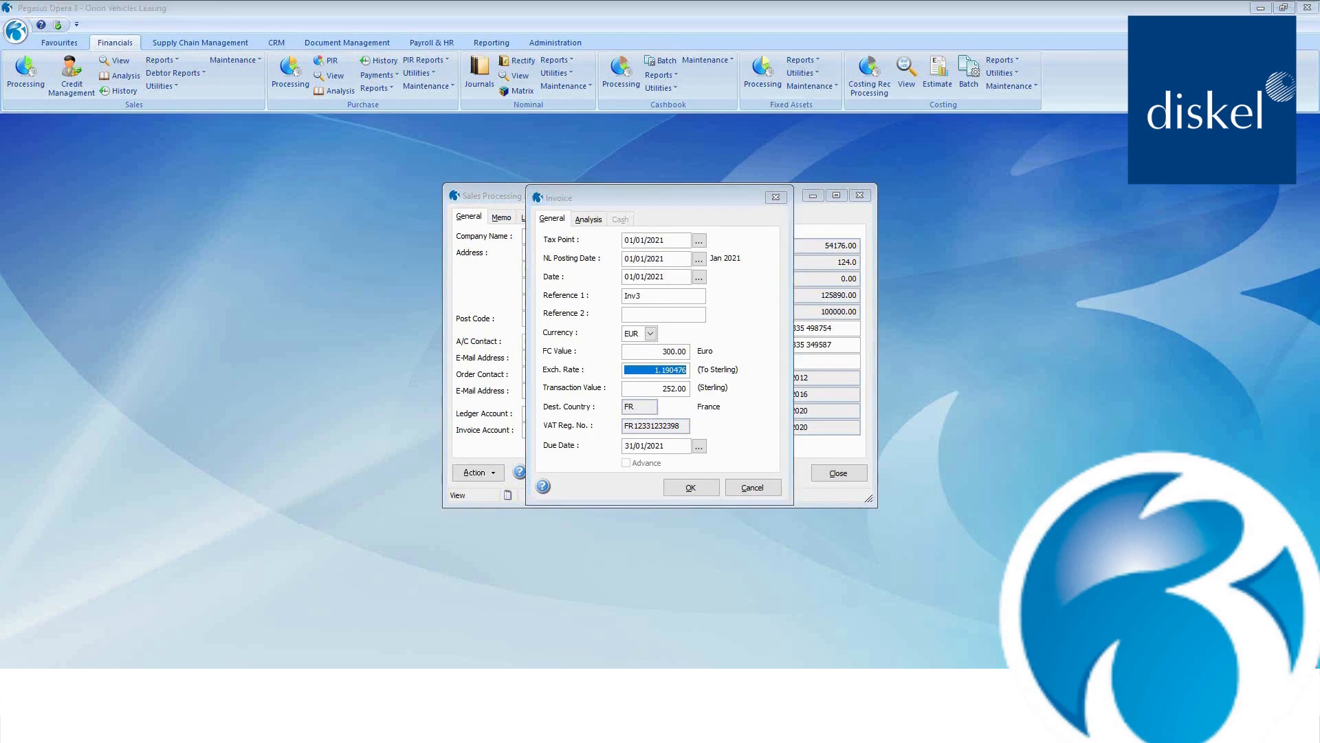
left_click(694, 494)
Analyse a goods value of 300.00 to Lease - Accessories (ACCE01) with VAT code 1
left_click(546, 218)
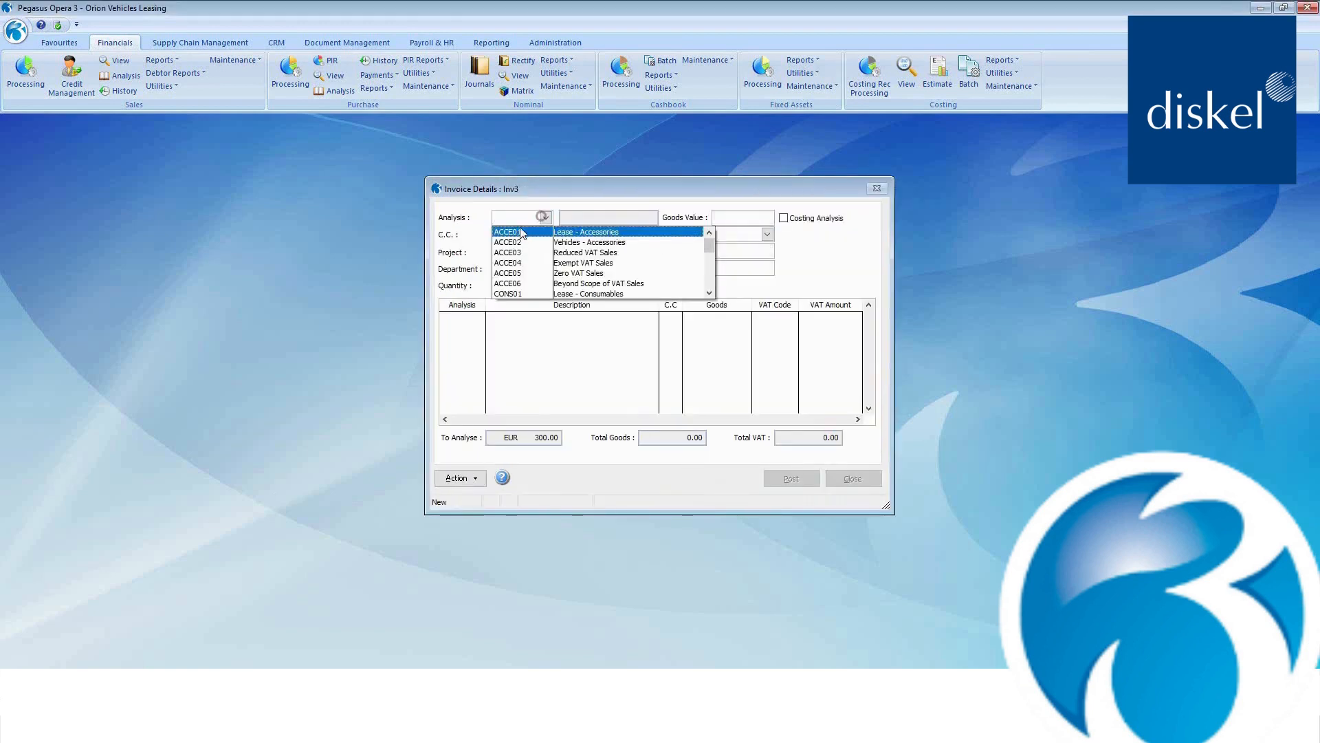
left_click(522, 231)
left_click(728, 218)
type("300")
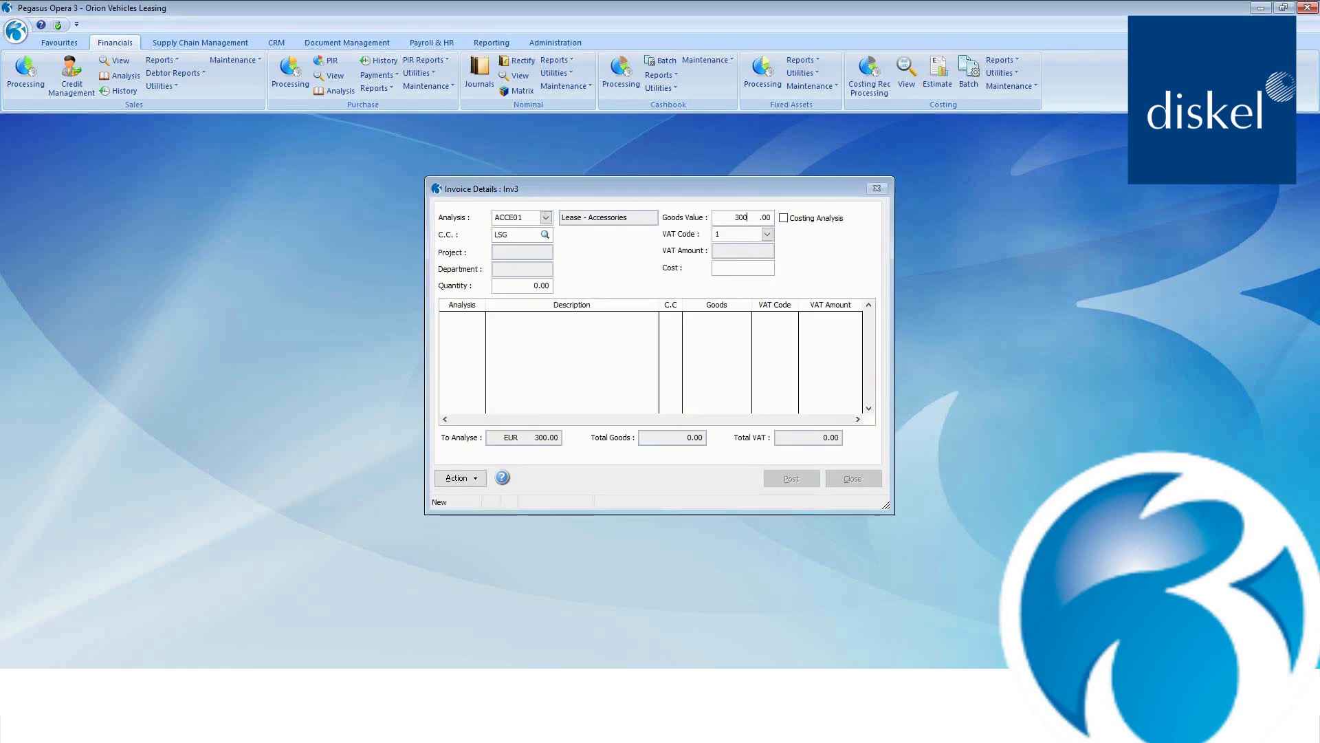
key("Tab")
left_click(687, 259)
left_click(682, 272)
left_click(710, 464)
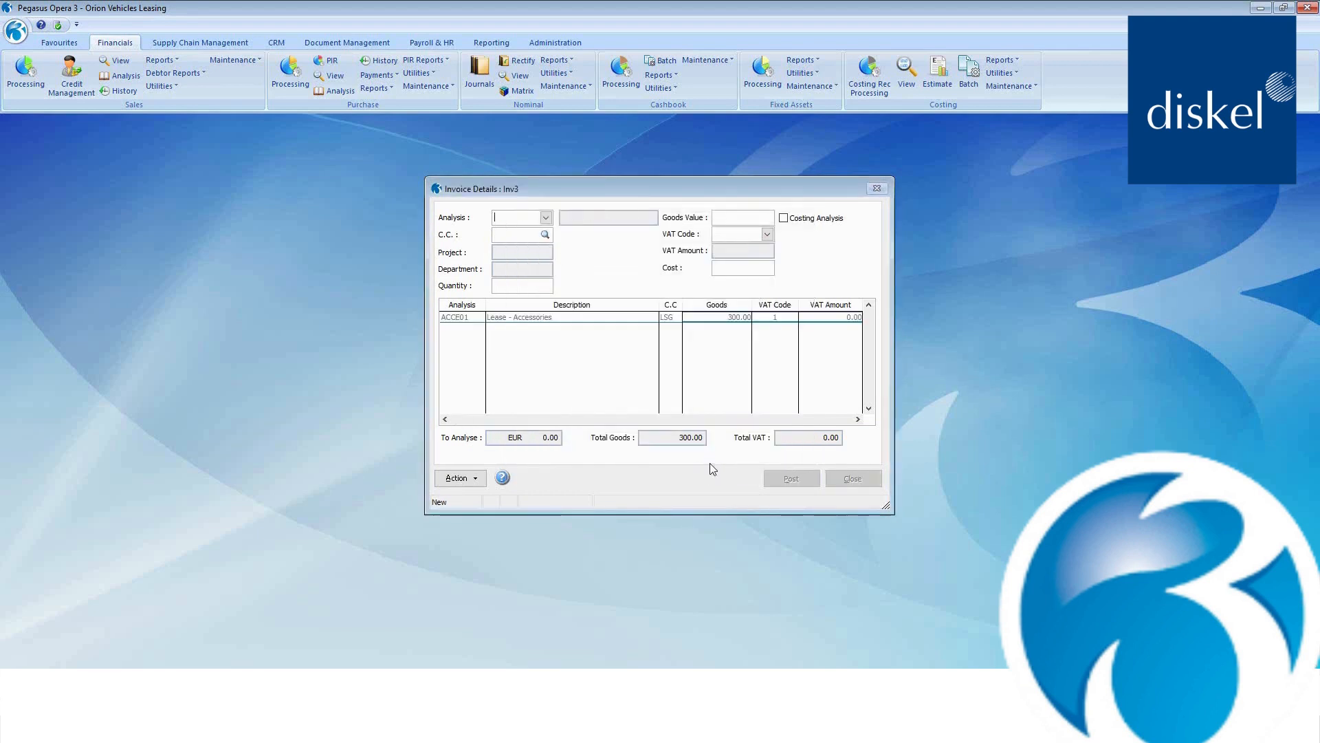
Post sales invoice Inv3 and close the sales processing window
left_click(792, 479)
left_click(691, 487)
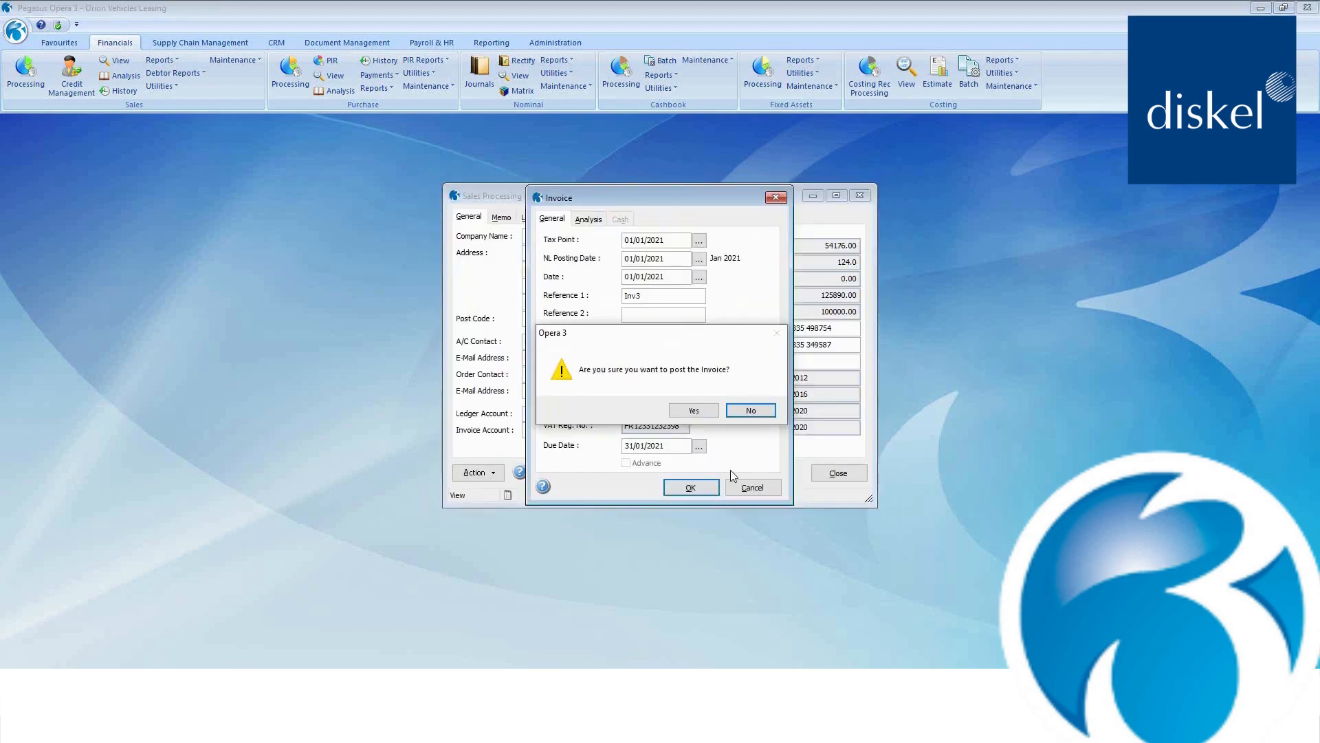
left_click(694, 411)
left_click(689, 371)
left_click(818, 475)
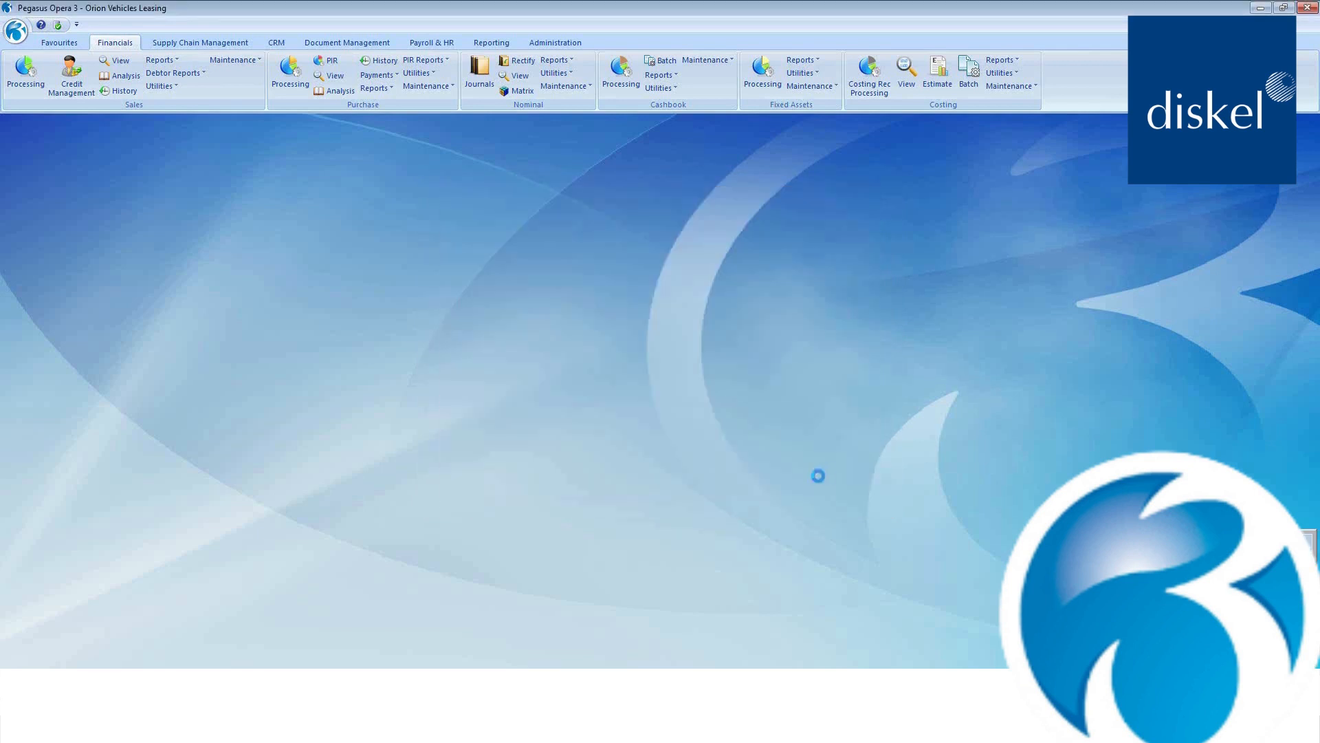
Reopen the MTD VAT Centre and start the Detailed VAT Audit Trail report
left_click(553, 43)
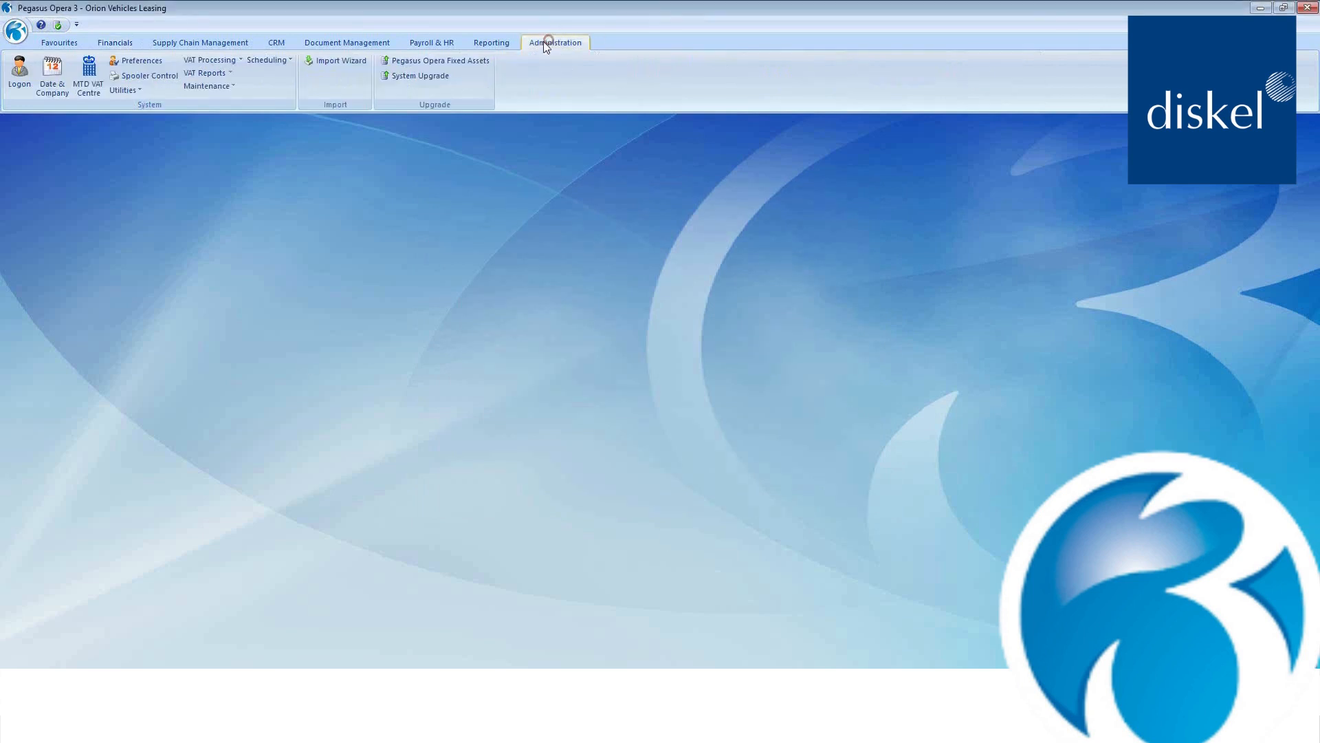
left_click(92, 84)
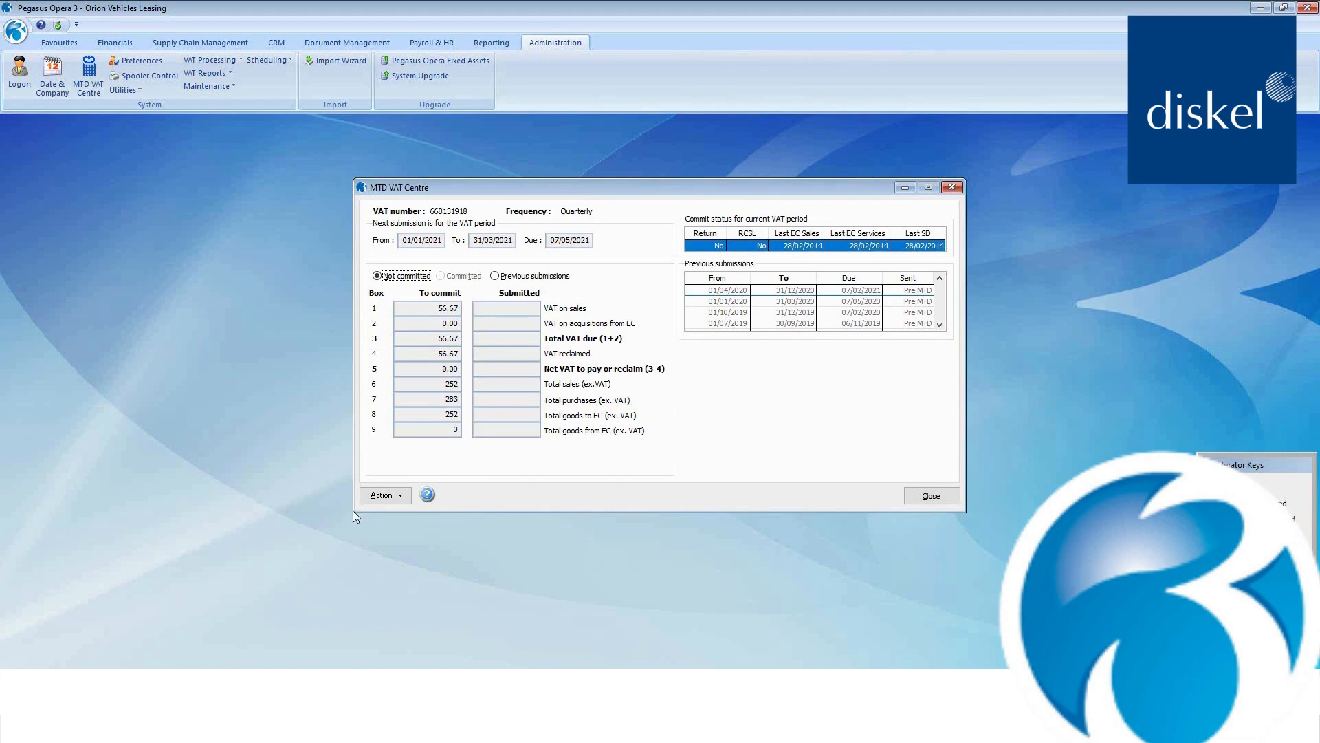
left_click(376, 496)
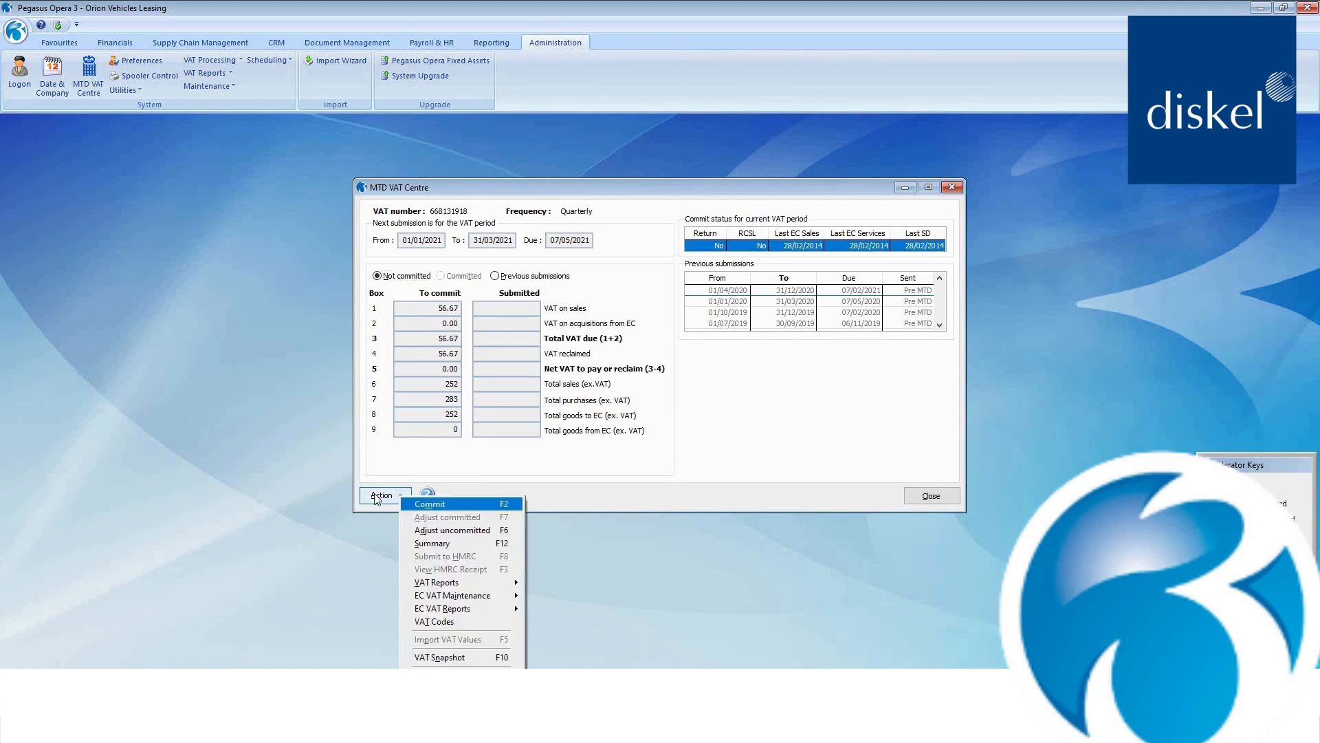
mouse_move(447, 583)
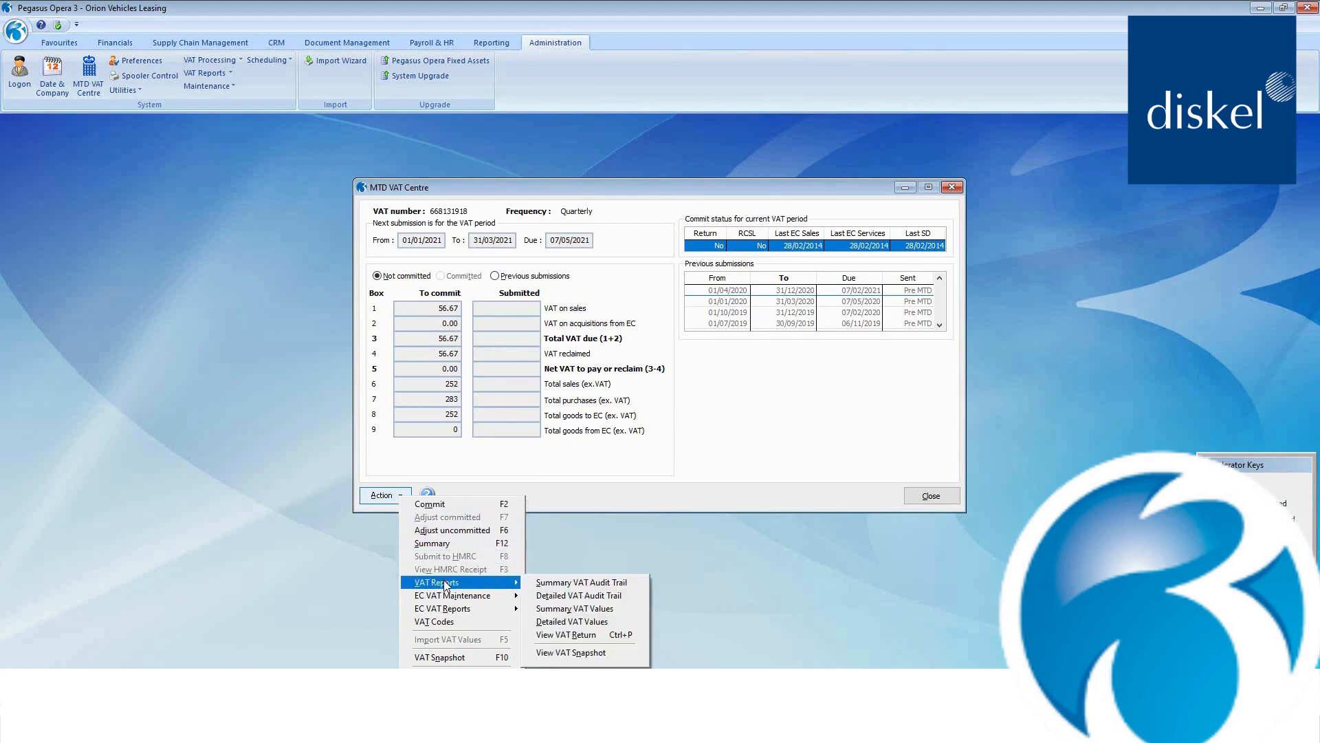
left_click(558, 595)
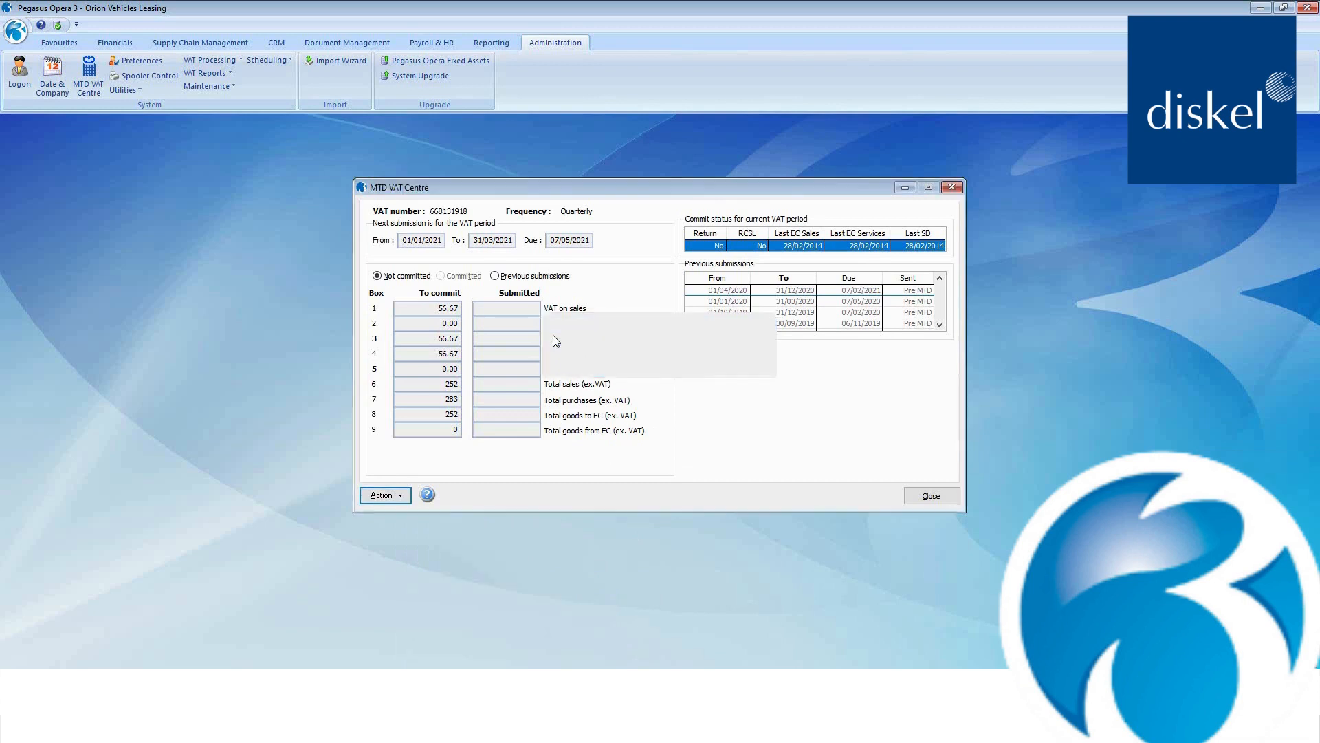
Limit the audit trail to uncommitted sales transactions by tax point date from 01/01/2021, excluding purchase and nominal, and accept the criteria
left_click(739, 177)
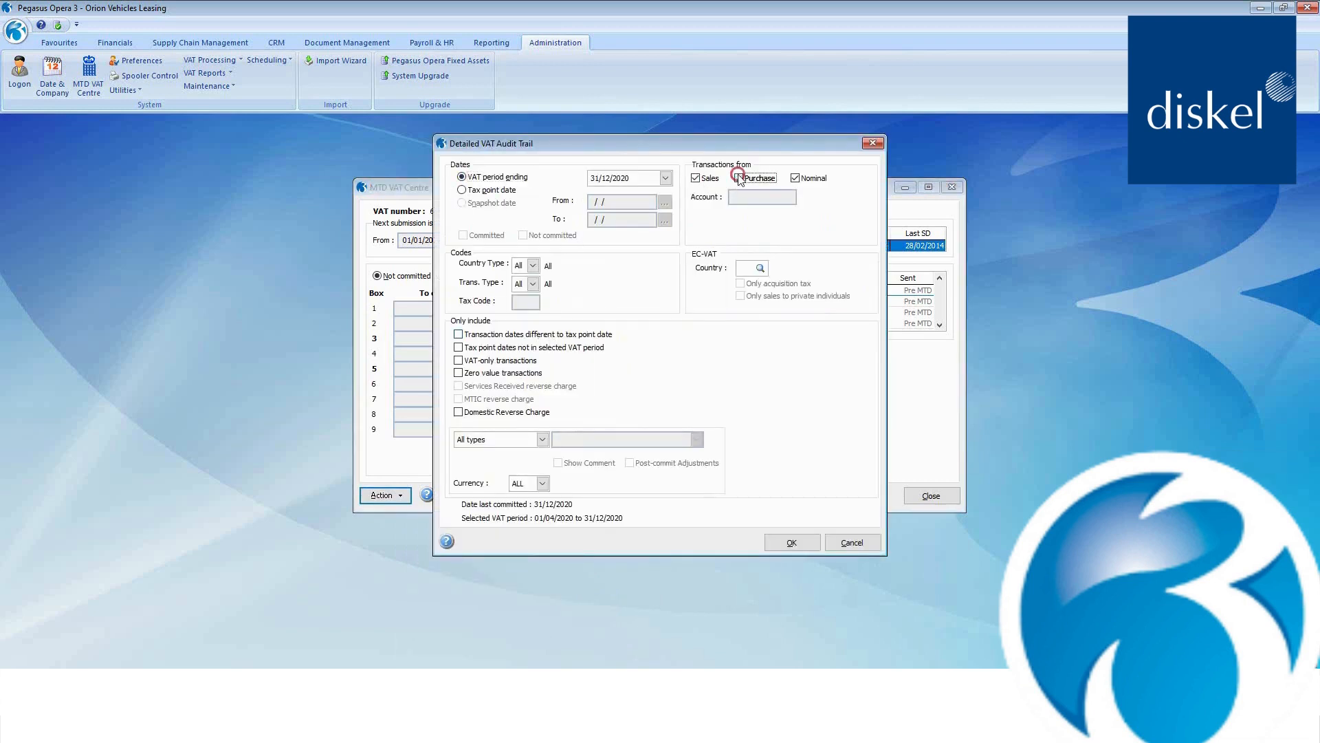
left_click(798, 176)
left_click(483, 190)
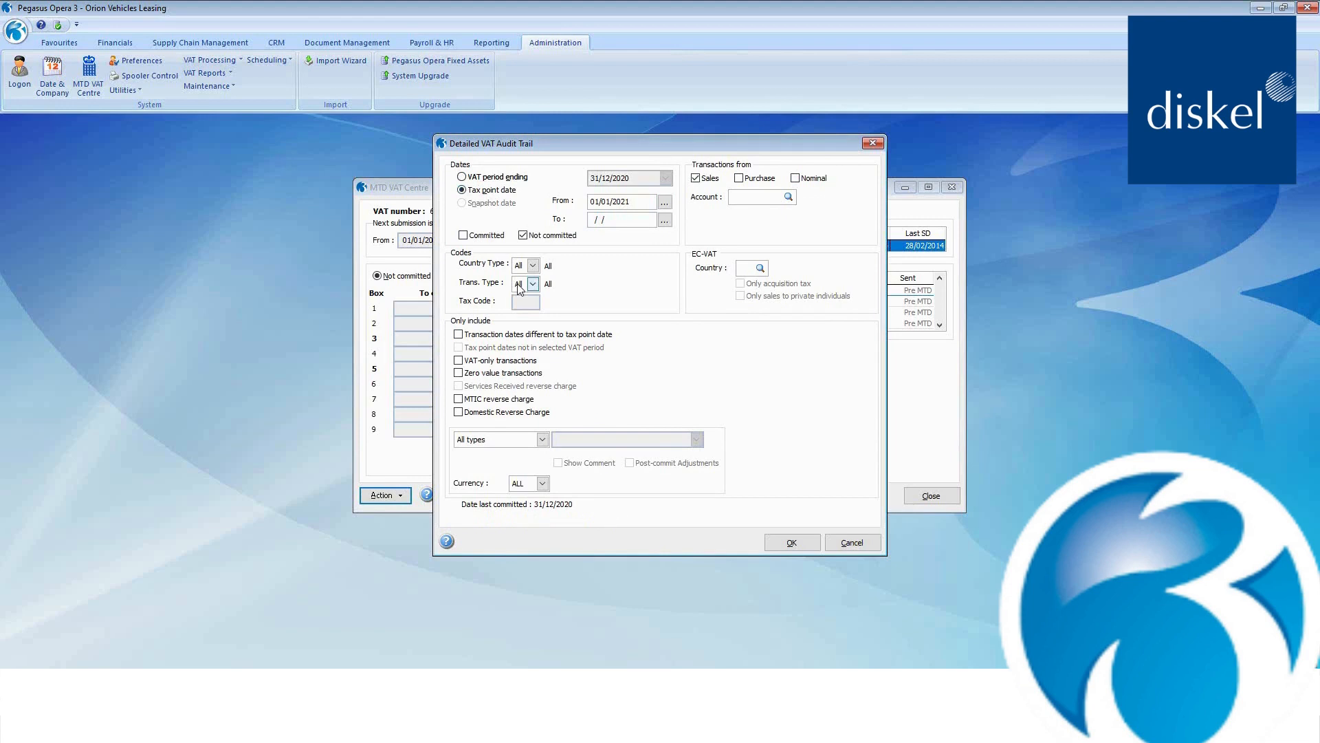
left_click(786, 543)
Publish the audit trail with the Excel Report layout as DETAILEDVATAUDIT.XLS
left_click(715, 253)
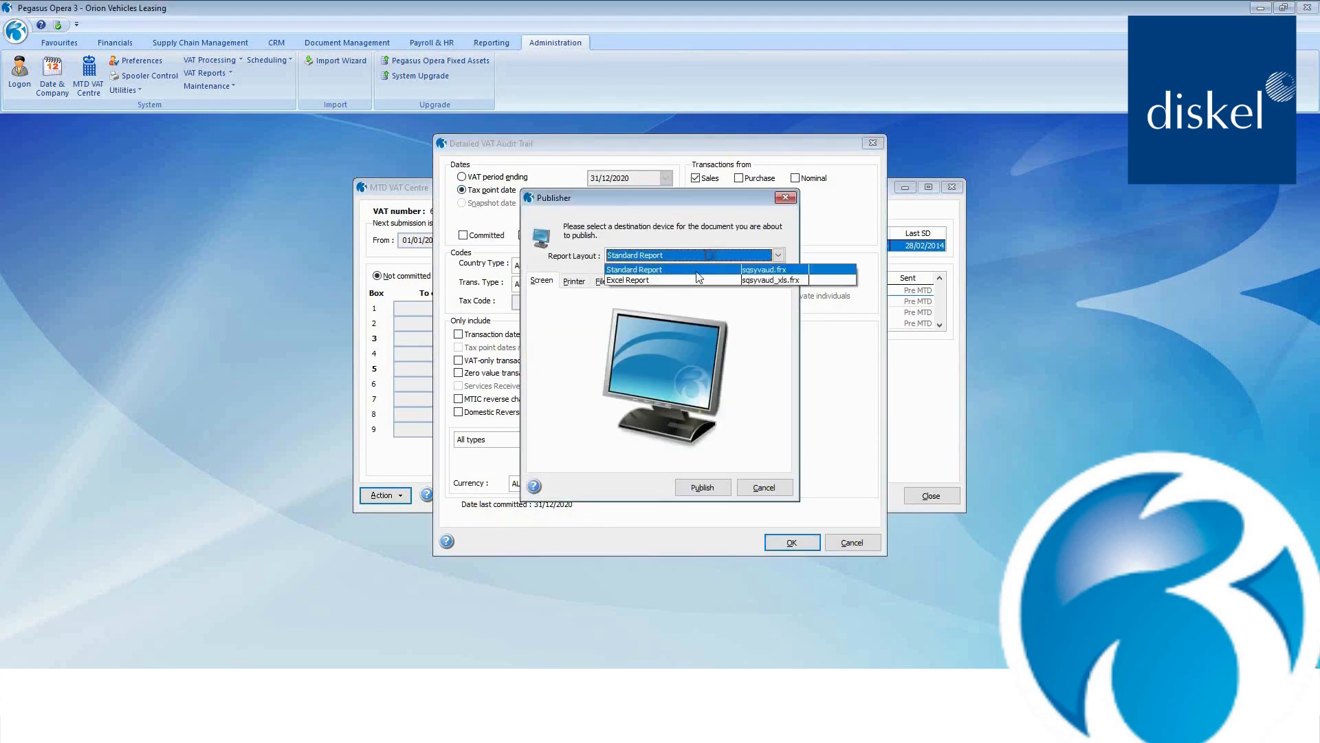
left_click(687, 278)
type("DETAI")
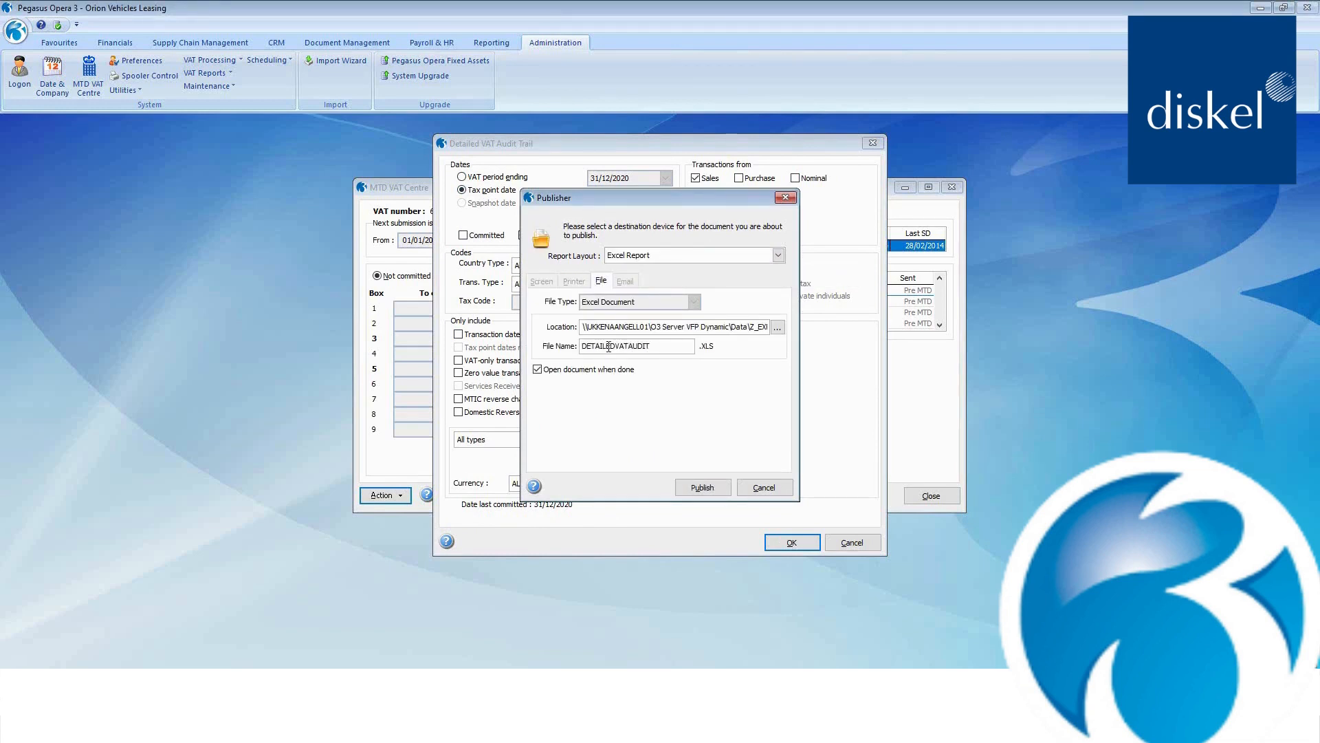
type("LEDVATAUDIT")
left_click(702, 487)
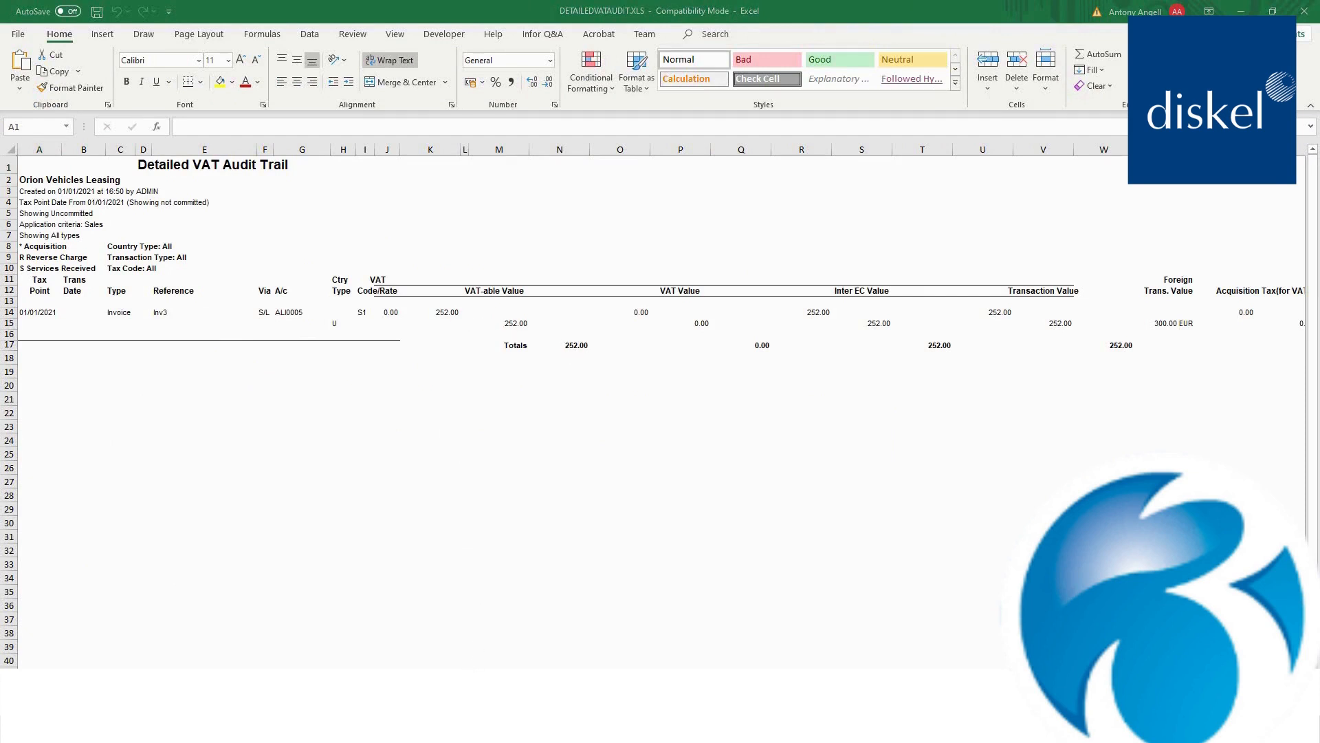
Switch back to Pegasus Opera 3 and start an uncommitted VAT adjustment with reference PVA Adjust and VAT code 8 EC SL PVA Adjustment
mouse_move(355, 727)
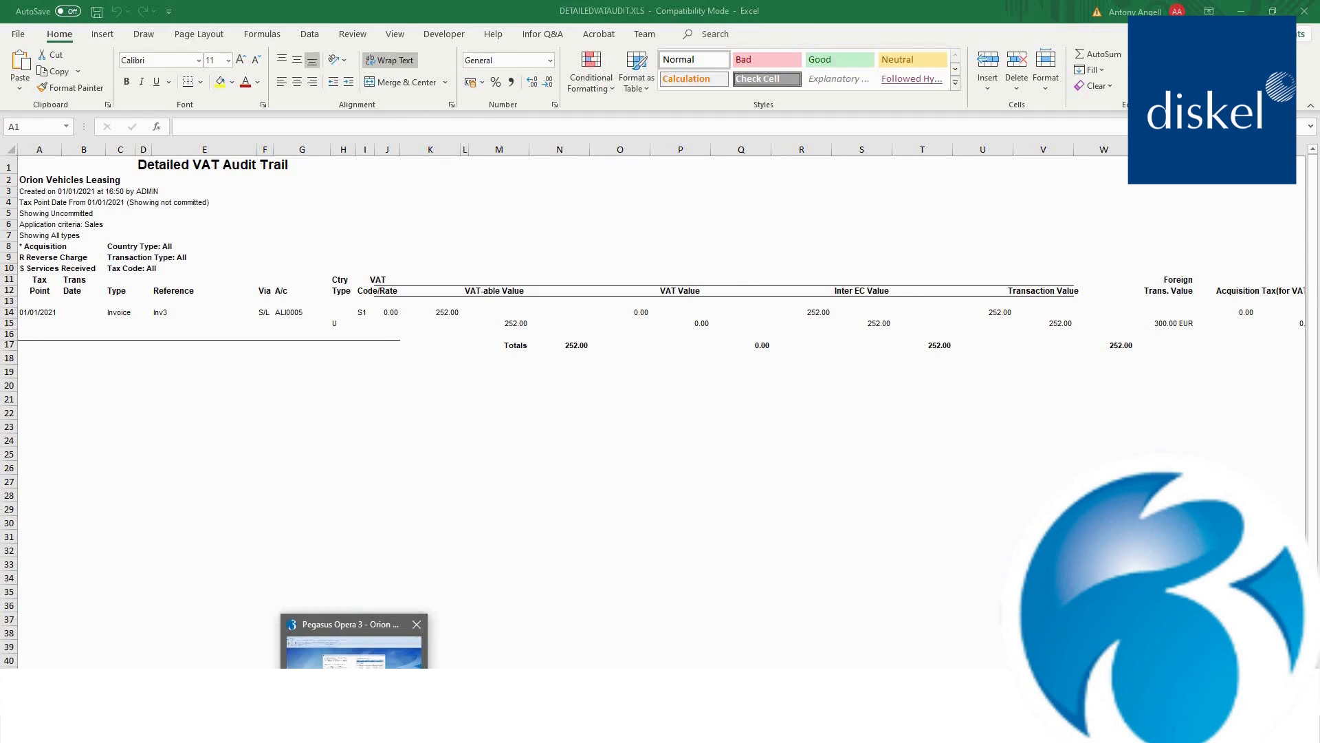
left_click(354, 656)
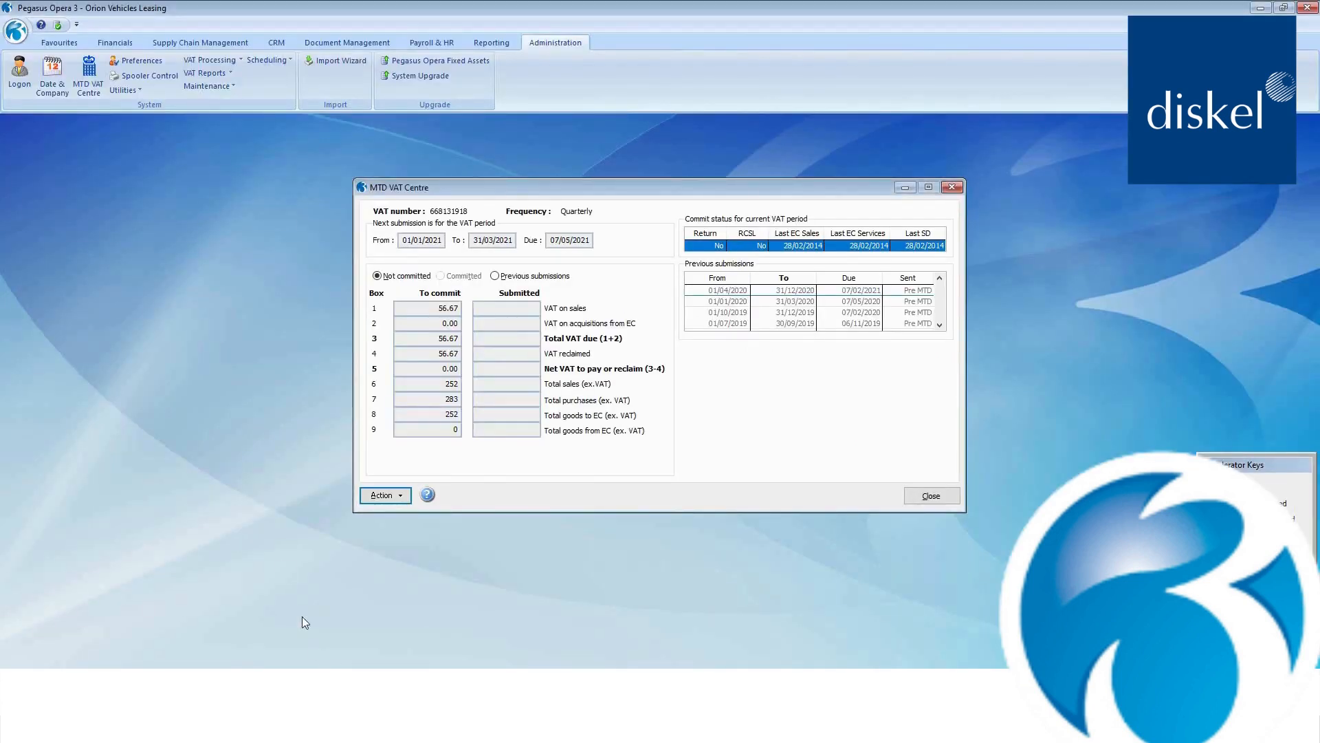
left_click(389, 495)
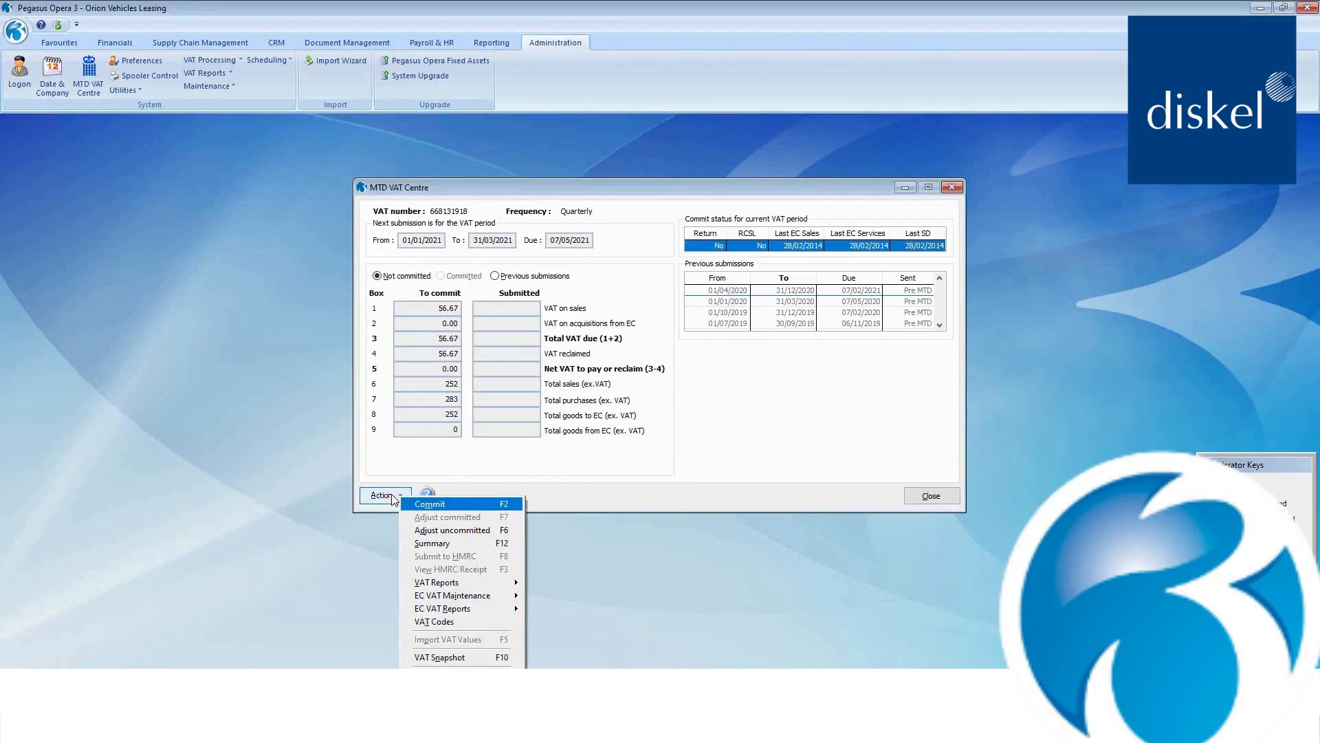
left_click(429, 530)
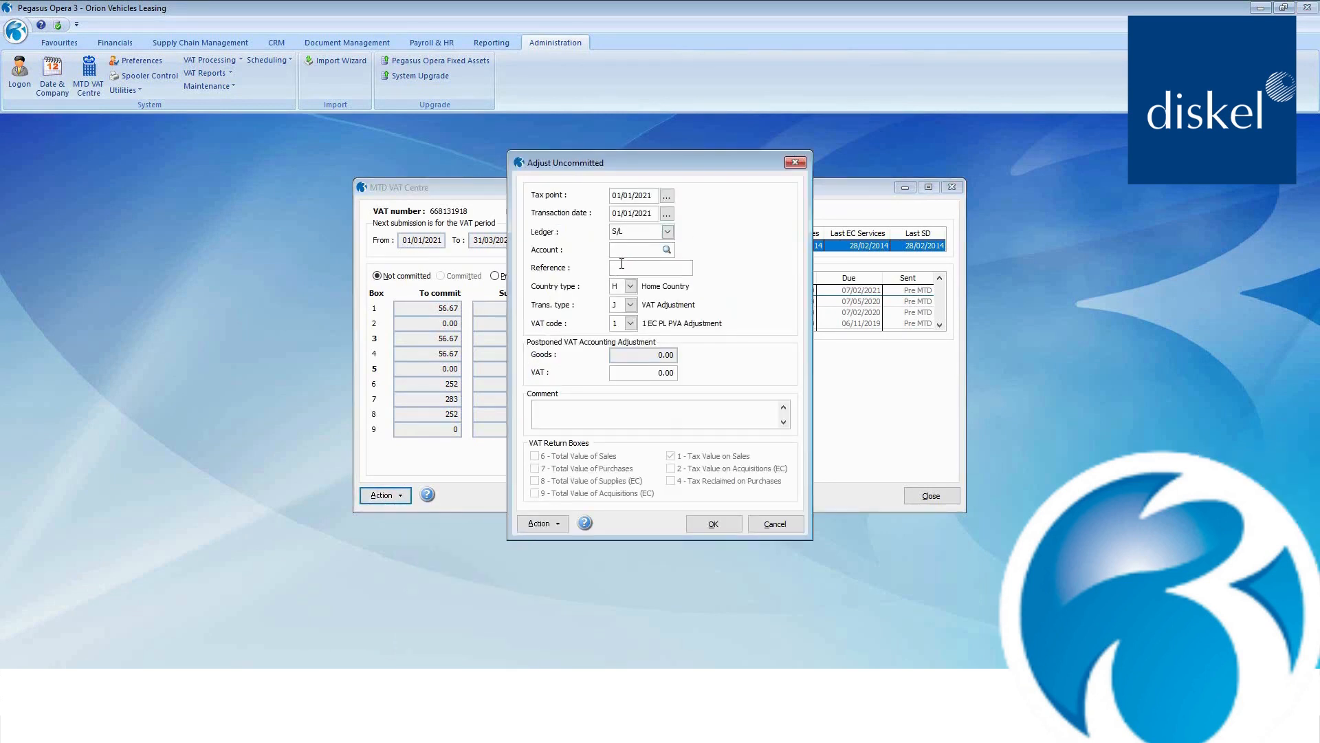
type("PVA Adjust")
key("Tab")
left_click(630, 323)
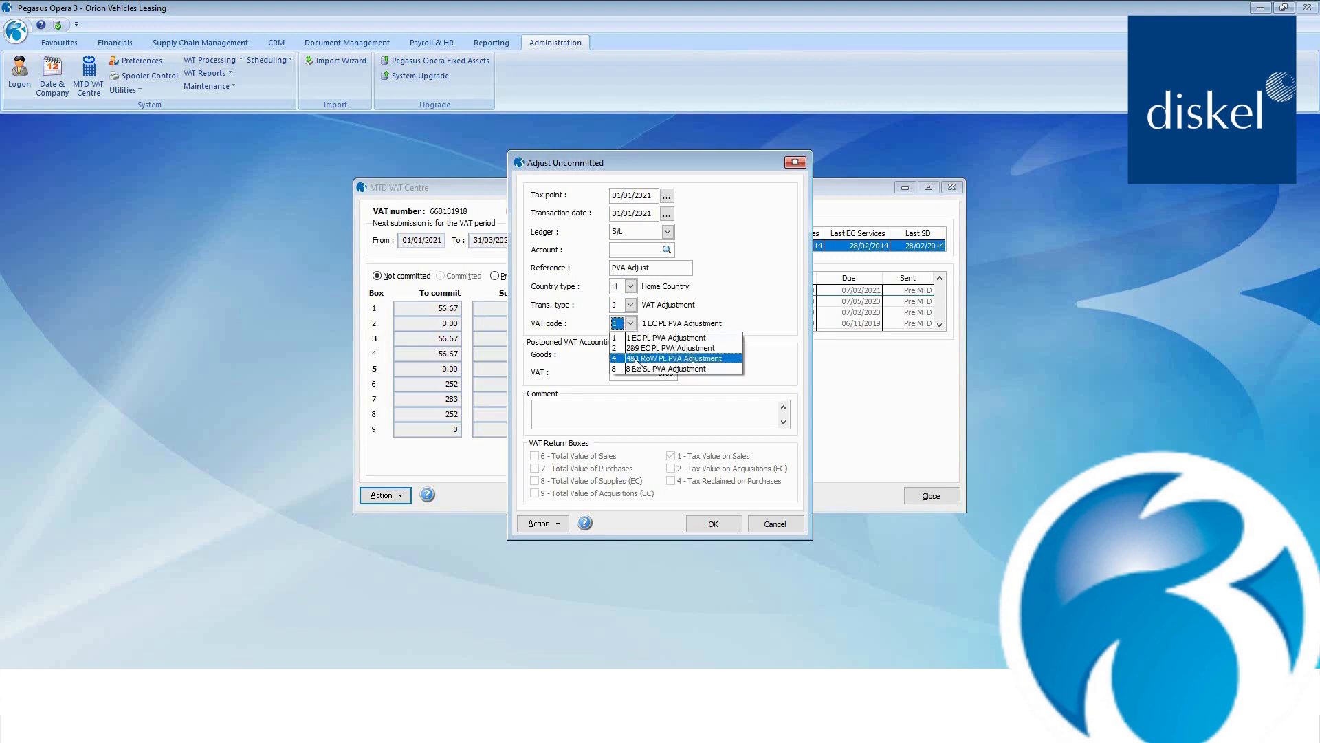
left_click(639, 369)
Enter a goods adjustment of -252.00 with the comment PVA Adjust, post it and close the MTD VAT Centre
left_click(631, 354)
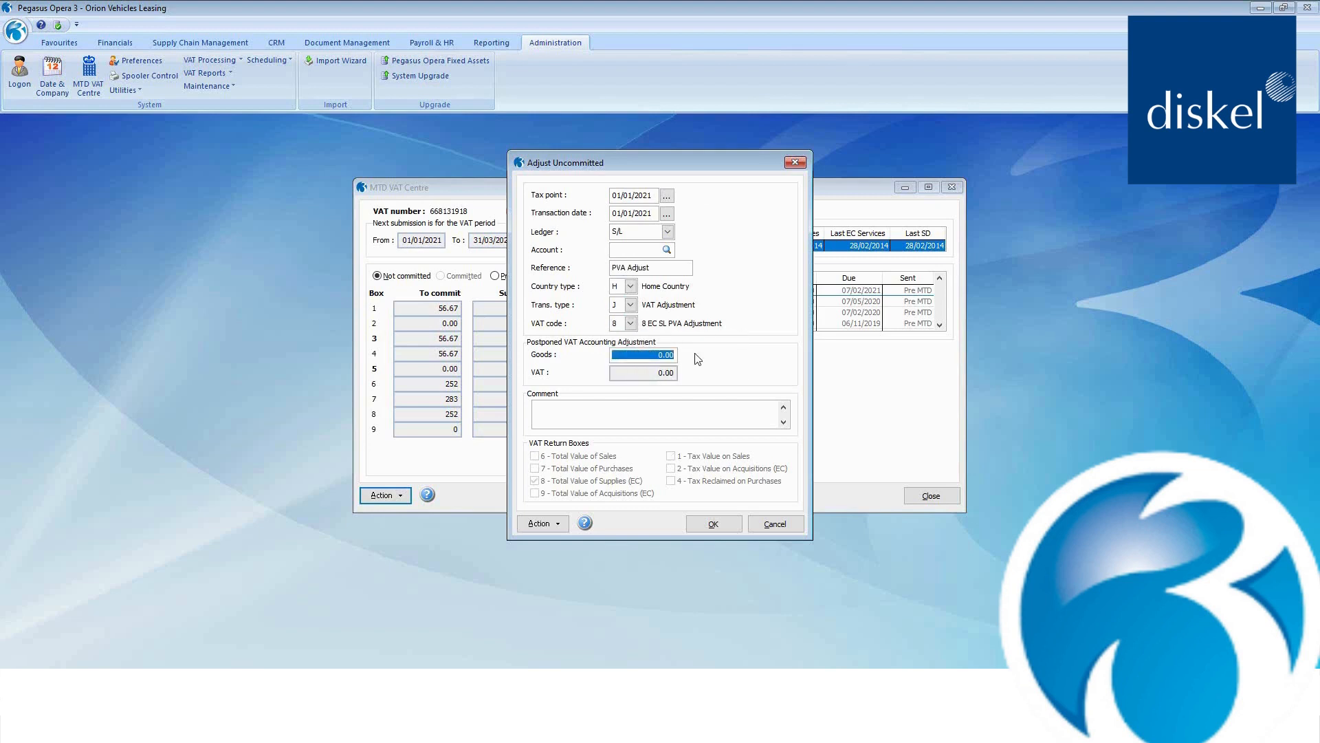
key("BackSpace")
left_click(651, 413)
type("PVA Adjust")
left_click(713, 525)
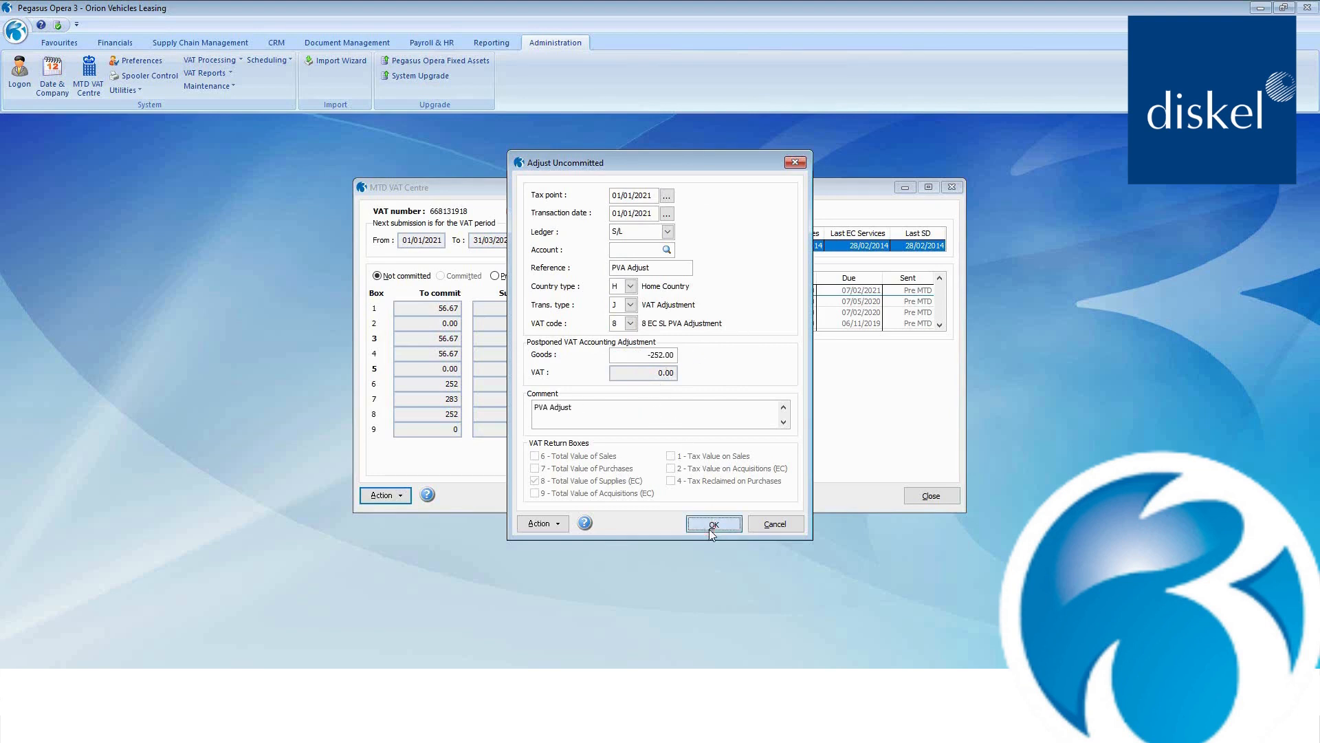
left_click(700, 411)
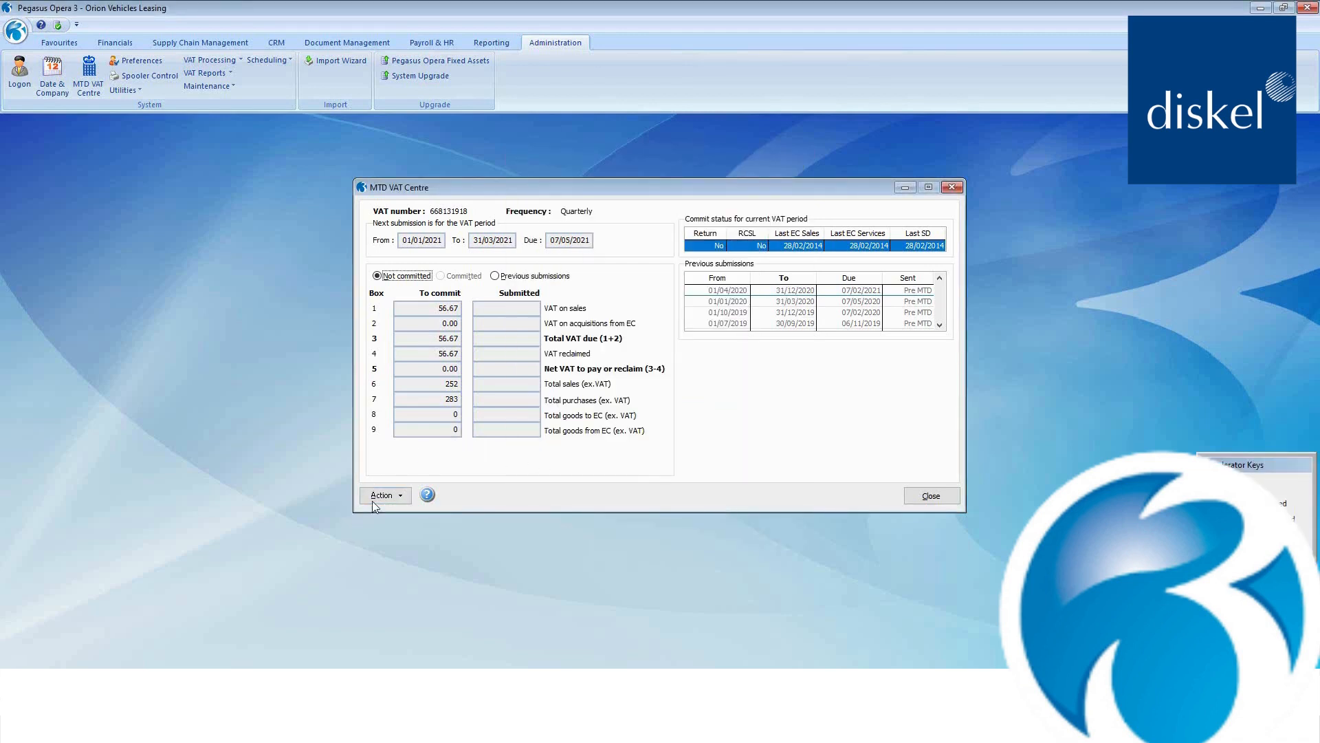
left_click(923, 496)
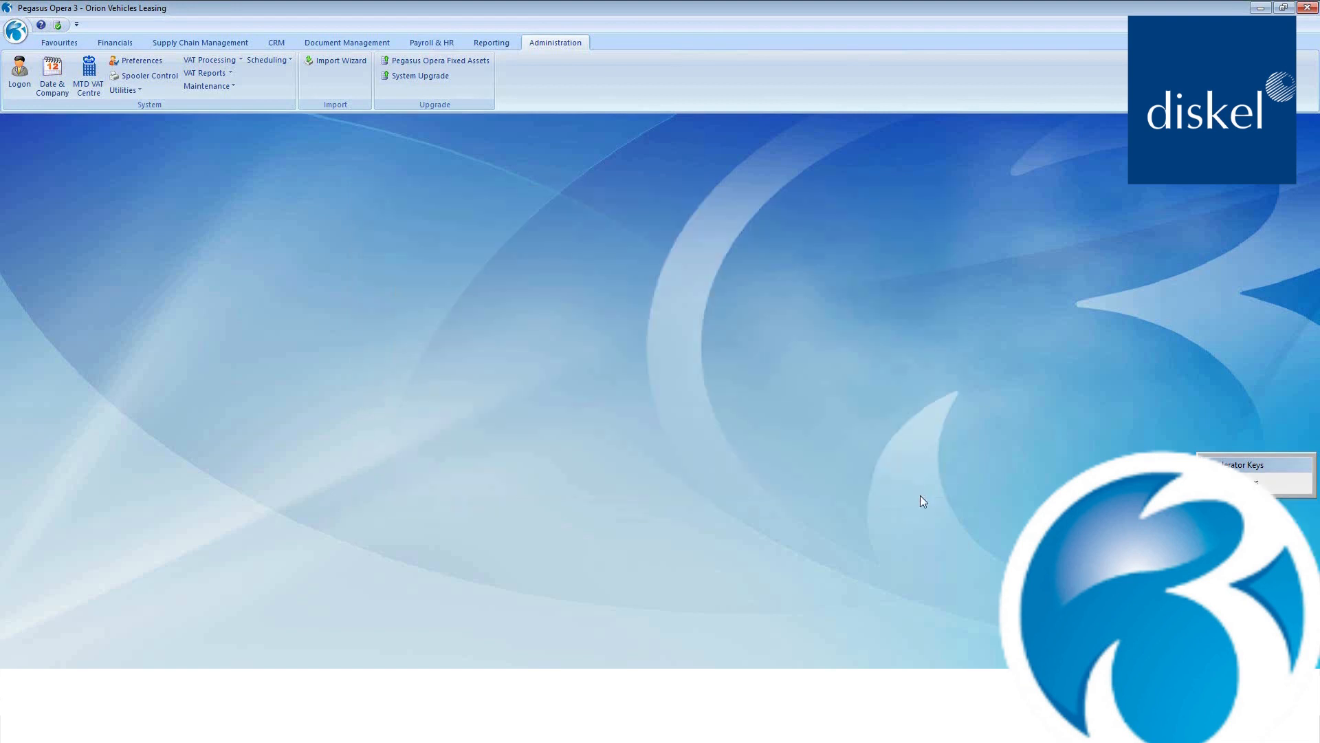